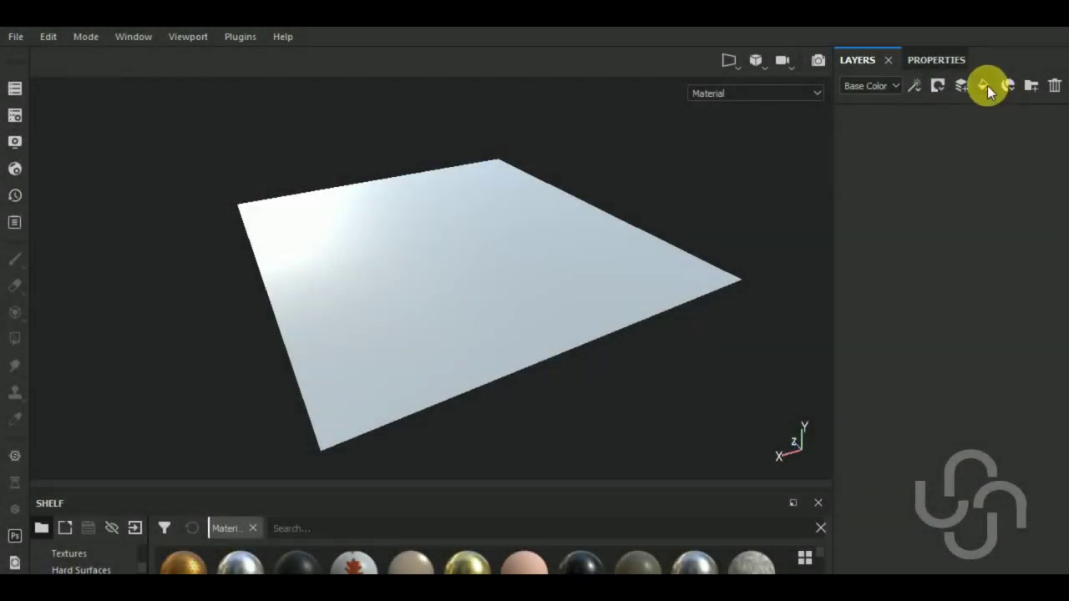
# Step: Add a new fill layer to the plane and select it to show its fill properties
pyautogui.click(987, 85)
pyautogui.click(936, 60)
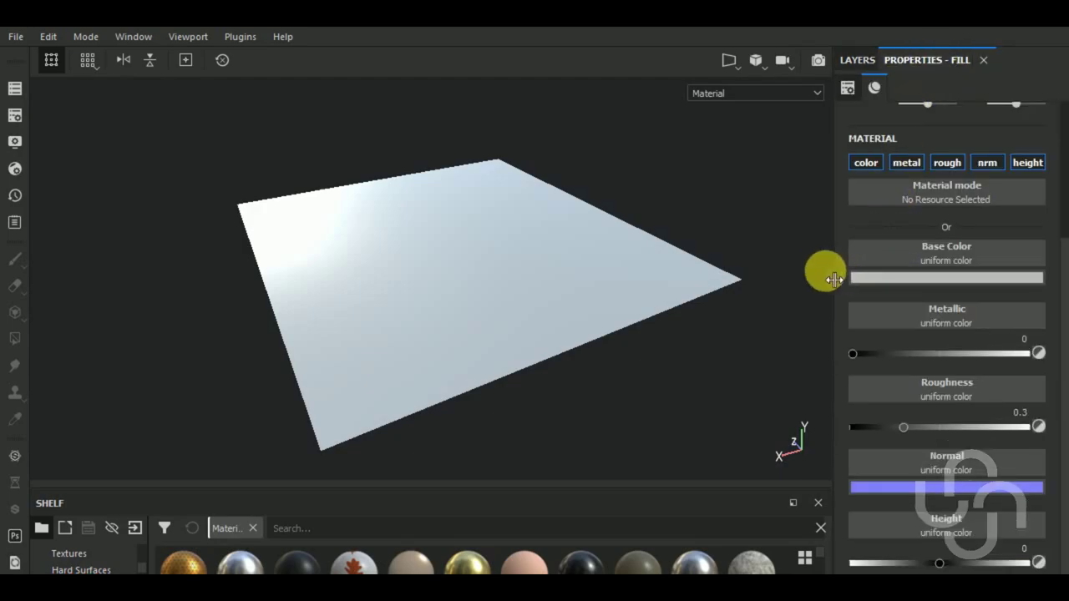
# Step: Set the fill layer's base colour to beige, RGB 0.283, 0.200, 0.150
pyautogui.moveTo(835, 276); pyautogui.dragTo(819, 278)
pyautogui.click(905, 278)
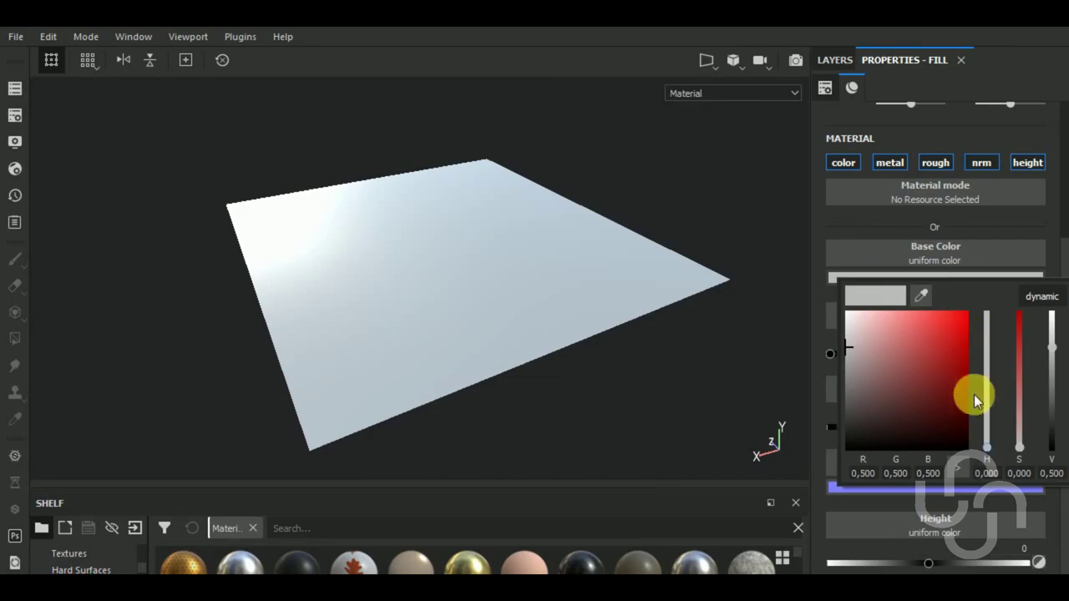
pyautogui.moveTo(986, 440); pyautogui.dragTo(944, 426)
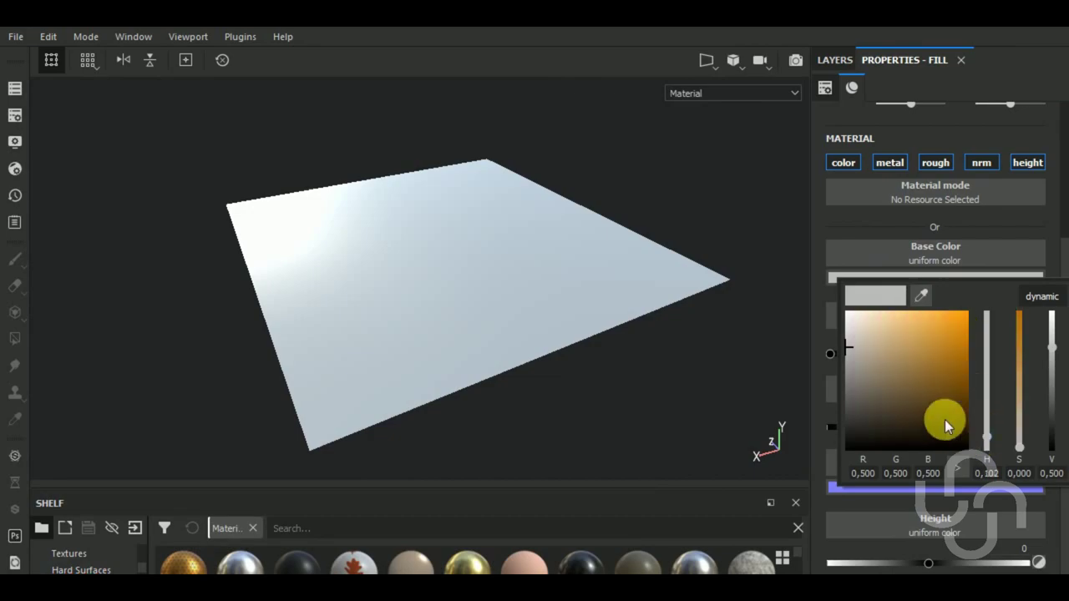
pyautogui.click(892, 406)
pyautogui.moveTo(892, 406)
pyautogui.mouseDown()
pyautogui.moveTo(901, 384)
pyautogui.moveTo(933, 370)
pyautogui.mouseUp()
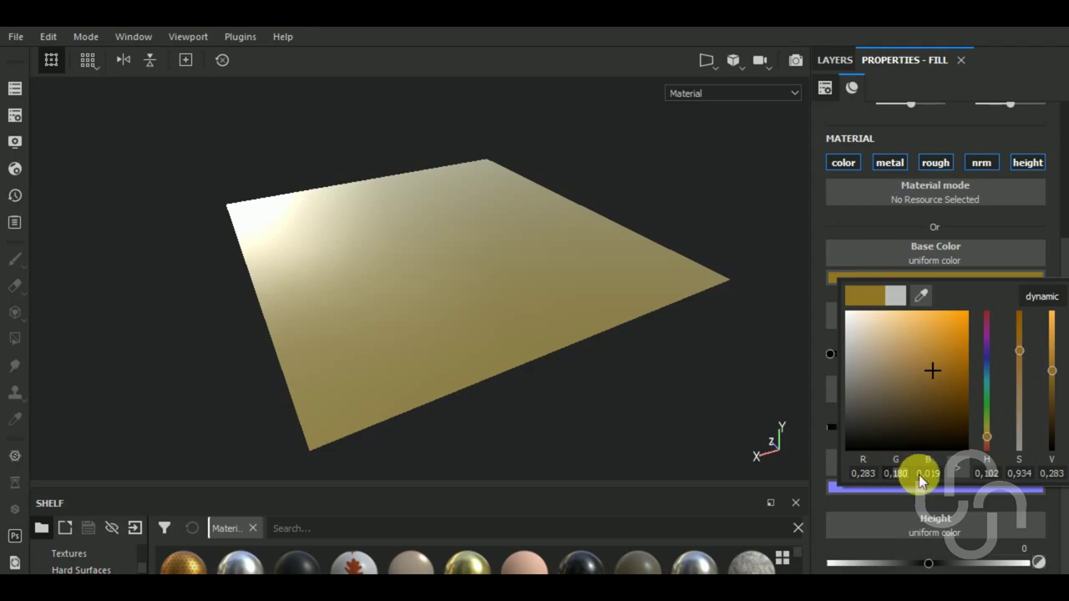
pyautogui.press('BackSpace')
pyautogui.press('BackSpace')
pyautogui.press('BackSpace')
pyautogui.write('200')
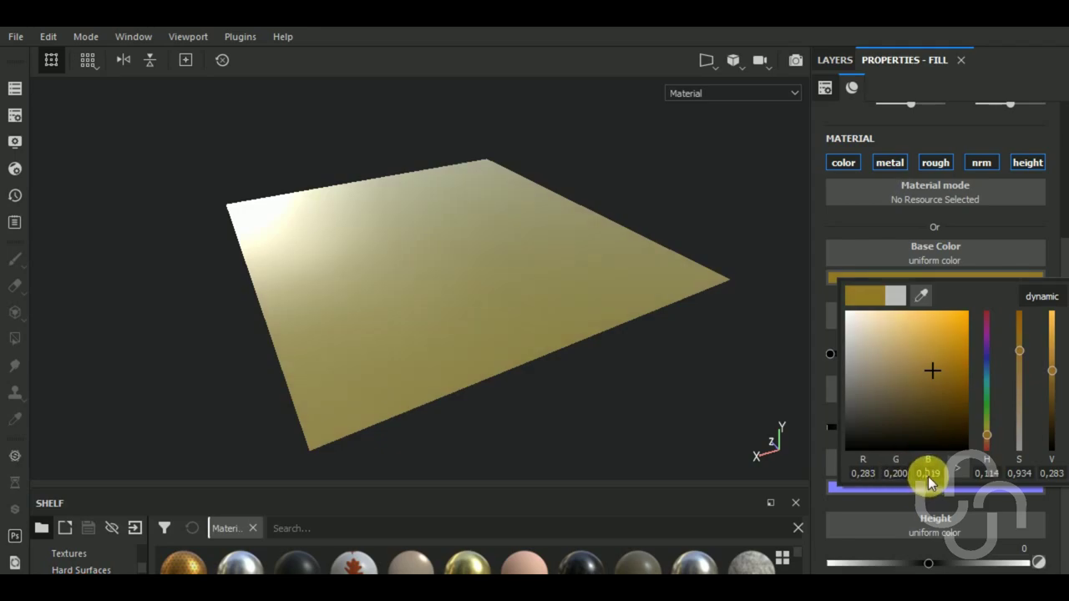
pyautogui.press('BackSpace')
pyautogui.press('BackSpace')
pyautogui.press('BackSpace')
pyautogui.write('15')
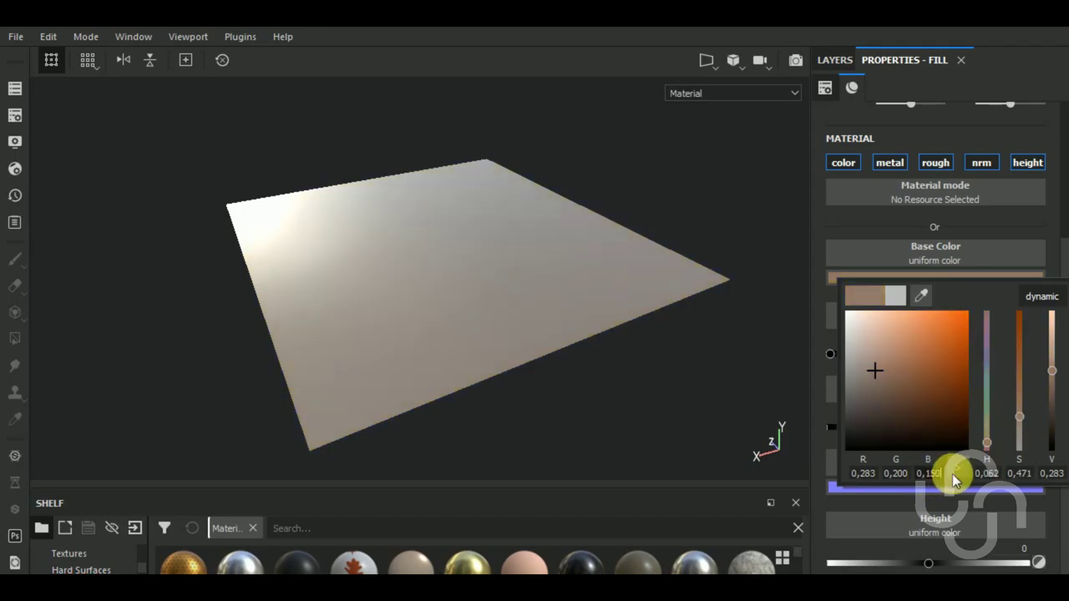
pyautogui.click(862, 218)
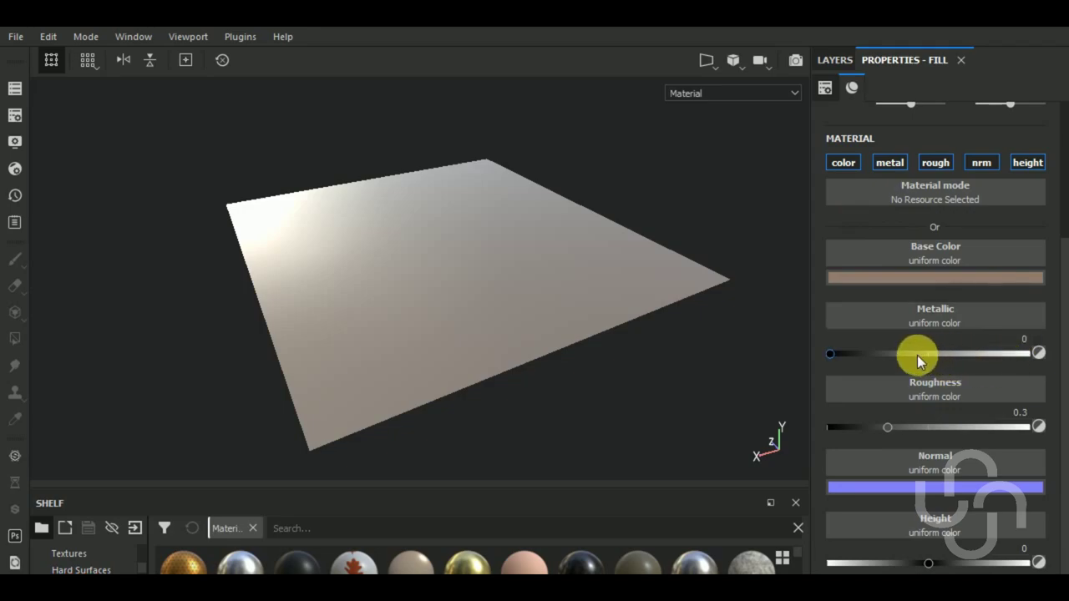
# Step: Set Metallic to 0.5413 and Roughness to 0.5 on the fill layer
pyautogui.moveTo(948, 353); pyautogui.dragTo(935, 355)
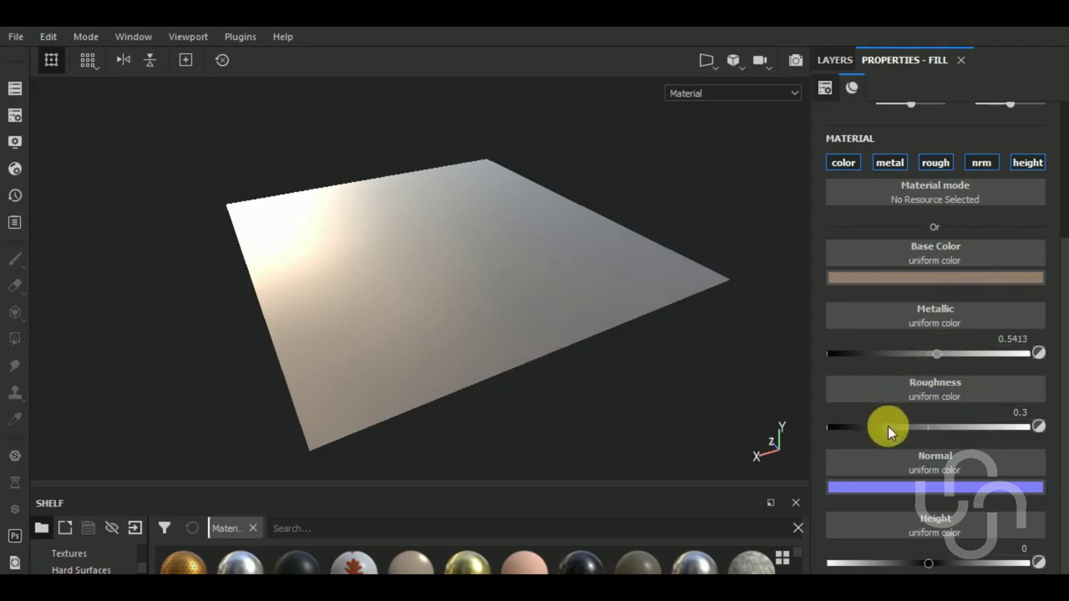
pyautogui.moveTo(888, 426)
pyautogui.mouseDown()
pyautogui.moveTo(952, 425)
pyautogui.moveTo(911, 426)
pyautogui.moveTo(927, 428)
pyautogui.mouseUp()
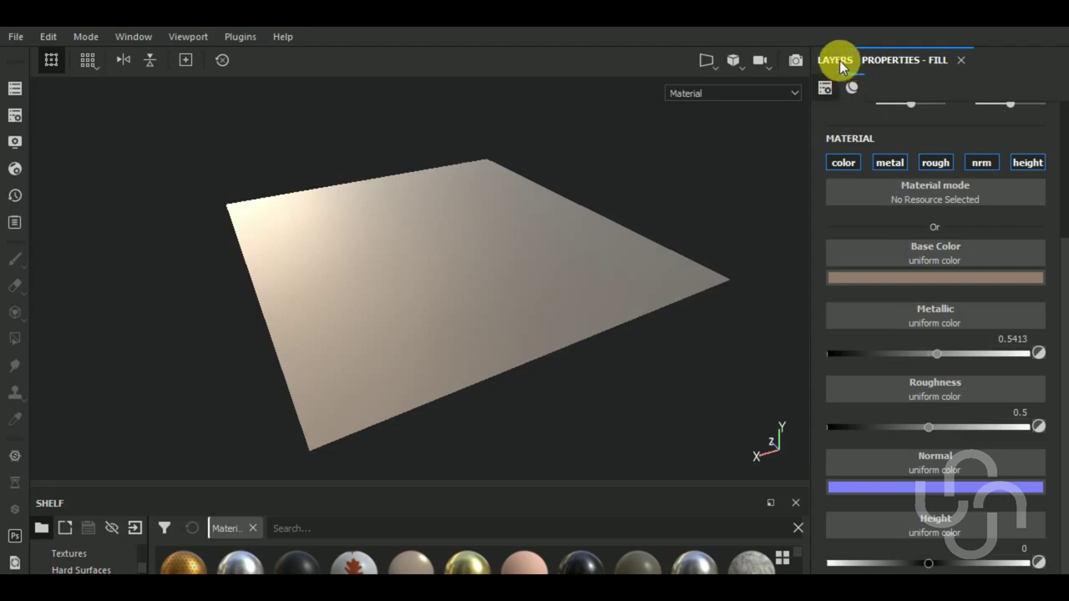
# Step: Disable the nrm channel and assign the Tile Generator to the fill layer's height
pyautogui.click(981, 164)
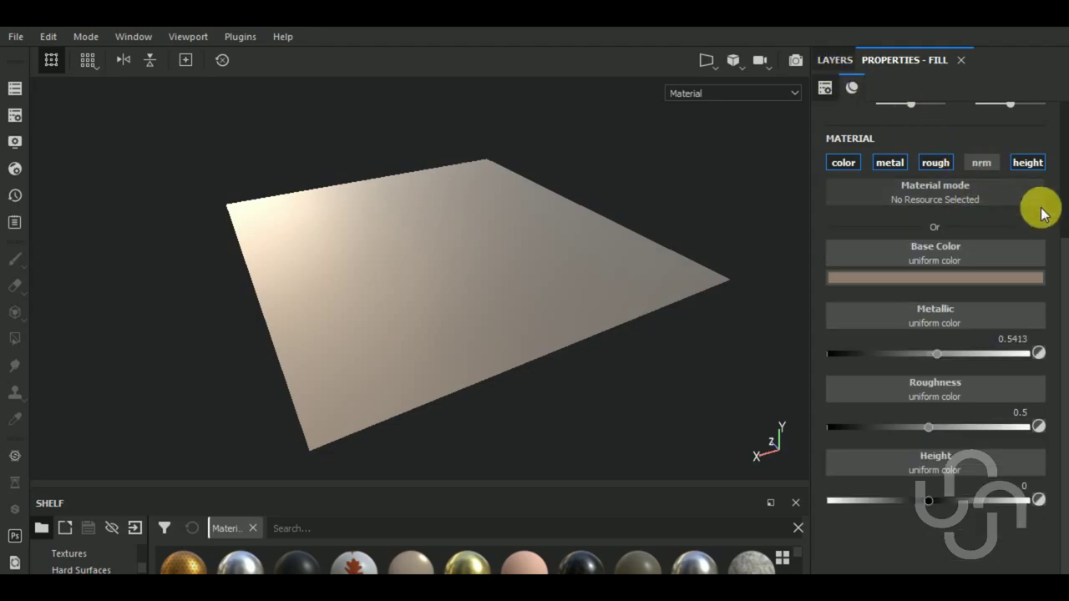
pyautogui.click(915, 463)
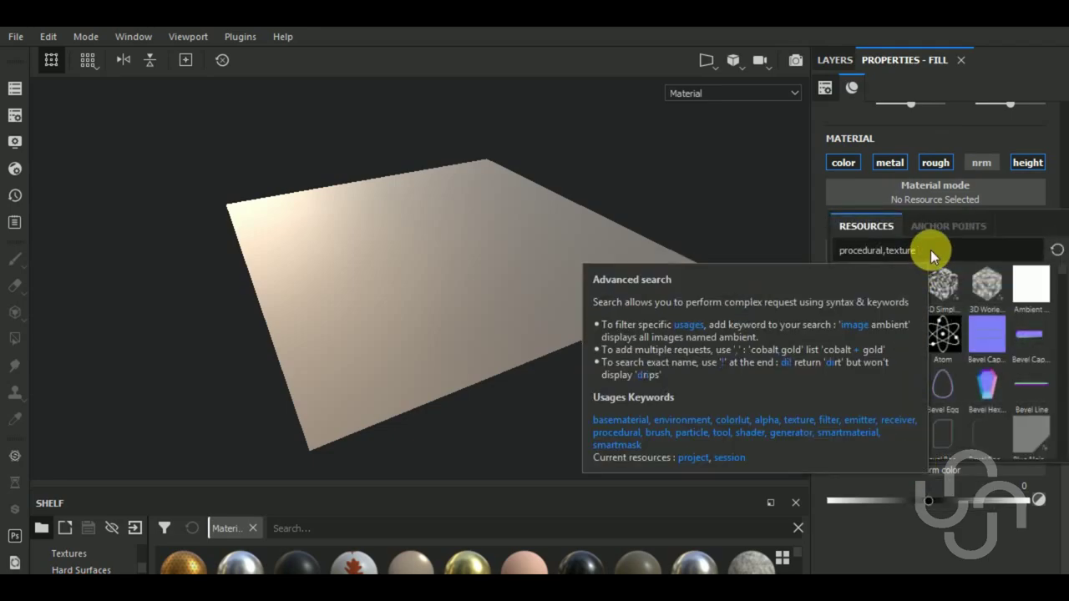
pyautogui.write(' tile')
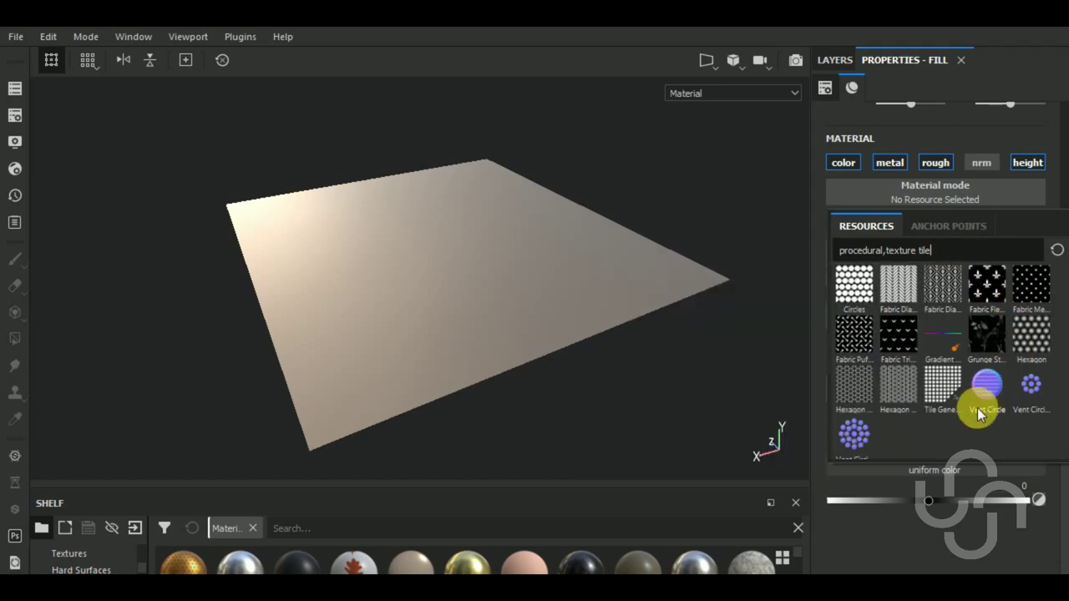
pyautogui.click(944, 384)
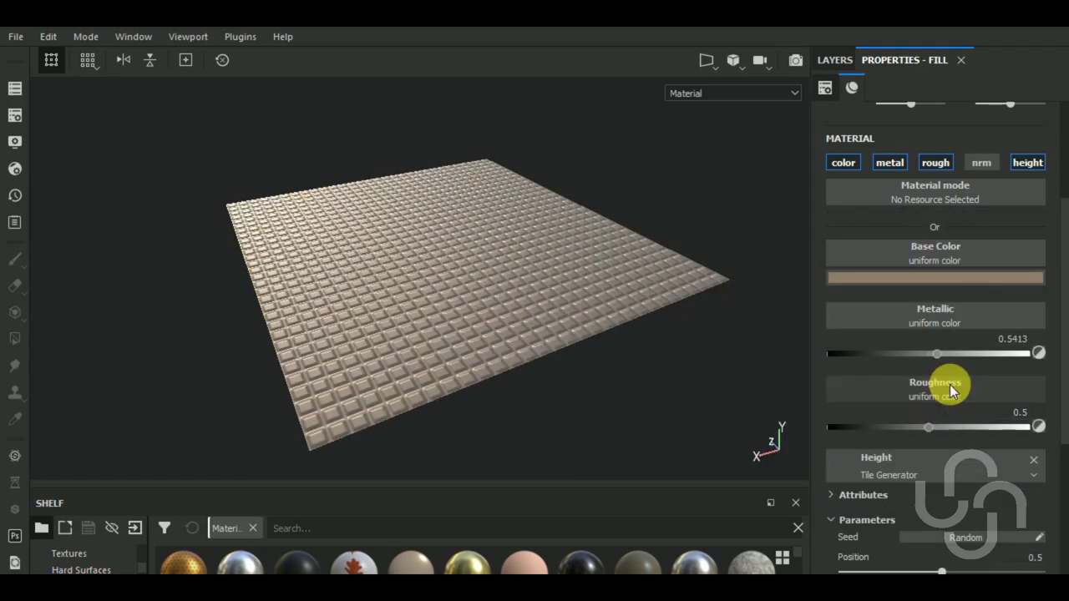
pyautogui.keyDown('alt'); pyautogui.moveTo(653, 333); pyautogui.dragTo(637, 322); pyautogui.keyUp('alt')
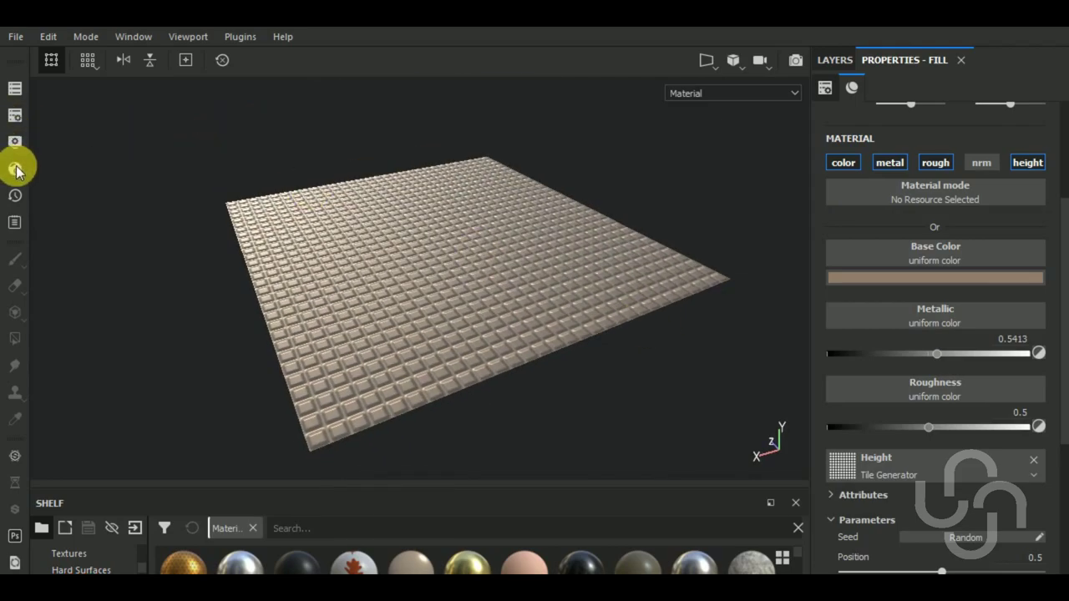
# Step: Enable Displacement & Tessellation in Shader Settings with displacement scale 0.02
pyautogui.click(15, 168)
pyautogui.scroll(-3, 140, 372)
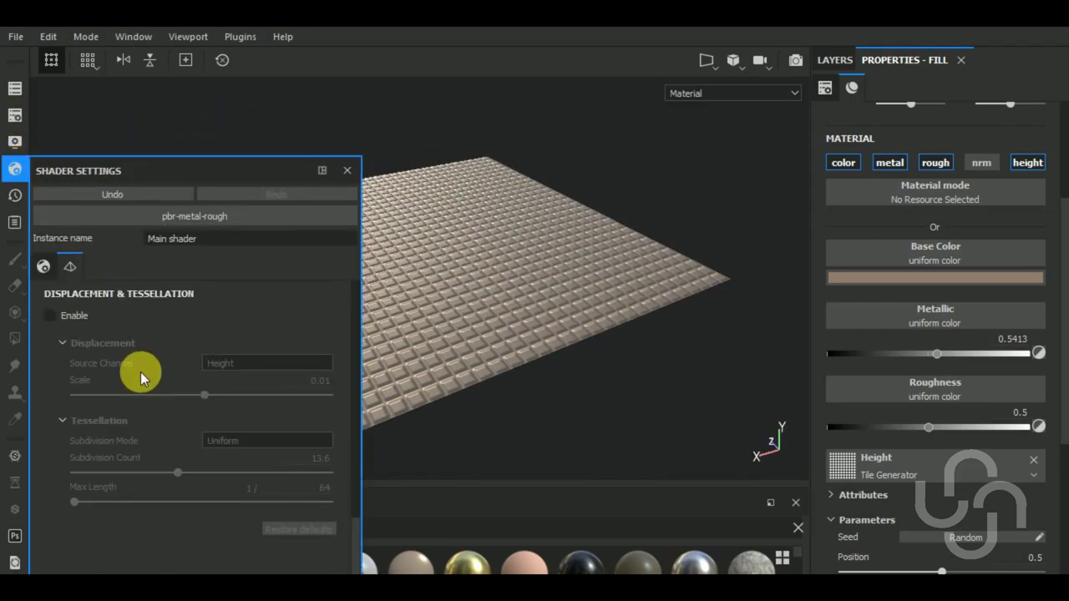
pyautogui.scroll(5, 141, 372)
pyautogui.scroll(-2, 131, 390)
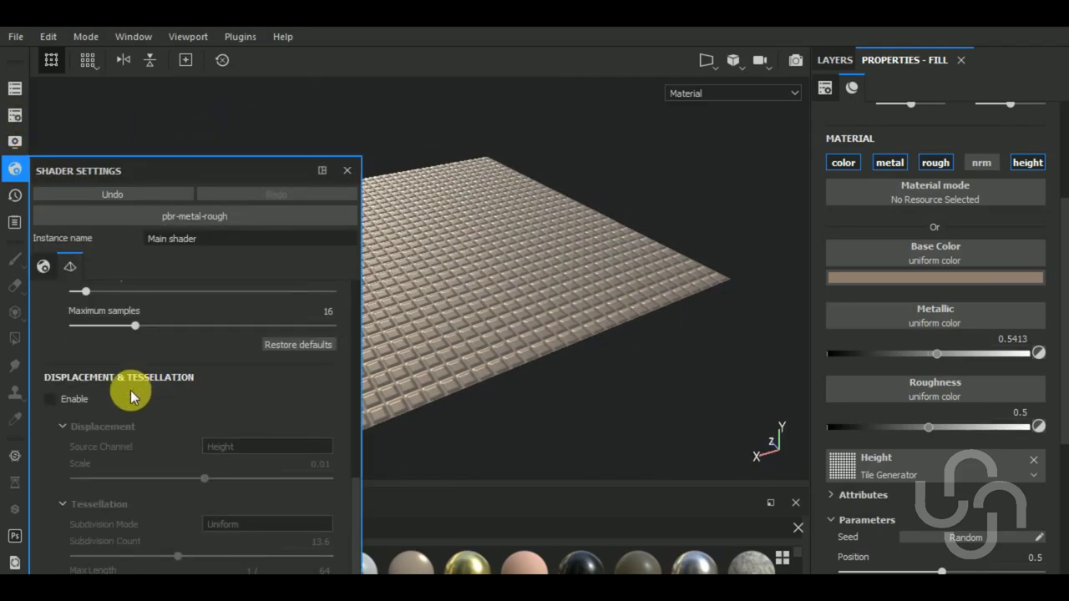
pyautogui.click(51, 399)
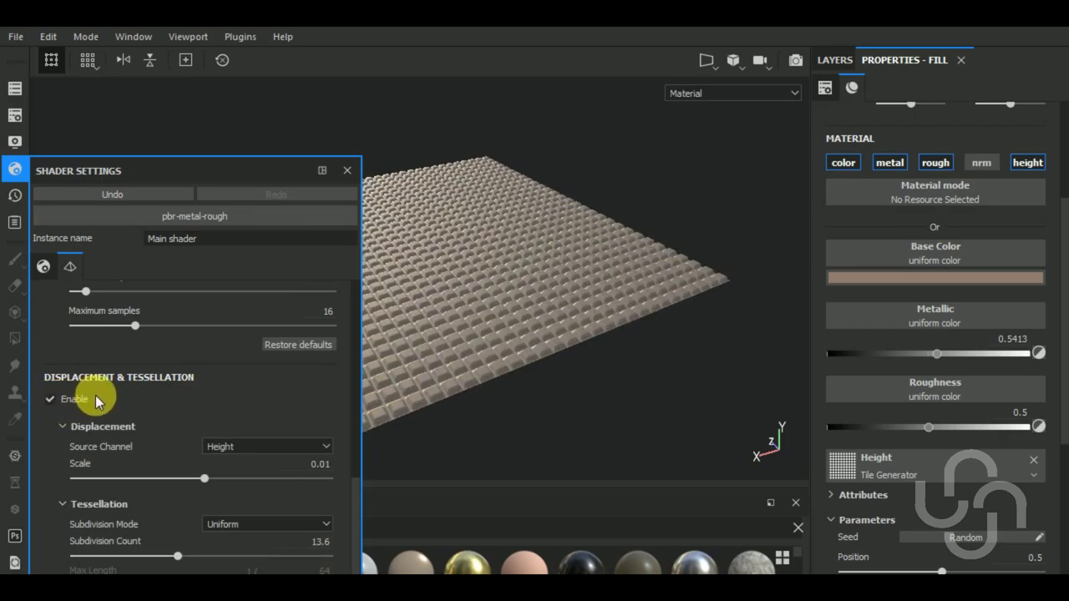
pyautogui.moveTo(210, 478); pyautogui.dragTo(204, 475)
pyautogui.keyDown('alt'); pyautogui.moveTo(547, 405); pyautogui.dragTo(546, 406); pyautogui.keyUp('alt')
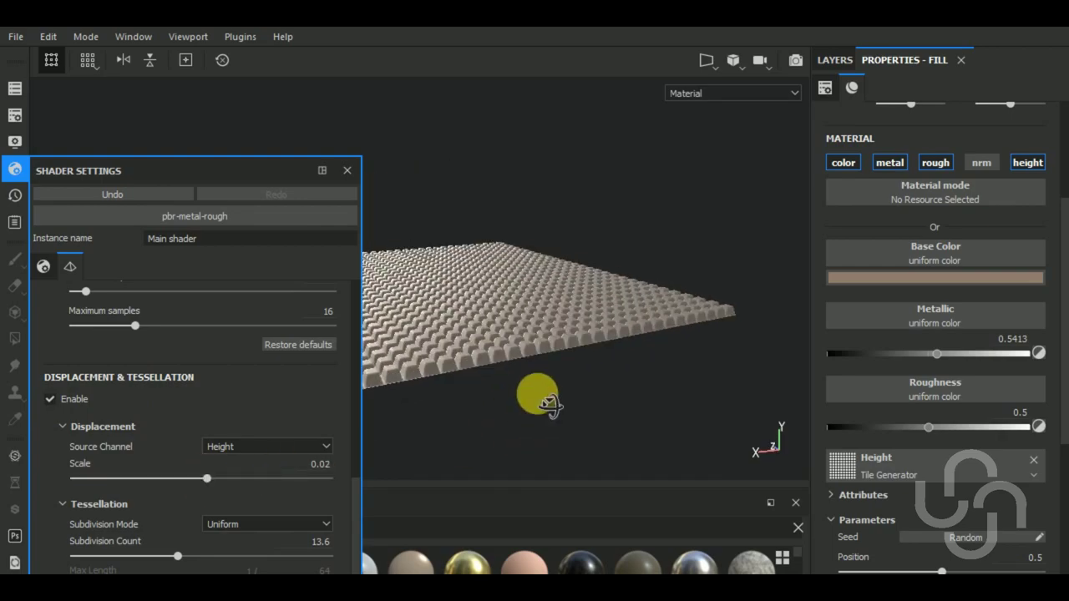
pyautogui.moveTo(215, 477); pyautogui.dragTo(206, 482)
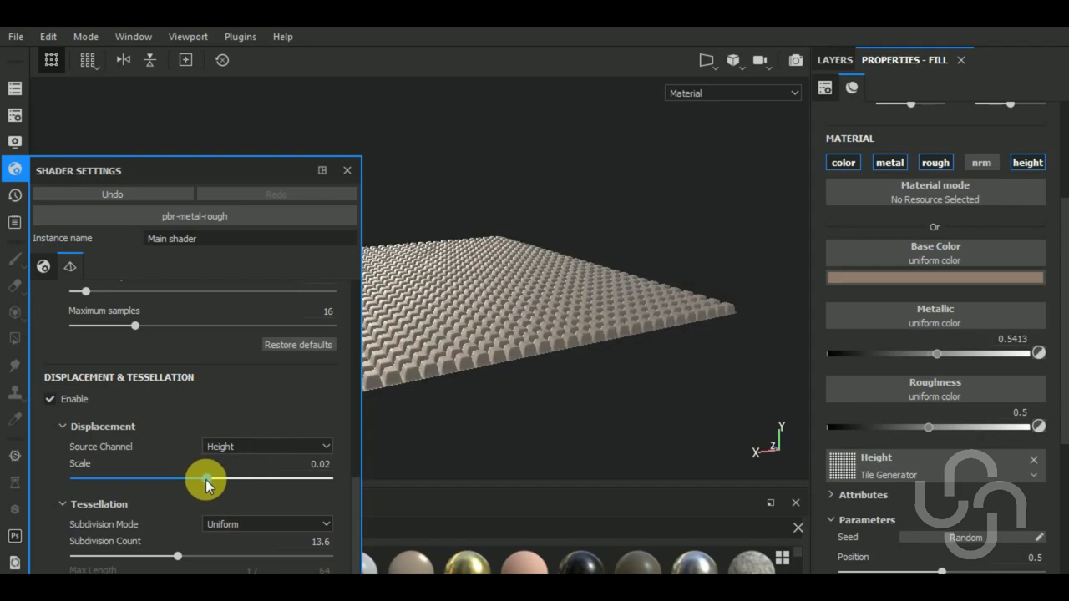
# Step: Lower the Tile Generator Position value to 0.41
pyautogui.click(15, 168)
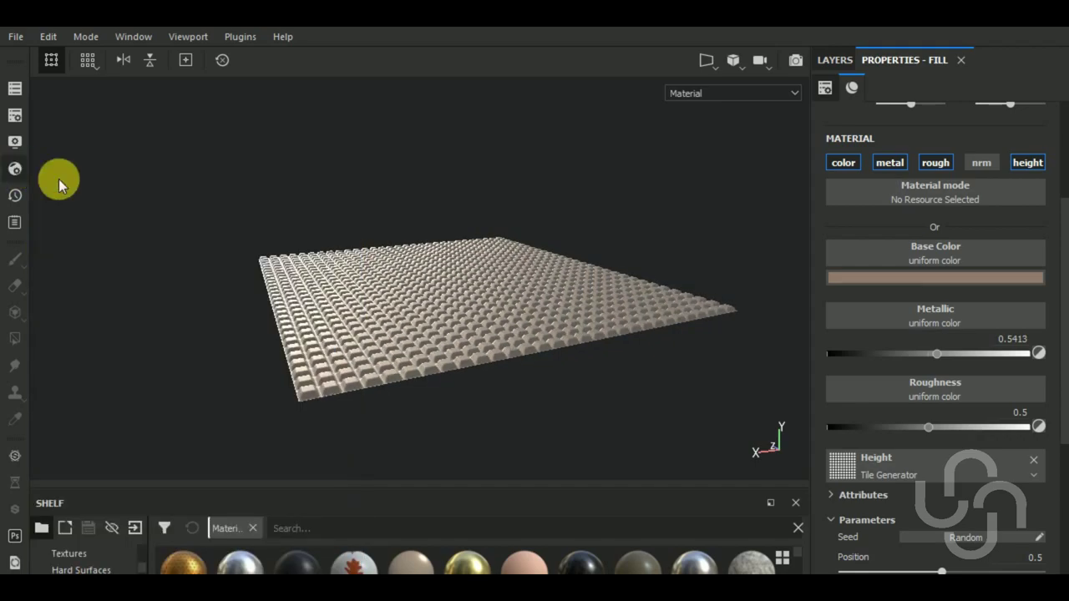
pyautogui.scroll(-2, 940, 467)
pyautogui.scroll(-4, 944, 459)
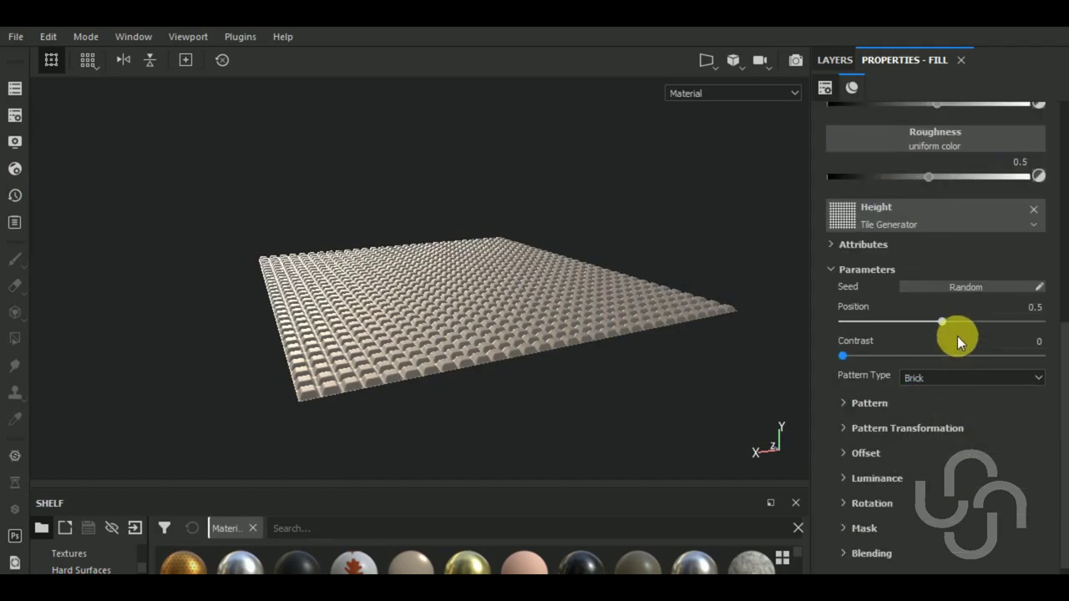
pyautogui.moveTo(952, 327); pyautogui.dragTo(922, 321)
# Step: Change the Tile Generator Pattern Type from Brick to Square
pyautogui.scroll(-2, 957, 411)
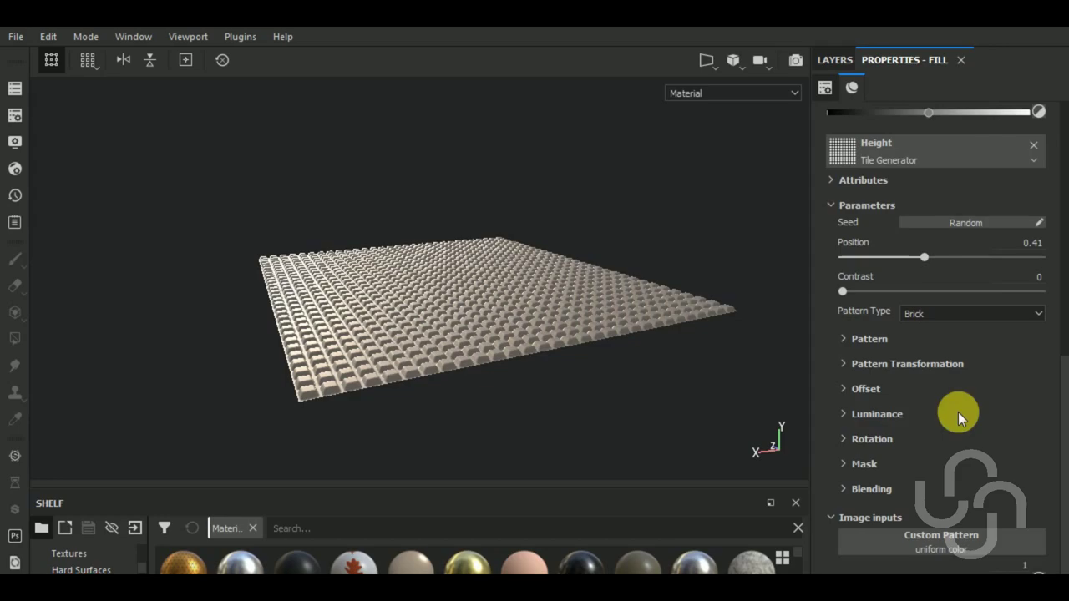
pyautogui.click(848, 339)
pyautogui.click(961, 313)
pyautogui.click(945, 337)
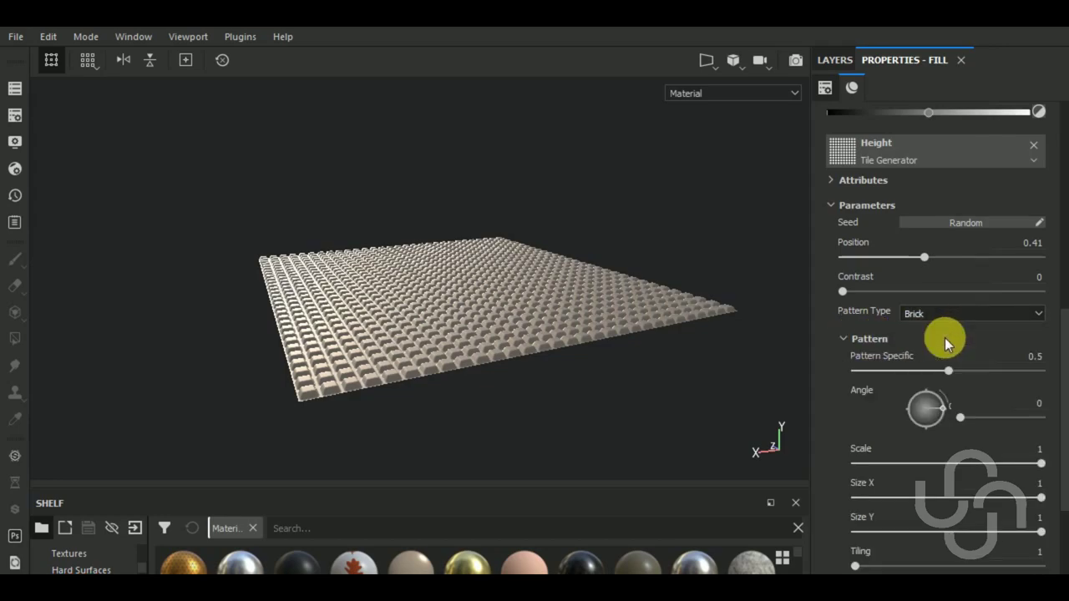
pyautogui.keyDown('alt'); pyautogui.moveTo(621, 390); pyautogui.dragTo(635, 447); pyautogui.keyUp('alt')
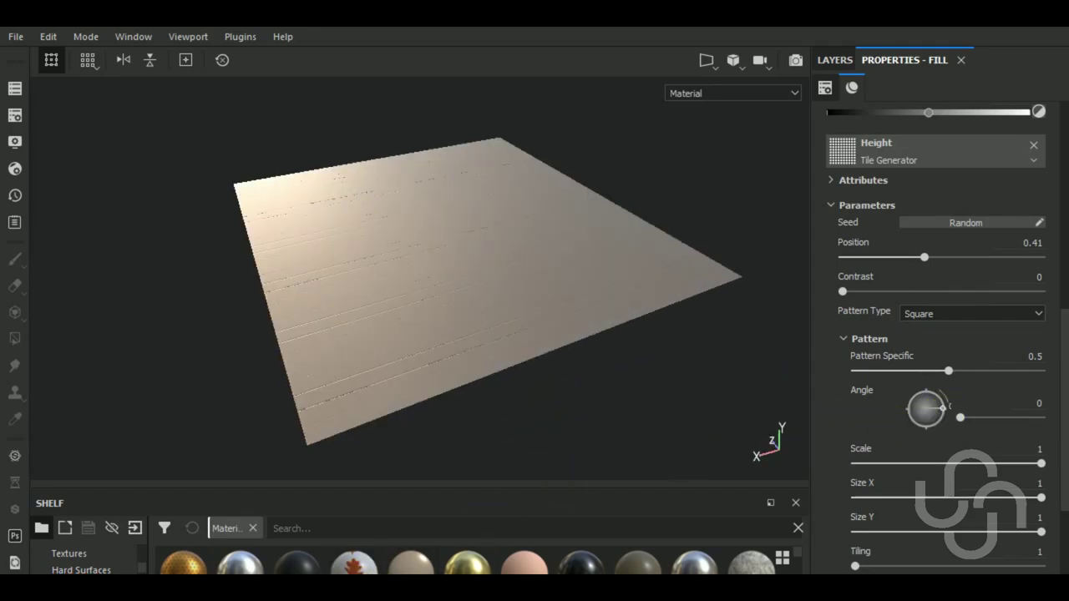
# Step: In Pattern Transformation, drag the tile Scale to 0.98 to carve grooves between tiles
pyautogui.click(975, 491)
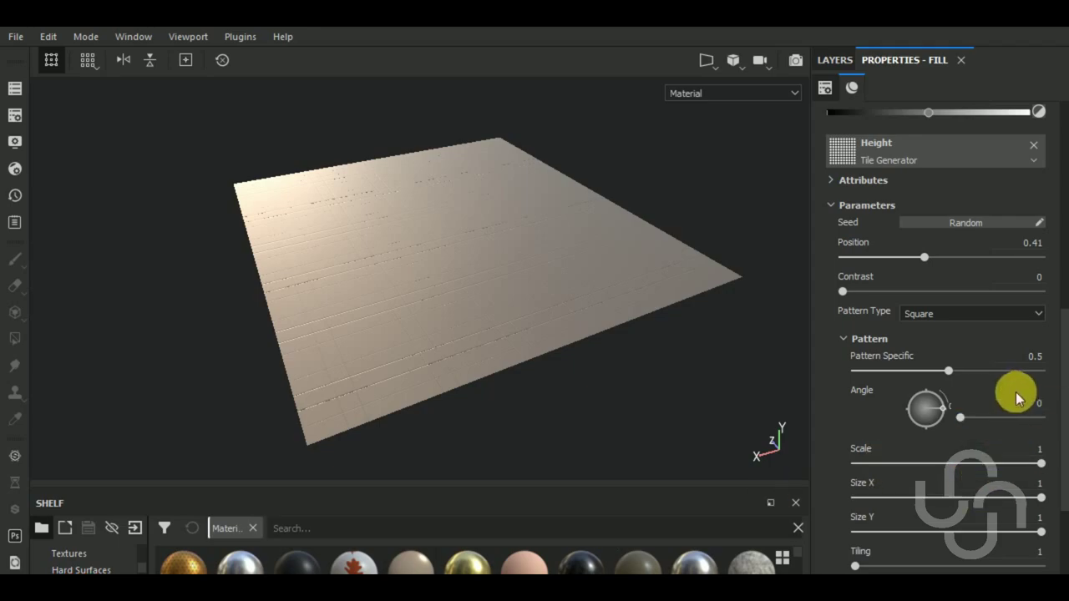
pyautogui.scroll(-2, 1012, 390)
pyautogui.scroll(-2, 1012, 391)
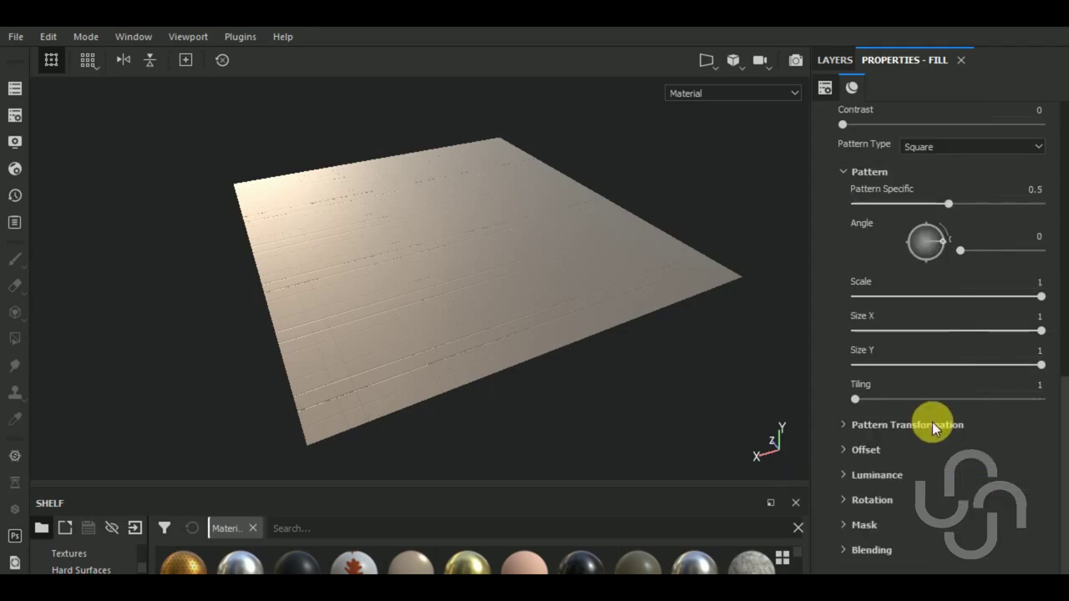
pyautogui.click(844, 424)
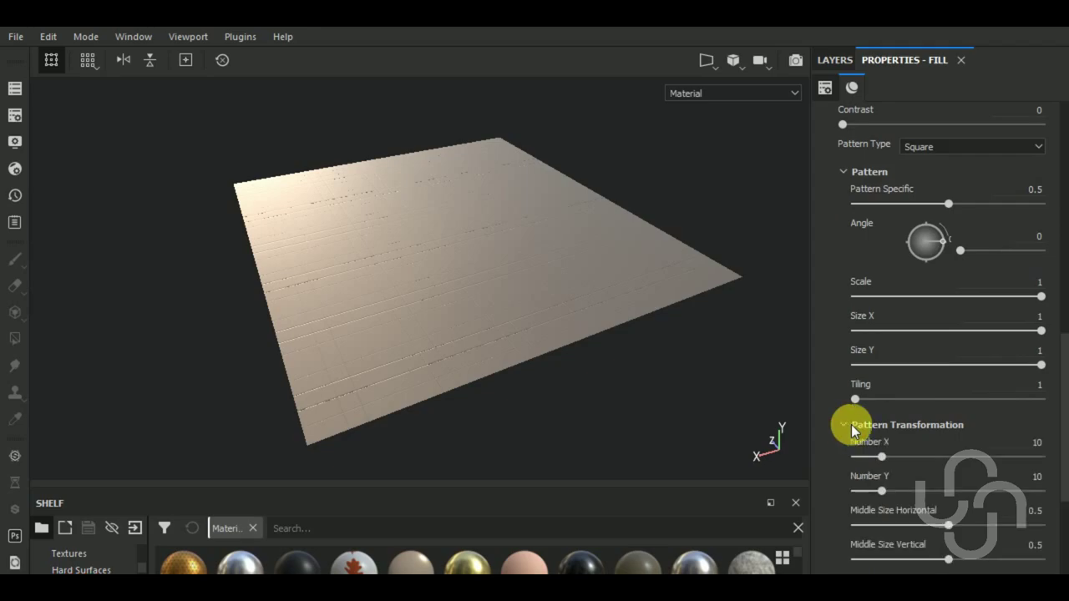
pyautogui.moveTo(886, 453)
pyautogui.mouseDown()
pyautogui.moveTo(863, 455)
pyautogui.moveTo(858, 491)
pyautogui.mouseUp()
pyautogui.scroll(-3, 946, 495)
pyautogui.moveTo(953, 426); pyautogui.dragTo(944, 426)
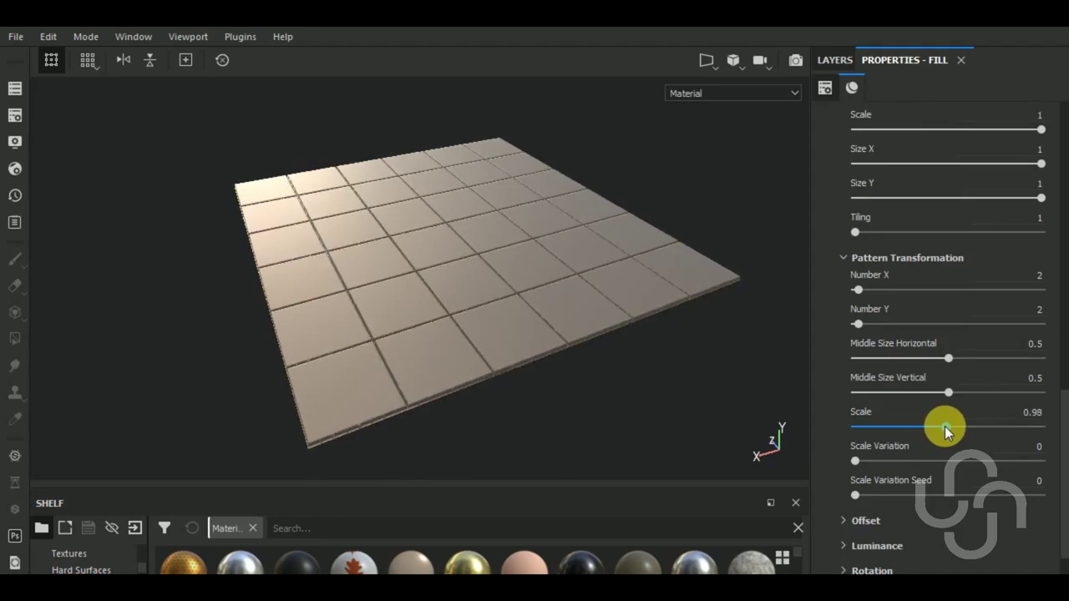
pyautogui.moveTo(616, 415)
pyautogui.keyDown('alt'); pyautogui.mouseDown()
pyautogui.moveTo(612, 423)
pyautogui.moveTo(613, 370)
pyautogui.mouseUp(); pyautogui.keyUp('alt')
pyautogui.scroll(-3, 613, 365)
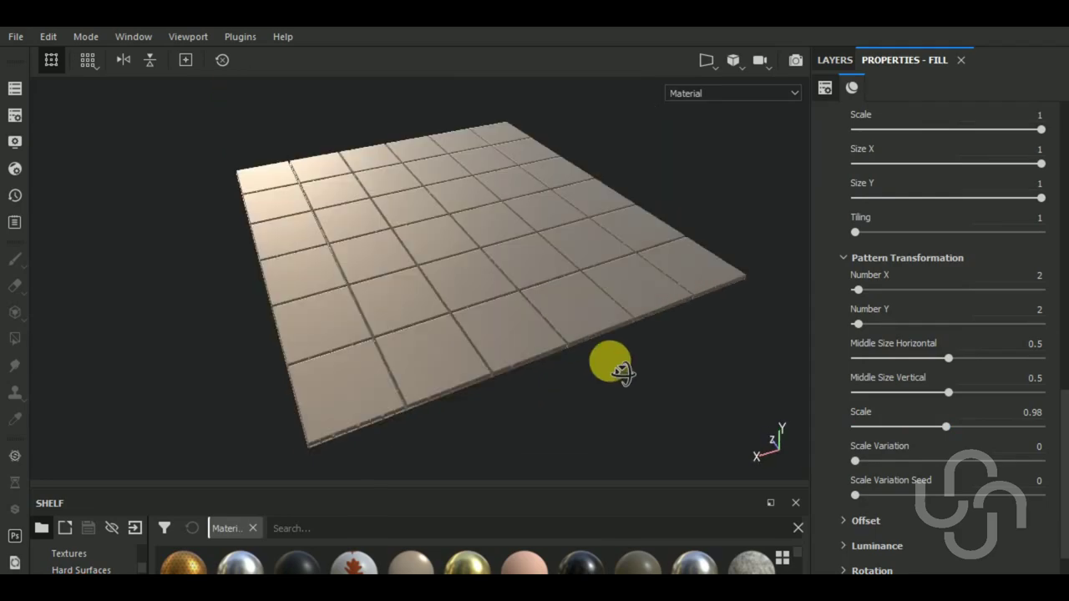
pyautogui.scroll(3, 468, 368)
pyautogui.scroll(2, 467, 368)
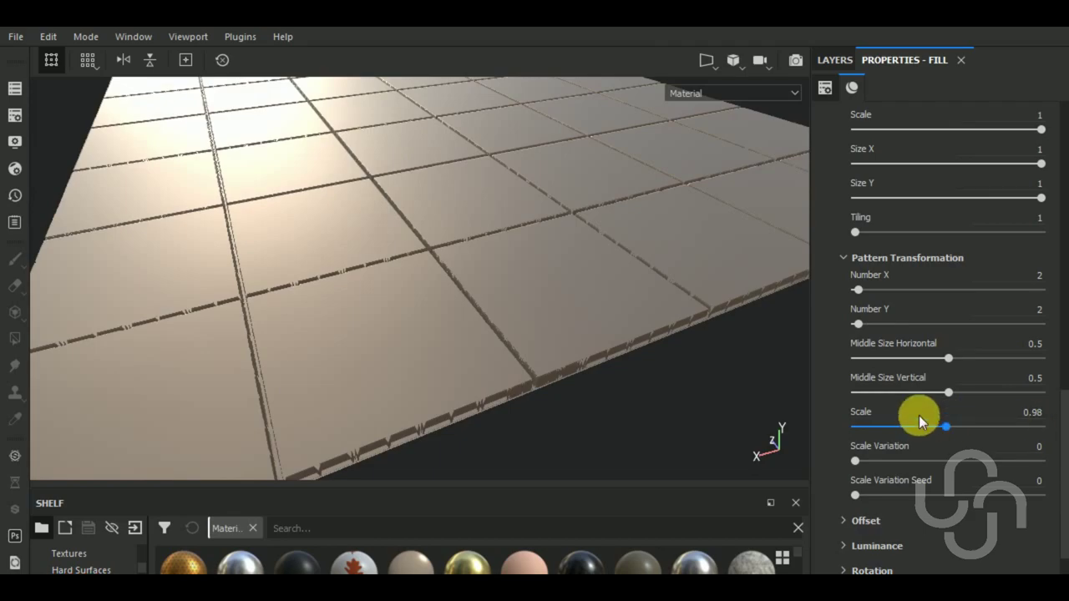
pyautogui.scroll(2, 995, 386)
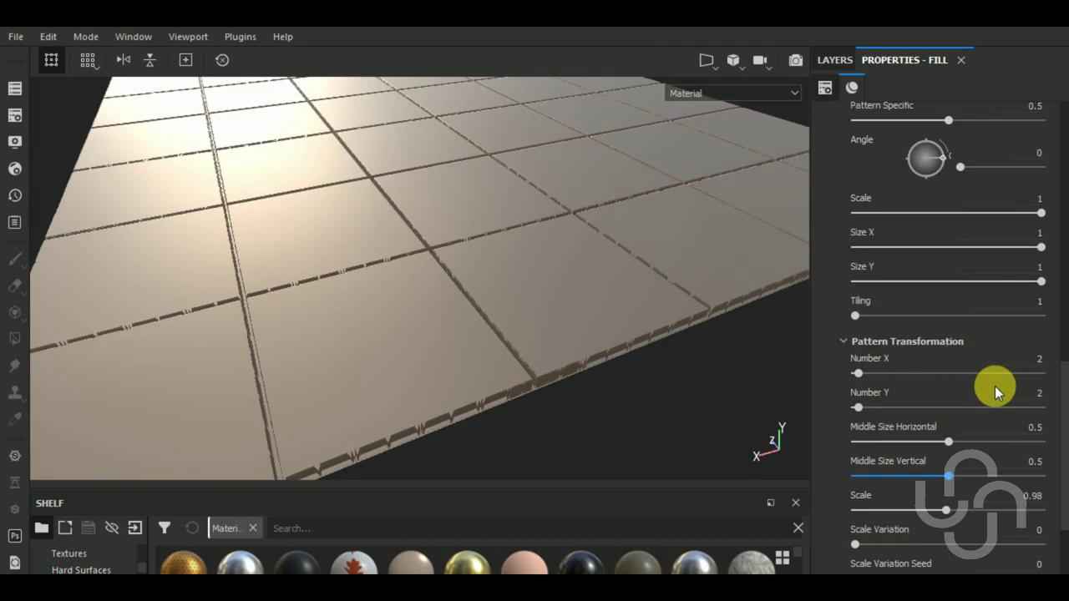
pyautogui.scroll(2, 995, 386)
pyautogui.scroll(4, 995, 385)
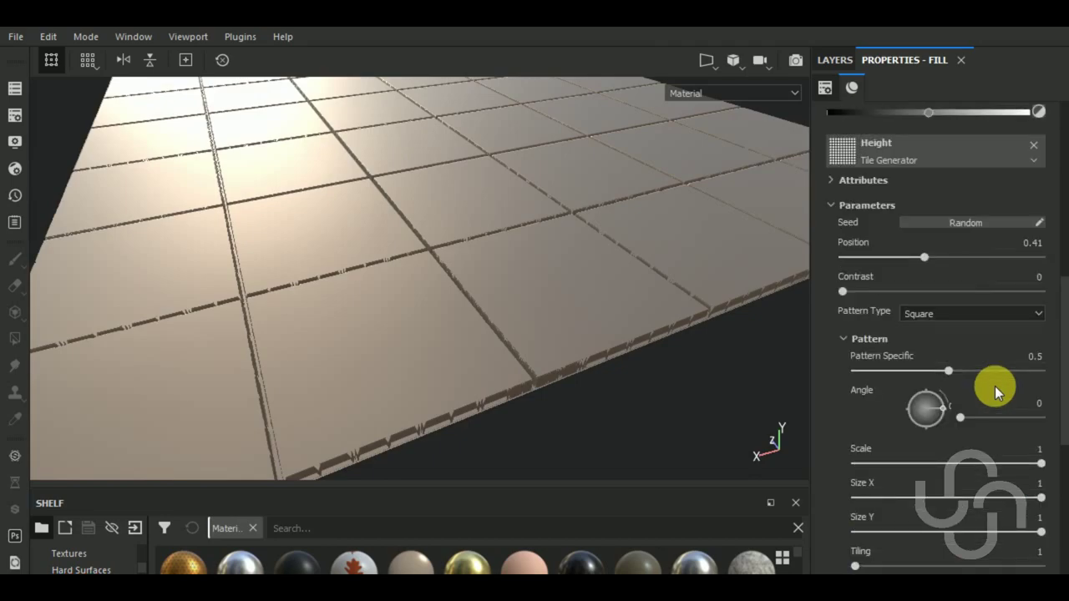
# Step: Set Tile Generator Position to 0.19 and Pattern Specific to 0.24 for bevelled tile edges
pyautogui.scroll(2, 995, 385)
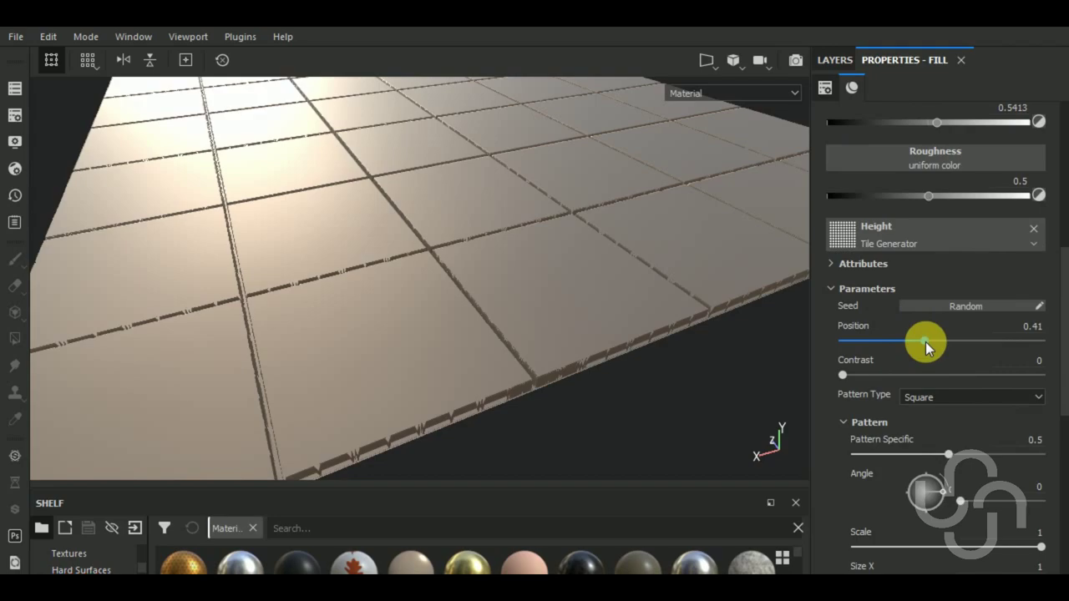
pyautogui.moveTo(925, 341)
pyautogui.mouseDown()
pyautogui.moveTo(867, 341)
pyautogui.moveTo(881, 348)
pyautogui.mouseUp()
pyautogui.moveTo(938, 453)
pyautogui.mouseDown()
pyautogui.moveTo(876, 450)
pyautogui.moveTo(899, 455)
pyautogui.mouseUp()
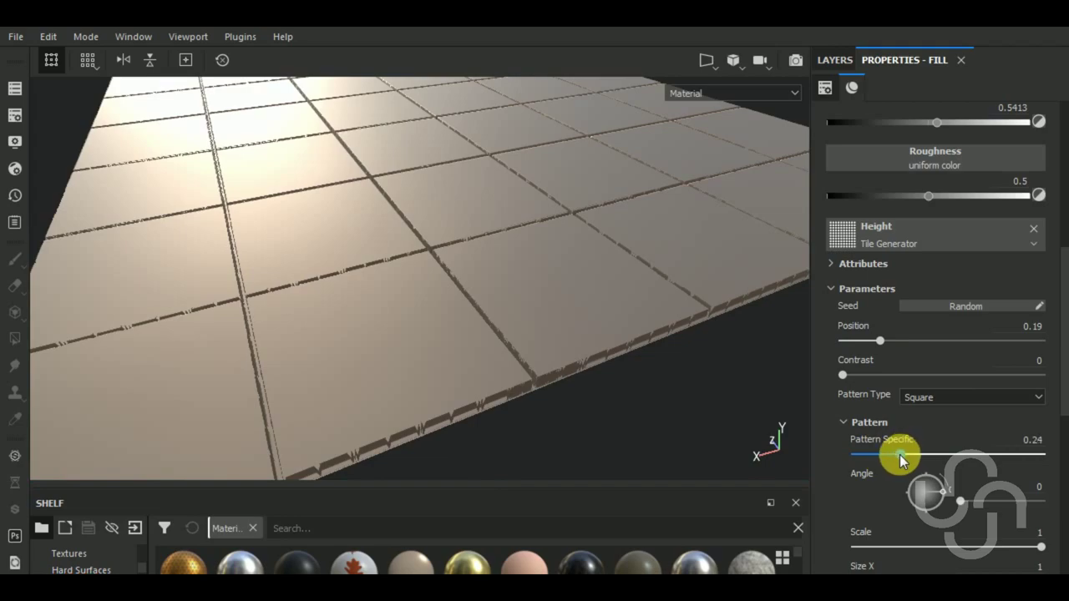
pyautogui.keyDown('alt'); pyautogui.moveTo(612, 443); pyautogui.dragTo(632, 435); pyautogui.keyUp('alt')
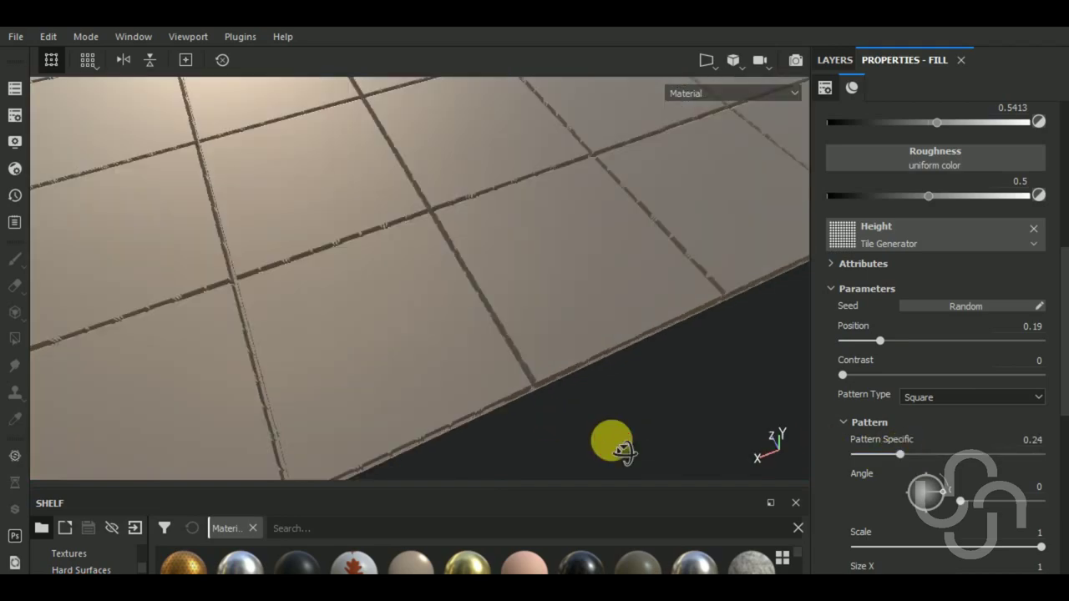
pyautogui.click(879, 342)
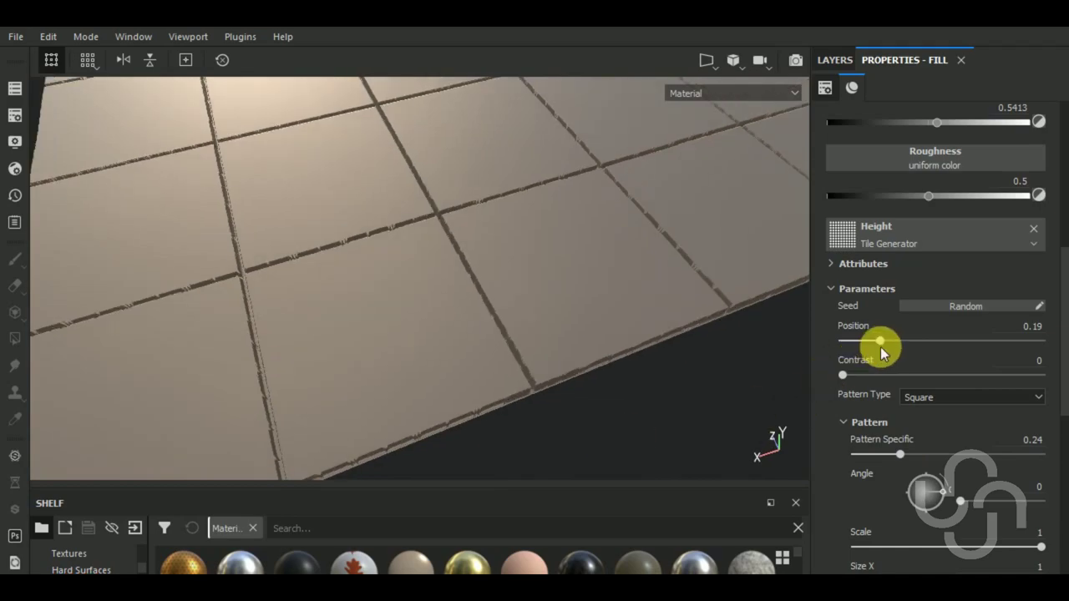
pyautogui.moveTo(866, 342); pyautogui.dragTo(865, 343)
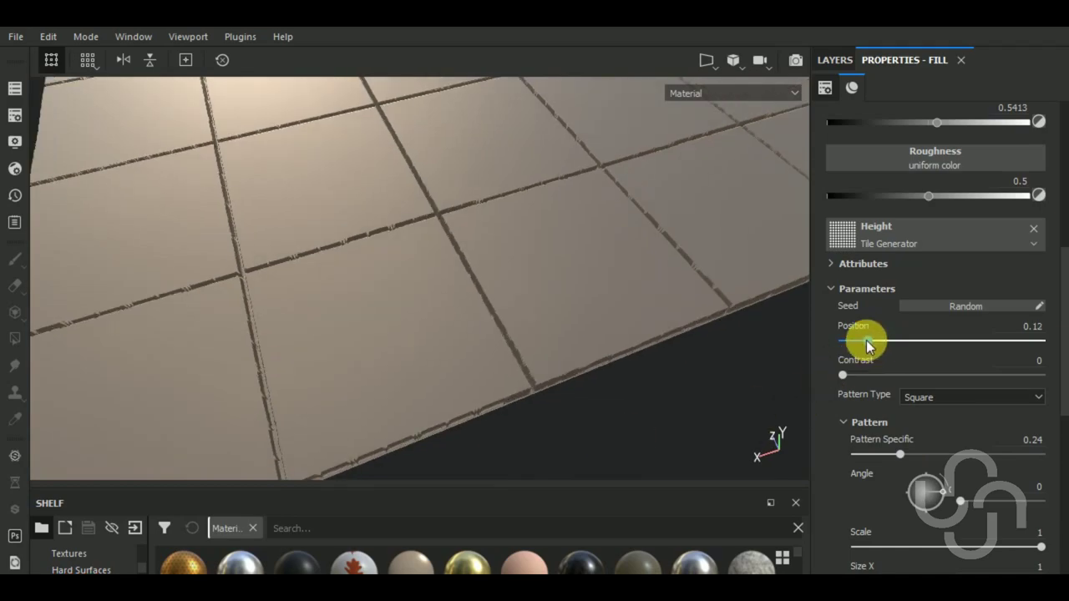
pyautogui.scroll(-4, 902, 426)
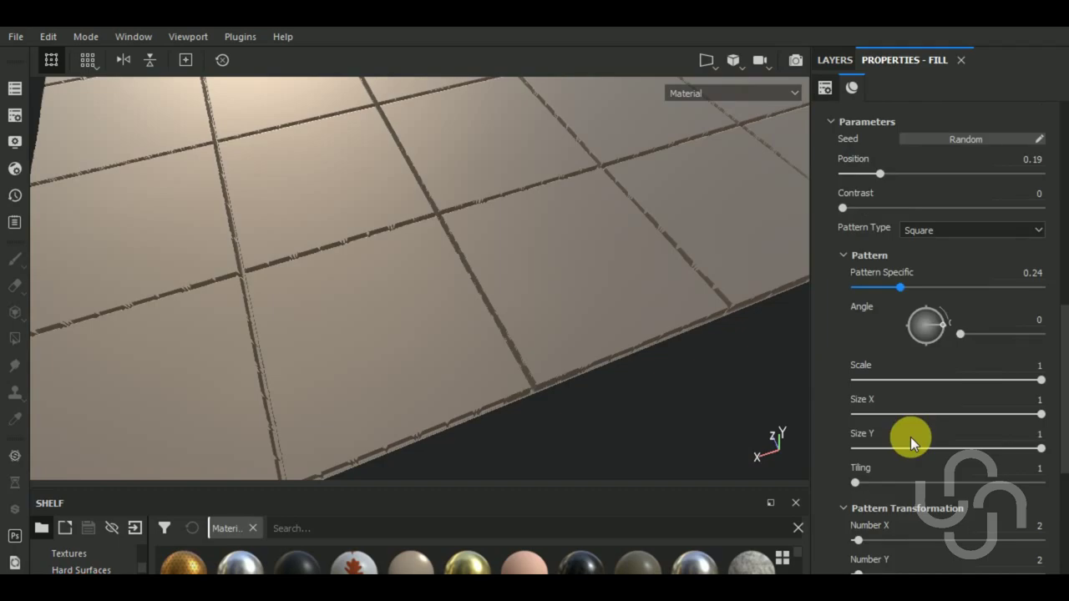
pyautogui.scroll(-2, 910, 437)
pyautogui.scroll(-2, 910, 437)
pyautogui.scroll(-2, 910, 436)
pyautogui.scroll(-2, 910, 437)
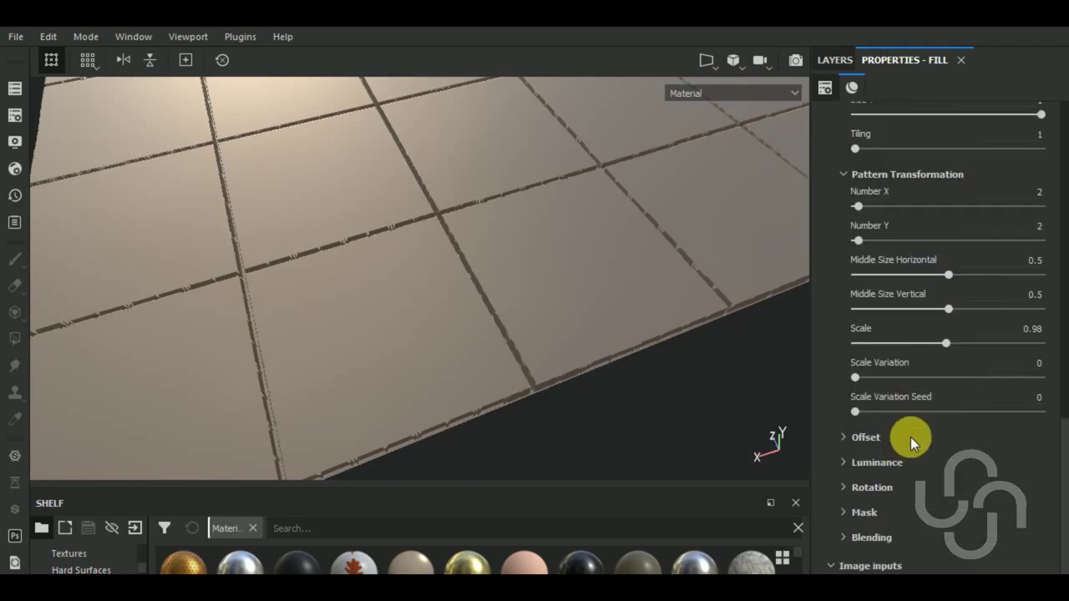
pyautogui.scroll(-1, 910, 437)
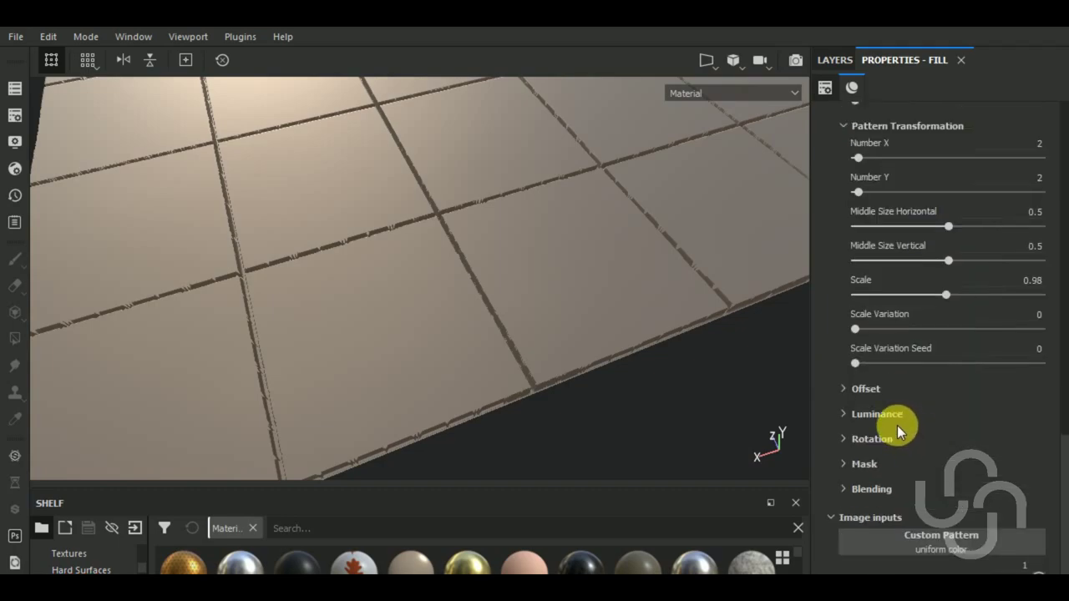
# Step: Set the Tile Generator Offset to 0.5 to stagger the tile rows
pyautogui.click(850, 391)
pyautogui.scroll(-4, 949, 500)
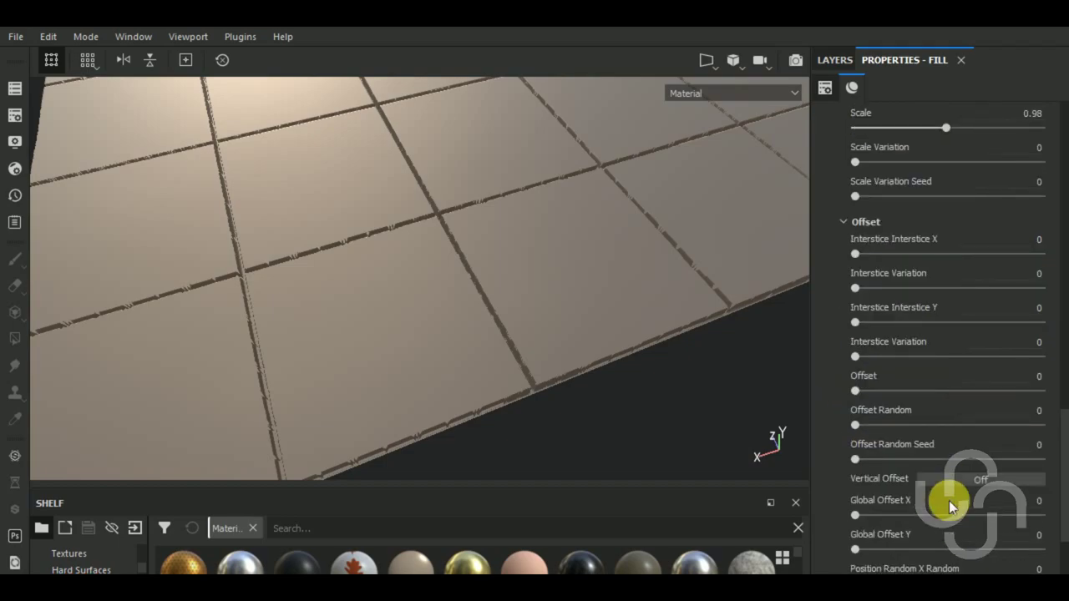
pyautogui.click(867, 420)
pyautogui.moveTo(855, 392)
pyautogui.mouseDown()
pyautogui.moveTo(928, 392)
pyautogui.moveTo(913, 391)
pyautogui.mouseUp()
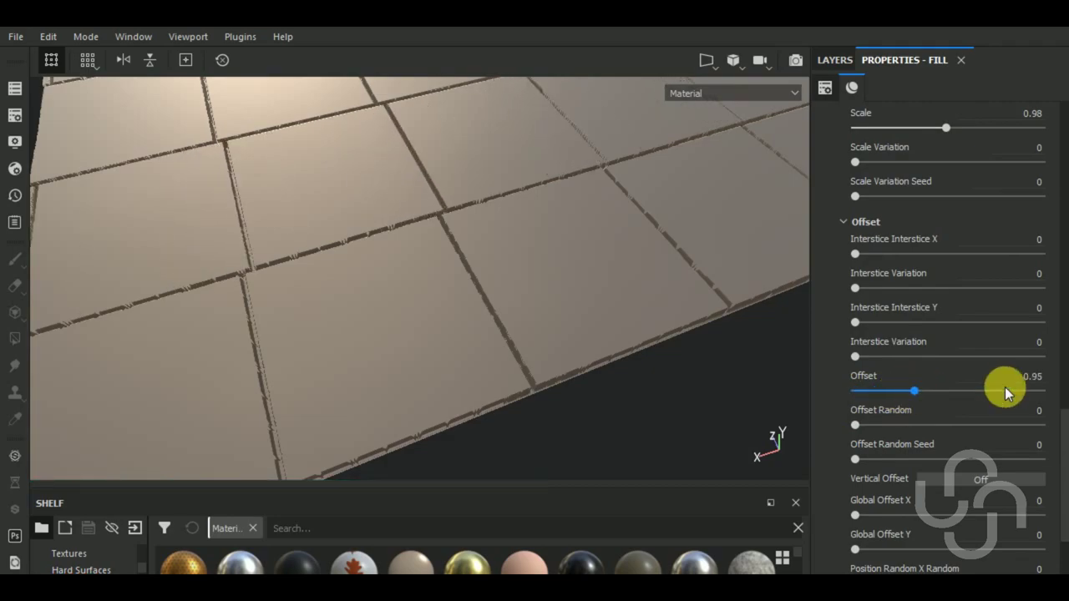
pyautogui.click(1025, 377)
pyautogui.write('0.5')
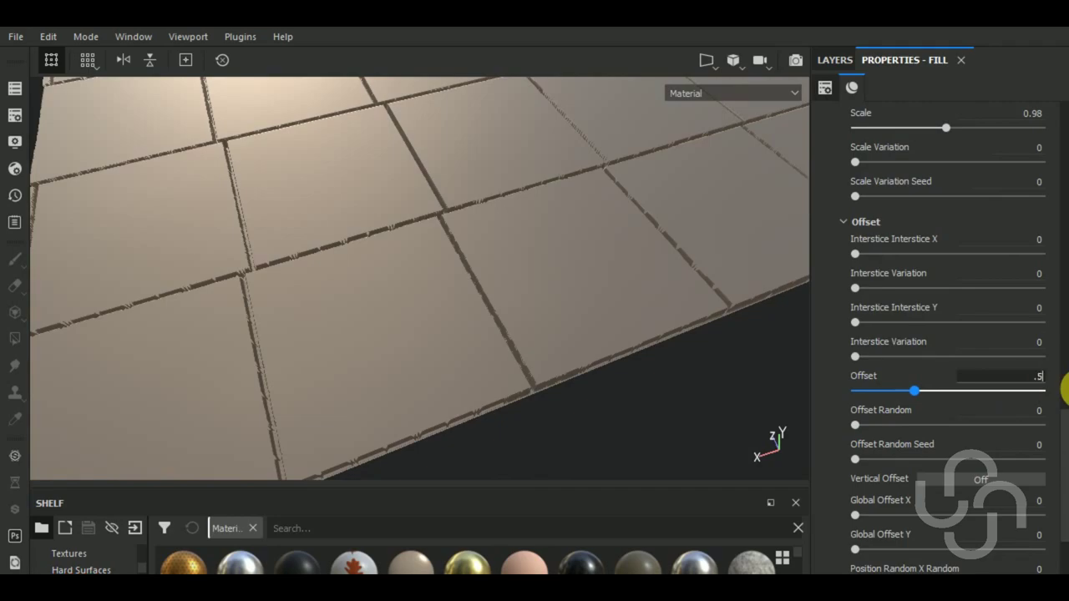
pyautogui.press('Return')
# Step: Change the Pattern Transformation Scale to 0.99 for thinner grooves
pyautogui.scroll(-3, 476, 316)
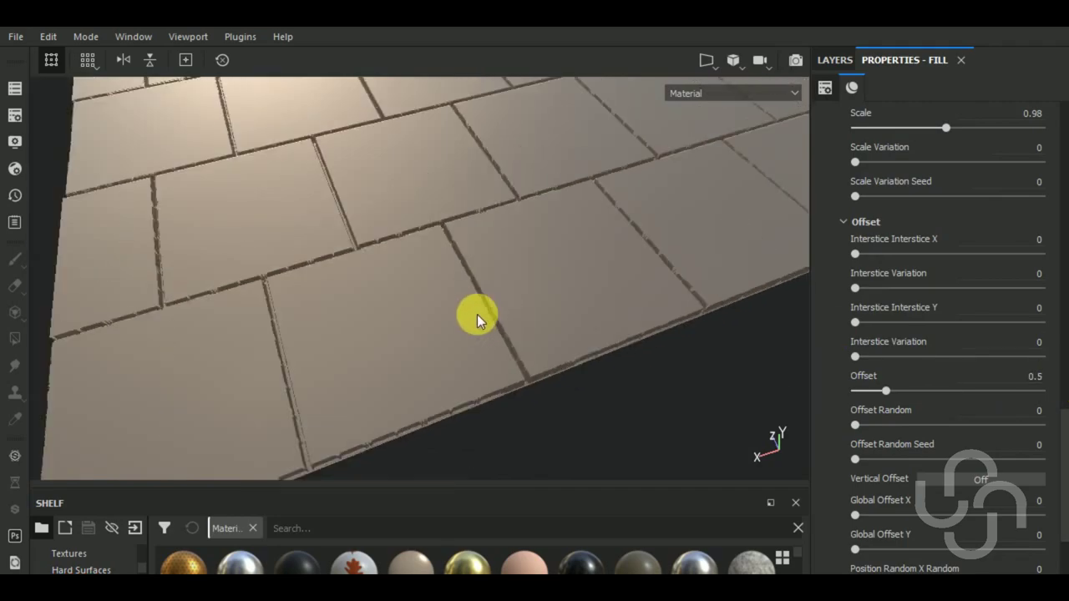
pyautogui.scroll(-3, 478, 314)
pyautogui.scroll(-2, 501, 301)
pyautogui.moveTo(523, 289)
pyautogui.keyDown('alt'); pyautogui.mouseDown()
pyautogui.moveTo(538, 339)
pyautogui.moveTo(571, 302)
pyautogui.moveTo(560, 274)
pyautogui.mouseUp(); pyautogui.keyUp('alt')
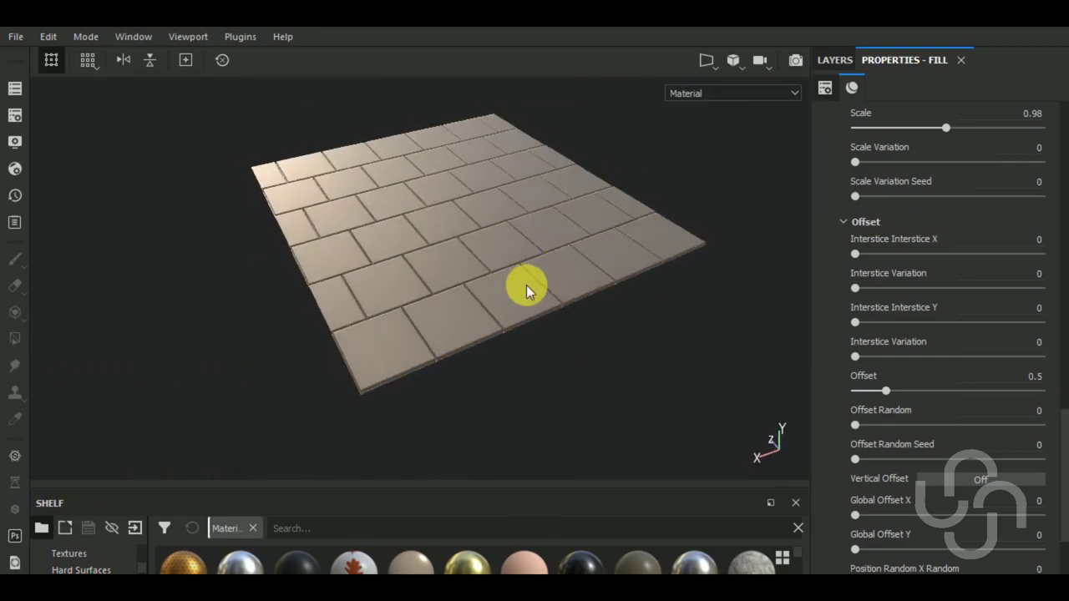
pyautogui.scroll(-2, 526, 286)
pyautogui.scroll(3, 526, 286)
pyautogui.scroll(1, 526, 285)
pyautogui.scroll(2, 577, 306)
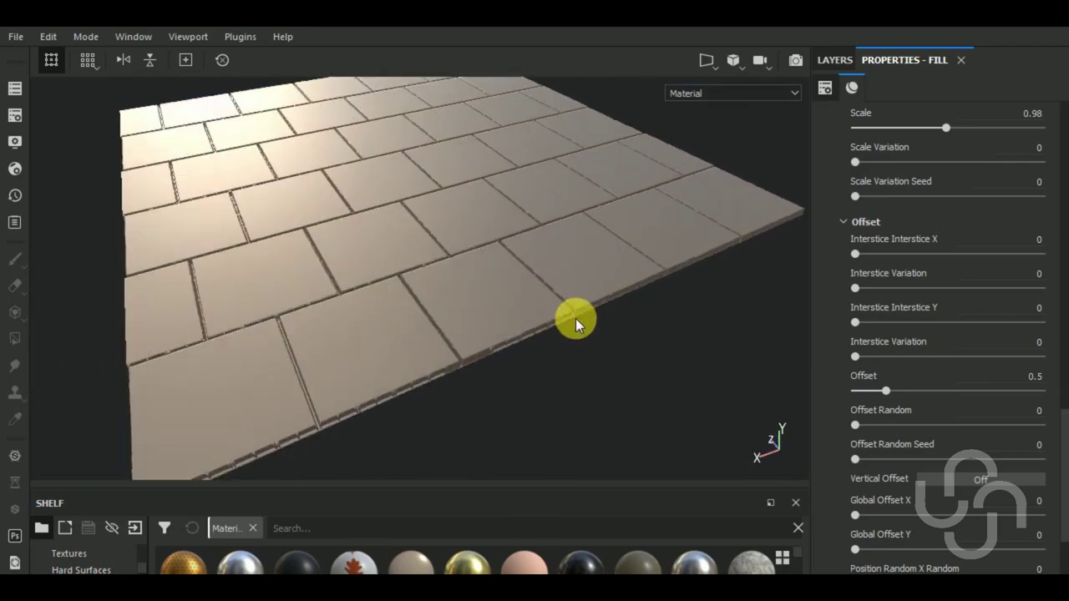
pyautogui.scroll(1, 567, 321)
pyautogui.scroll(1, 651, 351)
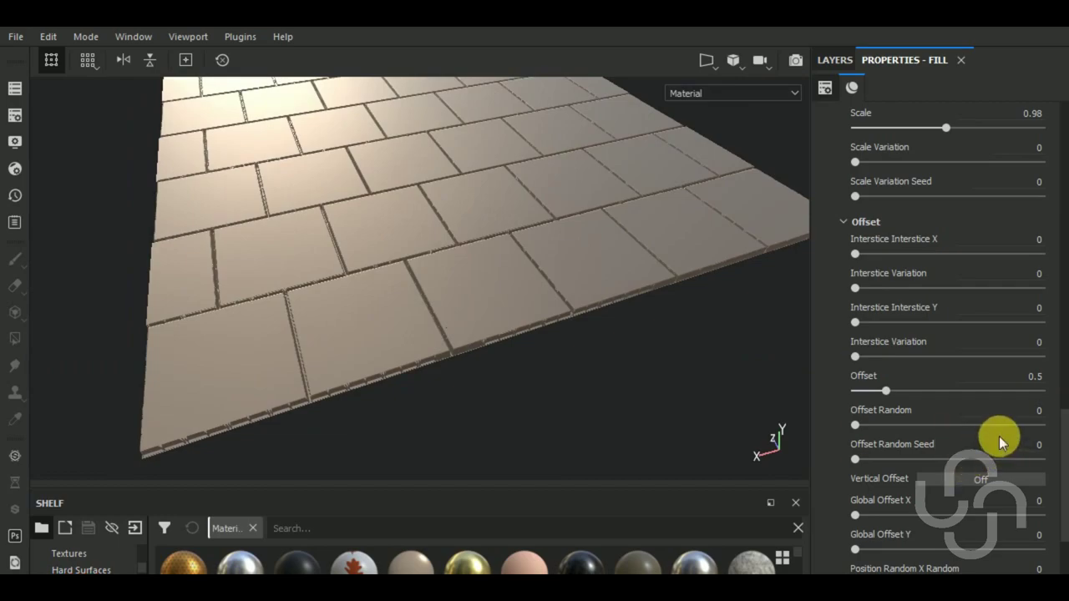
pyautogui.scroll(4, 999, 436)
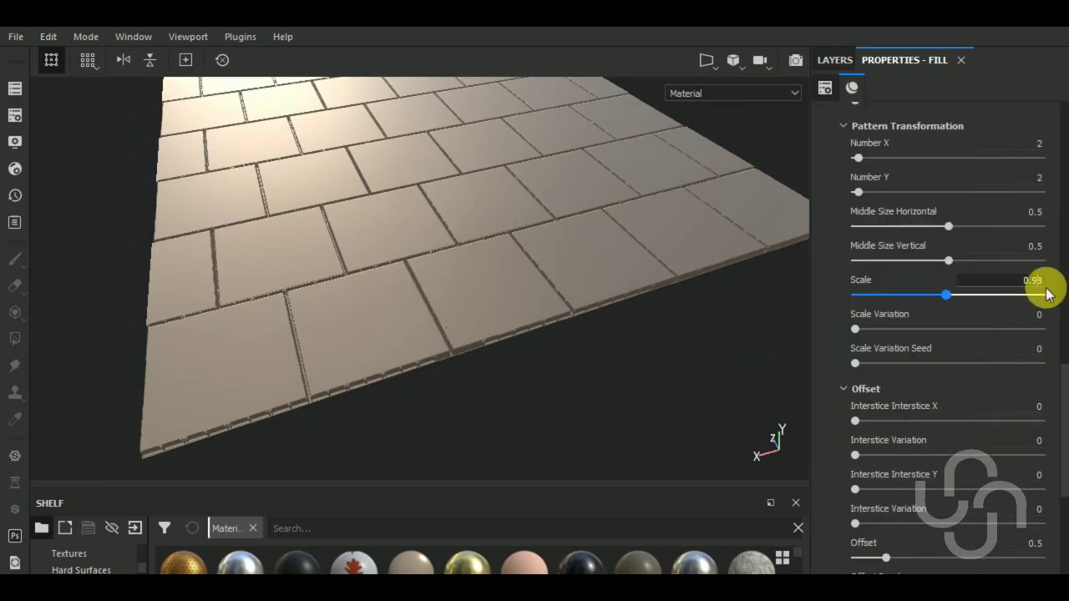
pyautogui.write('9')
pyautogui.press('Return')
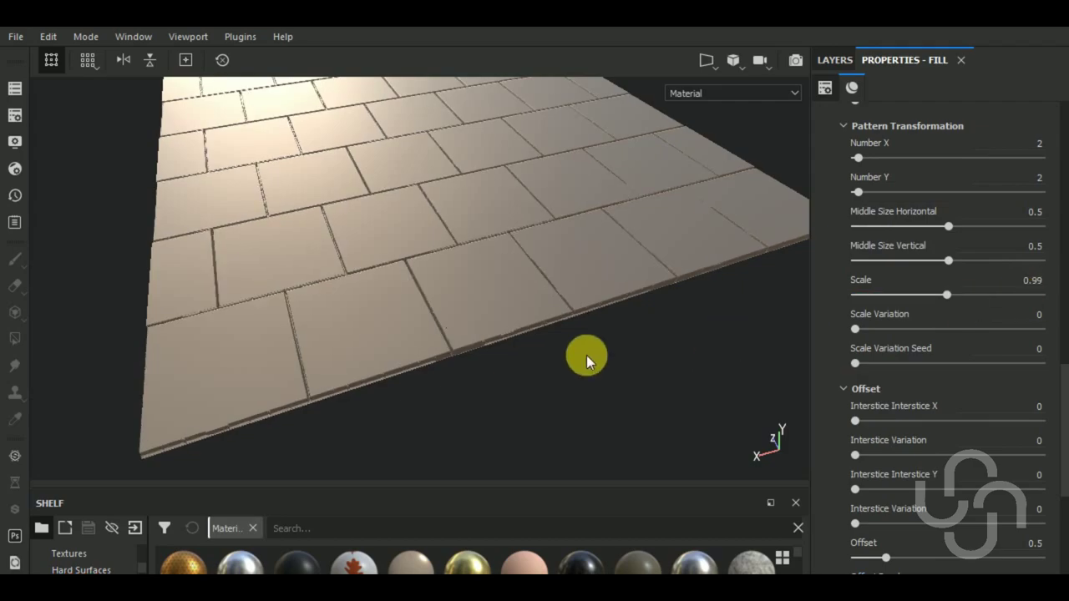
pyautogui.moveTo(573, 355)
pyautogui.keyDown('alt'); pyautogui.mouseDown()
pyautogui.moveTo(567, 421)
pyautogui.moveTo(556, 384)
pyautogui.mouseUp(); pyautogui.keyUp('alt')
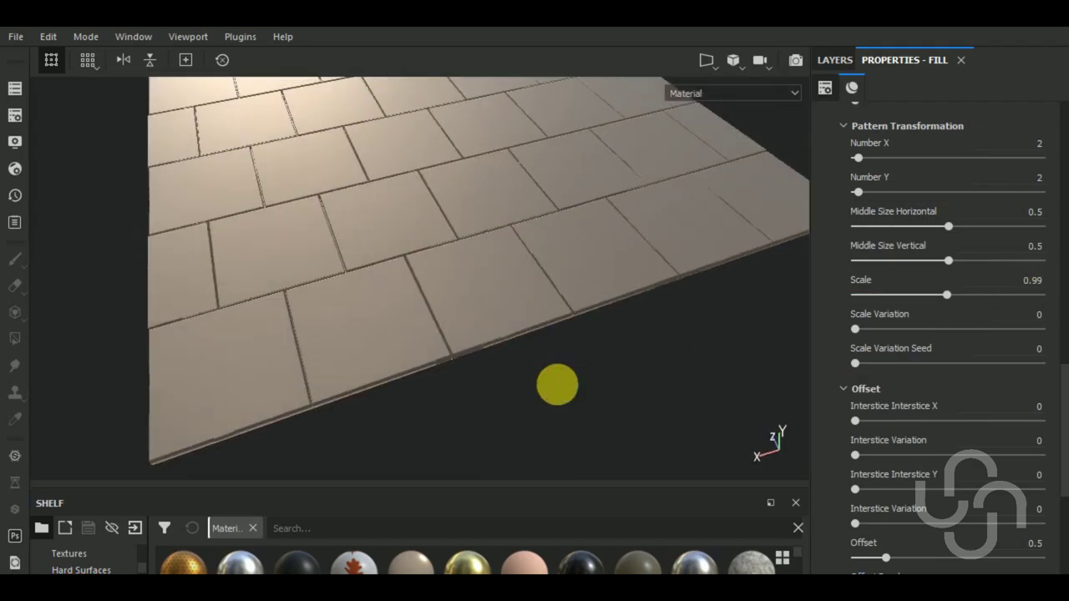
# Step: Rename Fill layer 1 to 'base'
pyautogui.click(835, 61)
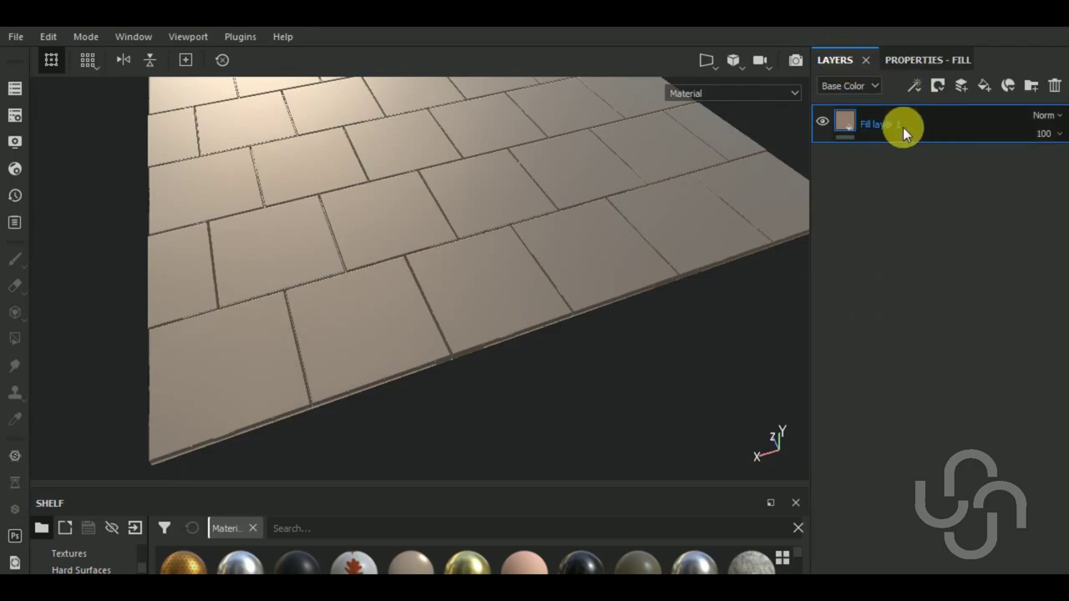
pyautogui.write('base')
pyautogui.press('Return')
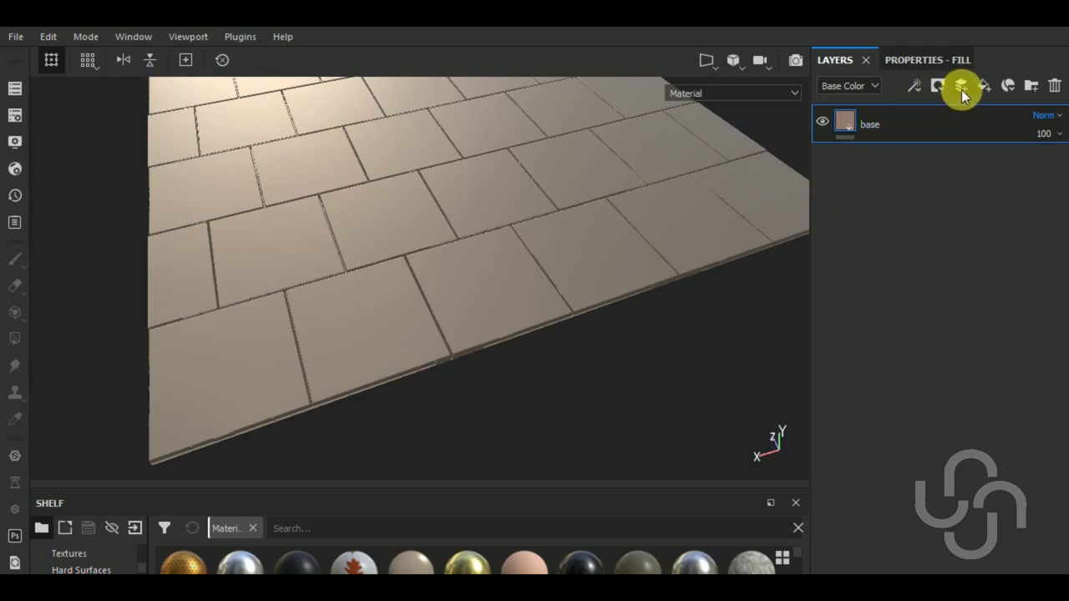
# Step: Add a new fill layer above base and name it 'dirt'
pyautogui.click(982, 84)
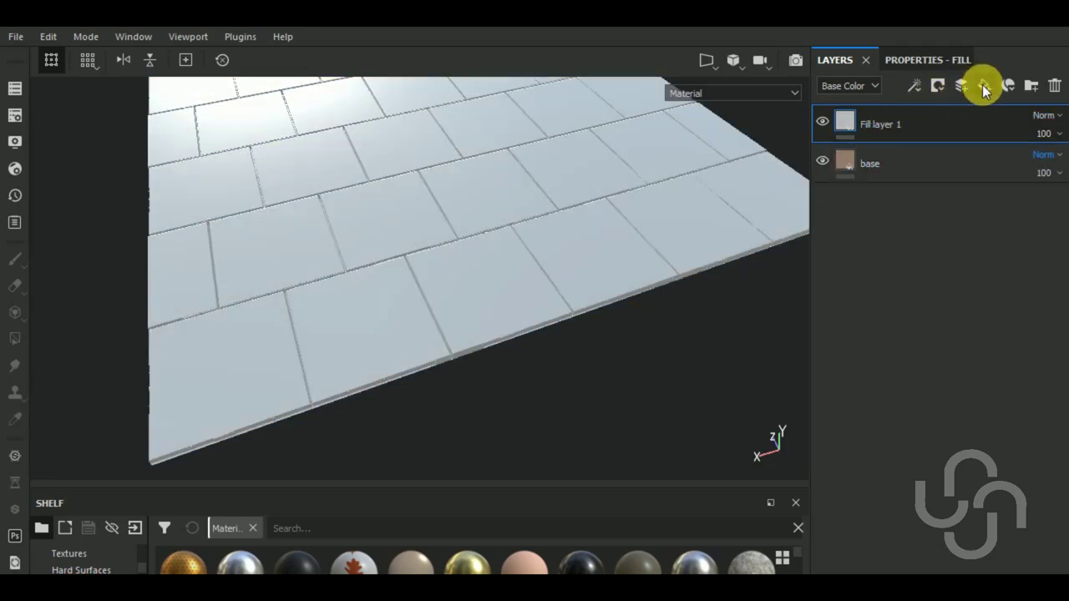
pyautogui.doubleClick(895, 124)
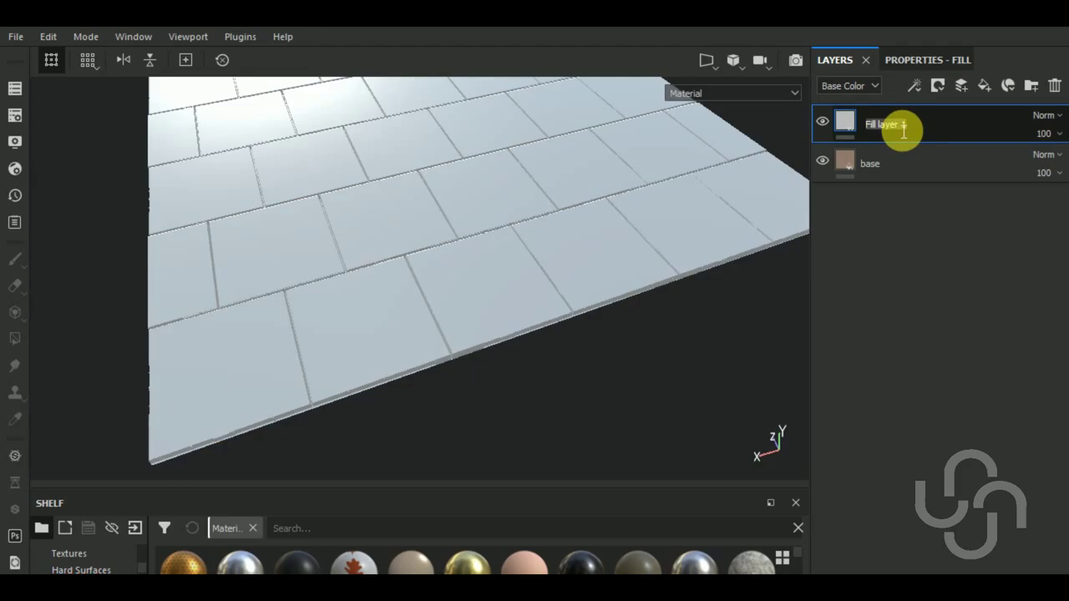
pyautogui.write('dirt')
pyautogui.press('Return')
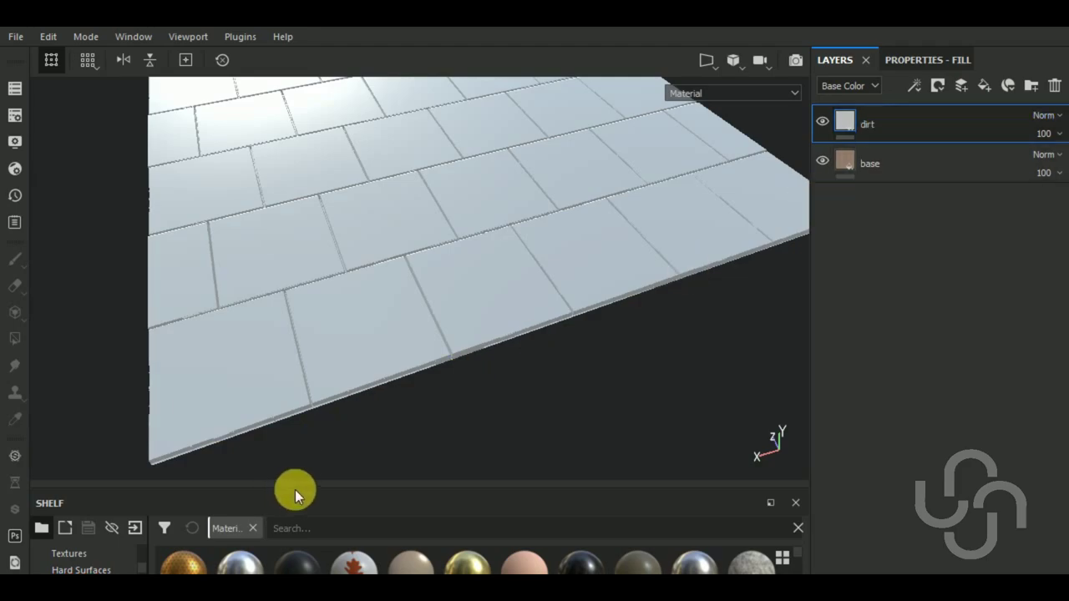
# Step: Drag the Dirt smart mask from the Shelf's Smart masks category onto the dirt layer
pyautogui.moveTo(295, 489); pyautogui.dragTo(290, 420)
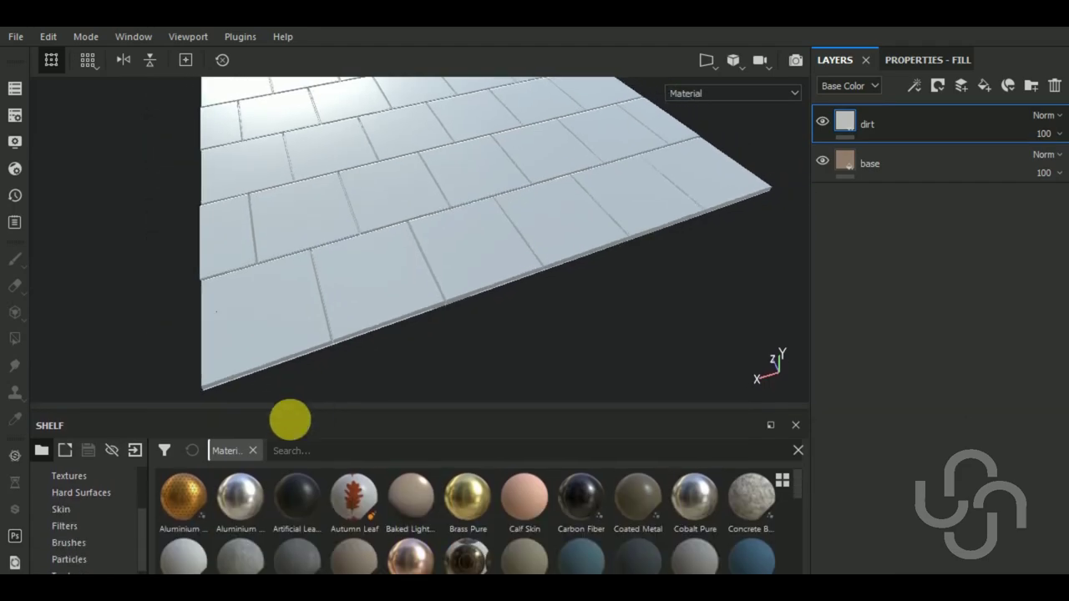
pyautogui.scroll(-2, 116, 507)
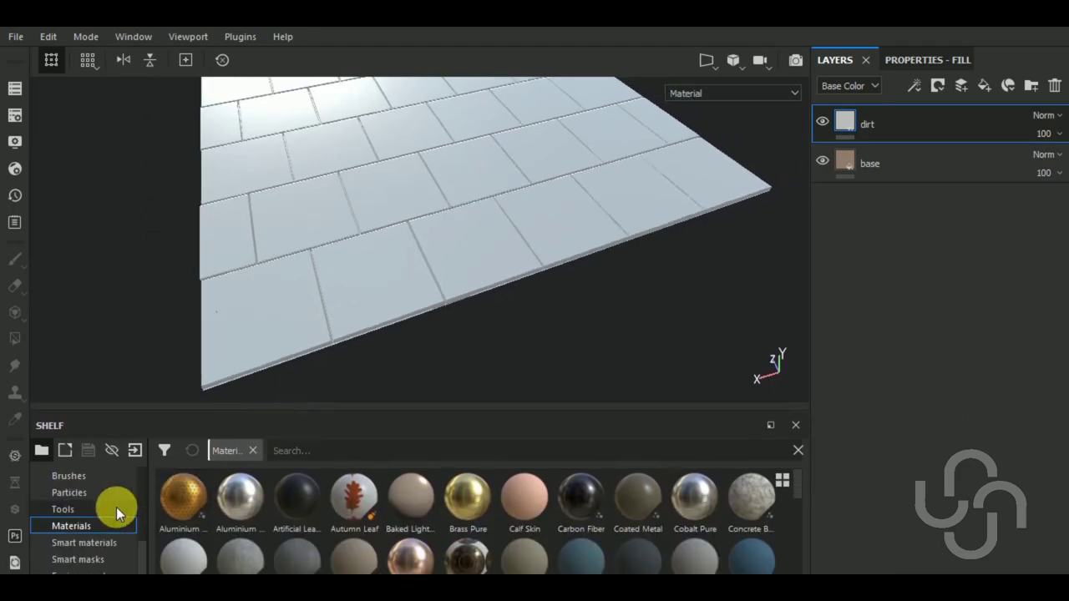
pyautogui.click(107, 559)
pyautogui.moveTo(412, 497)
pyautogui.mouseDown()
pyautogui.moveTo(846, 246)
pyautogui.moveTo(923, 124)
pyautogui.mouseUp()
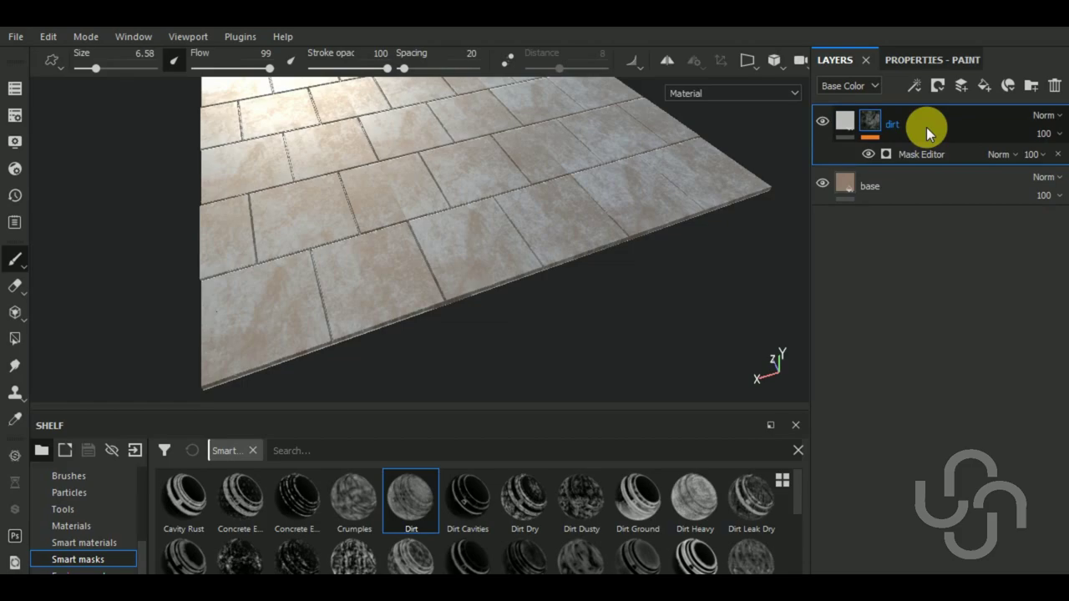
# Step: Disable the normal channel on the dirt fill layer
pyautogui.click(850, 119)
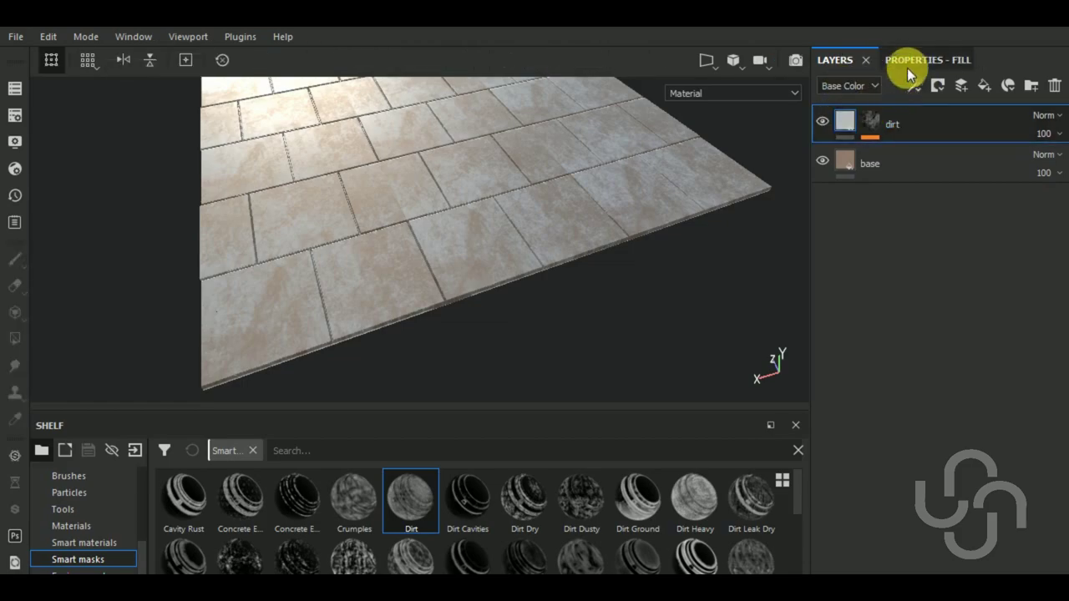
pyautogui.click(908, 66)
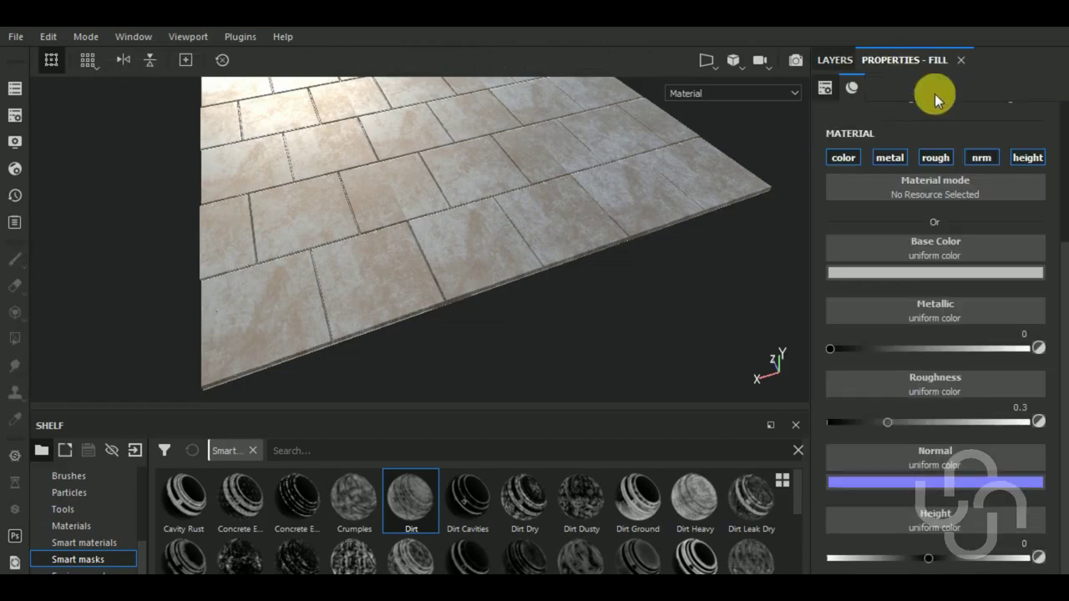
pyautogui.click(968, 163)
# Step: Set the dirt base colour to a dusty tan of about RGB 0.303, 0.245, 0.170
pyautogui.click(911, 270)
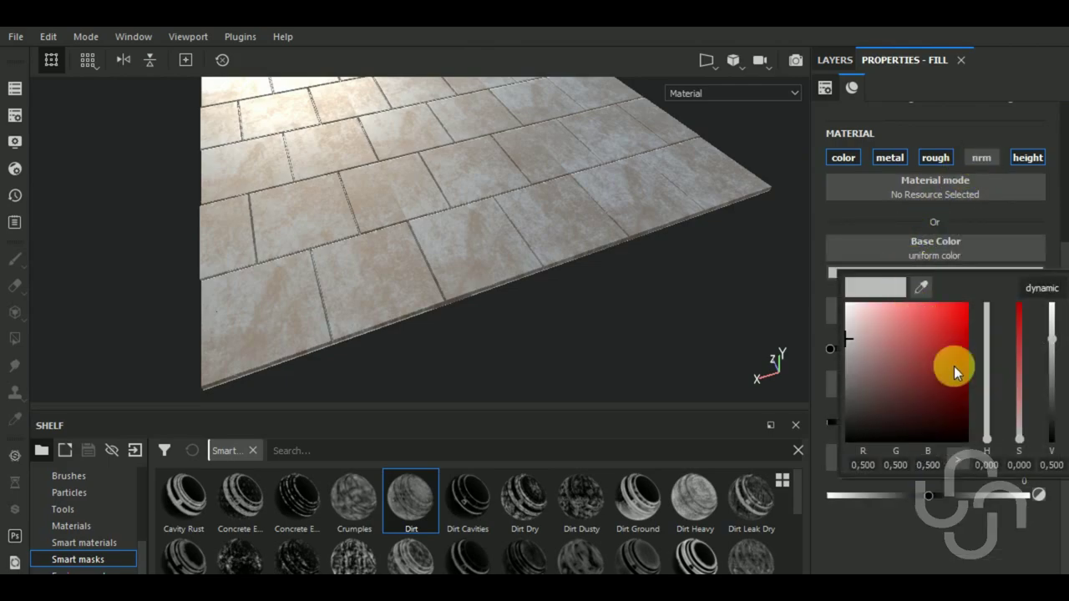
pyautogui.click(921, 287)
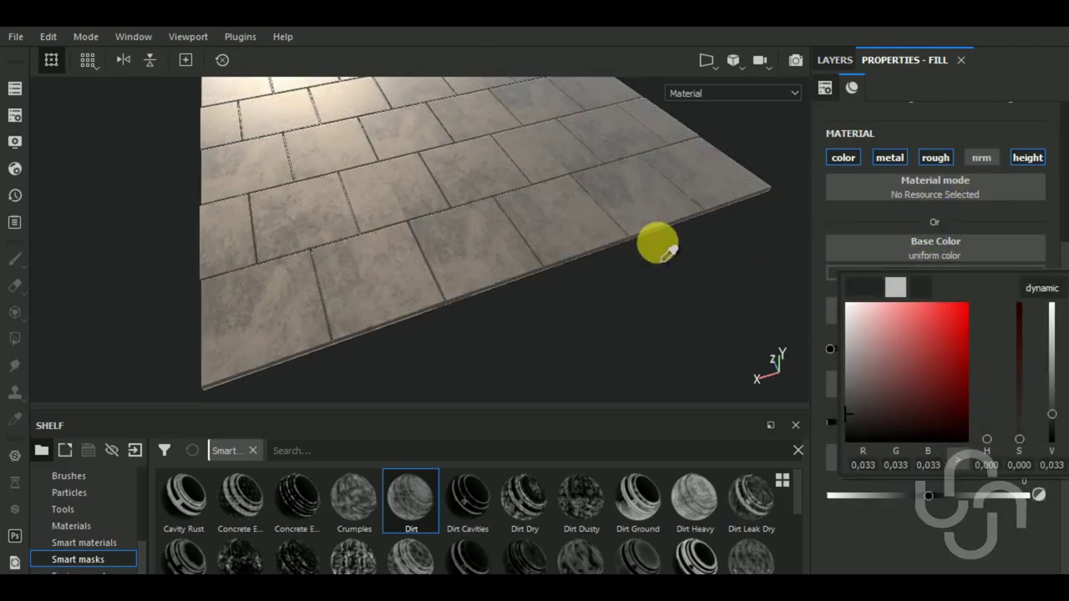
pyautogui.click(580, 215)
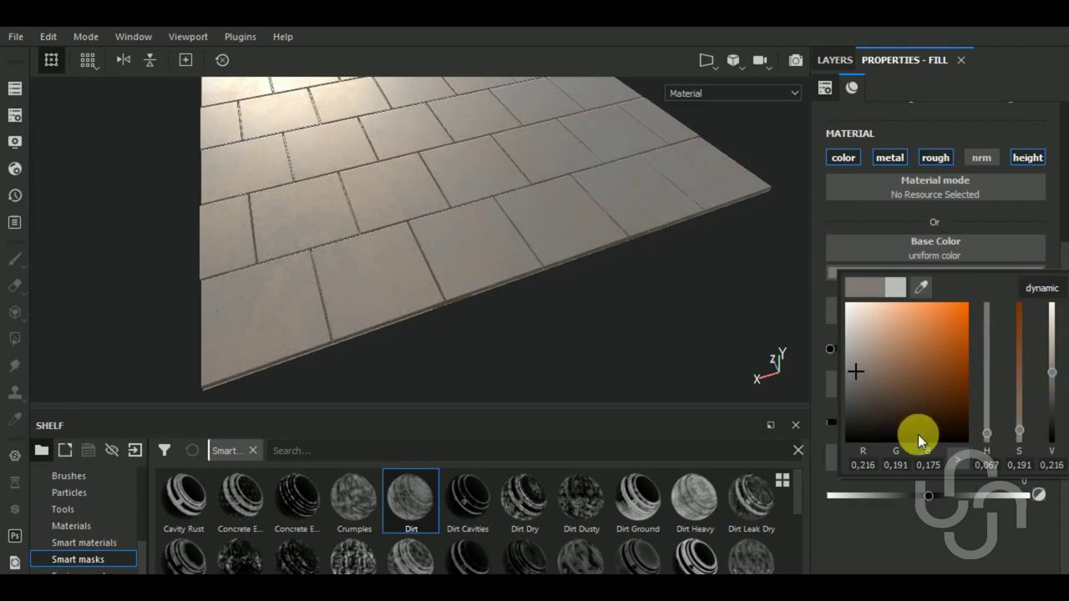
pyautogui.click(857, 370)
pyautogui.moveTo(859, 370); pyautogui.dragTo(864, 360)
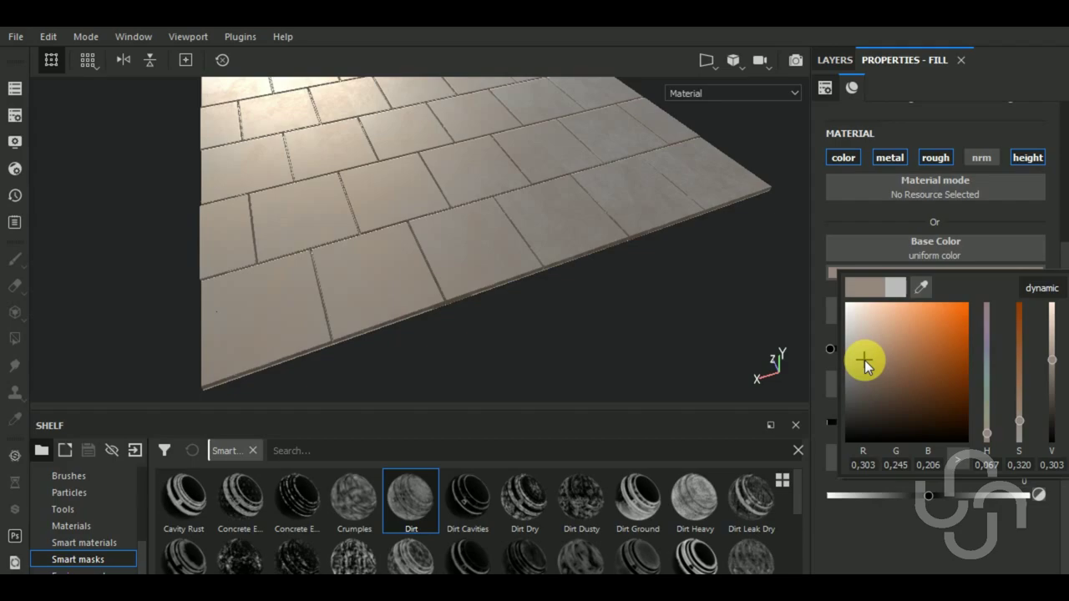
pyautogui.click(929, 465)
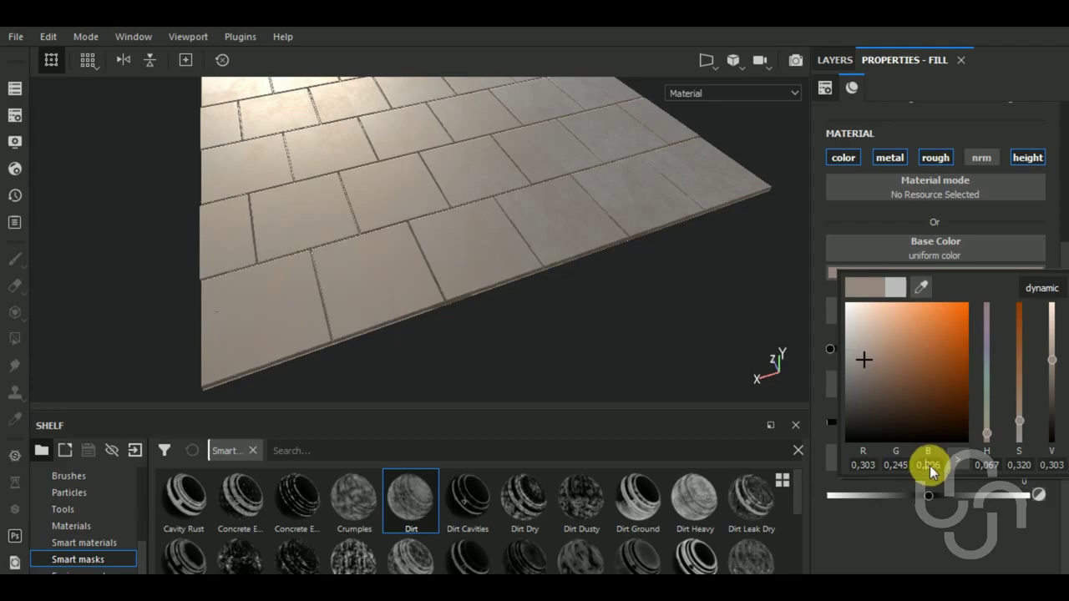
pyautogui.write('0.17')
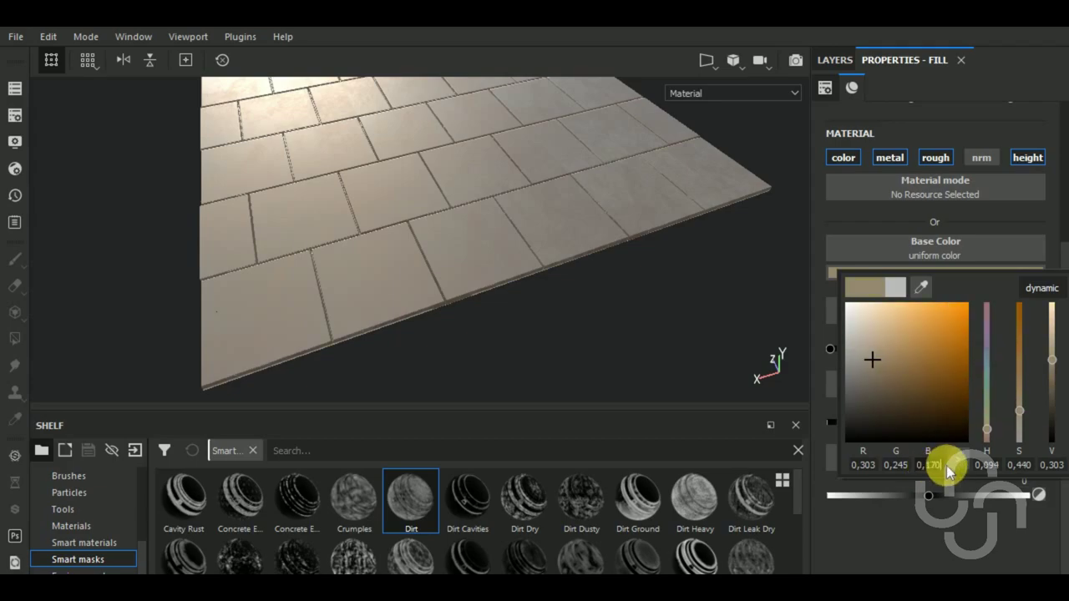
pyautogui.press('Return')
pyautogui.press('Escape')
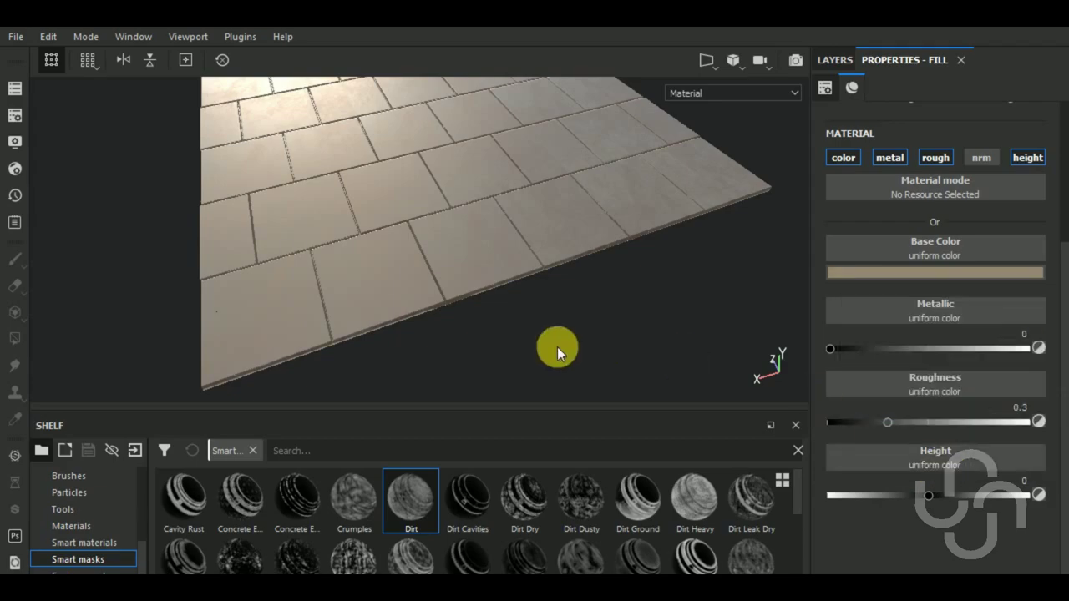
# Step: Lower the dirt layer's height to -0.0826 and inspect the relief from several angles
pyautogui.keyDown('alt'); pyautogui.moveTo(495, 344); pyautogui.dragTo(690, 300); pyautogui.keyUp('alt')
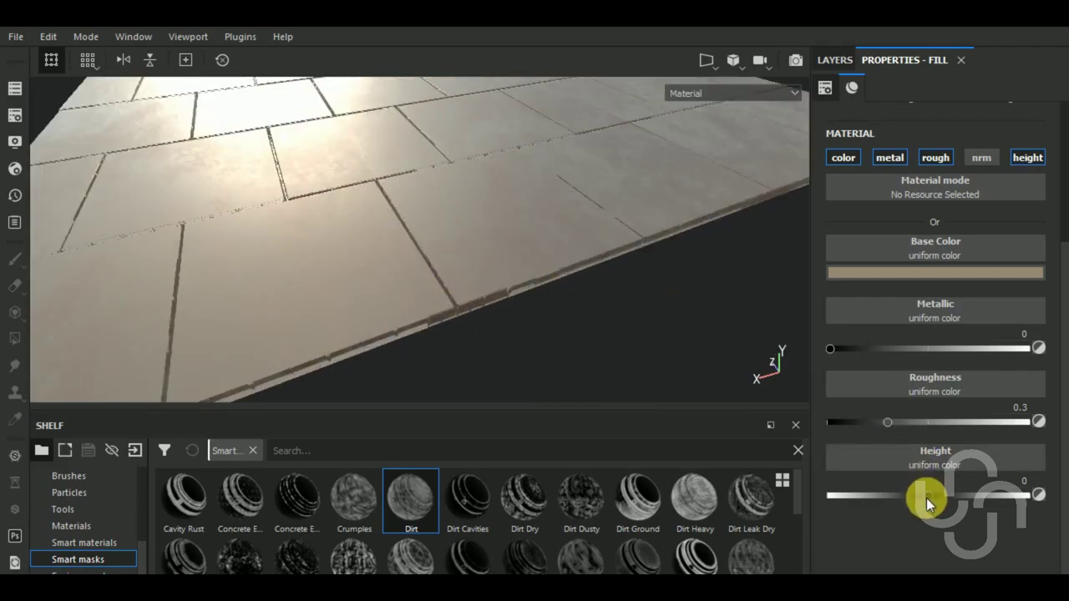
pyautogui.moveTo(926, 498); pyautogui.dragTo(920, 495)
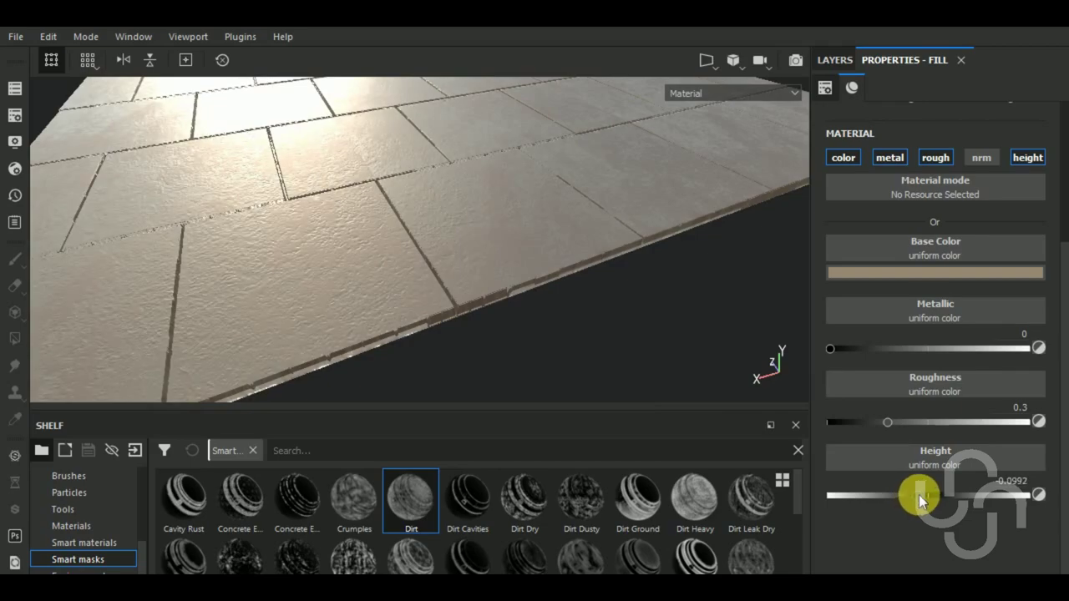
pyautogui.moveTo(404, 336)
pyautogui.keyDown('alt'); pyautogui.mouseDown()
pyautogui.moveTo(405, 298)
pyautogui.moveTo(410, 329)
pyautogui.moveTo(449, 334)
pyautogui.mouseUp(); pyautogui.keyUp('alt')
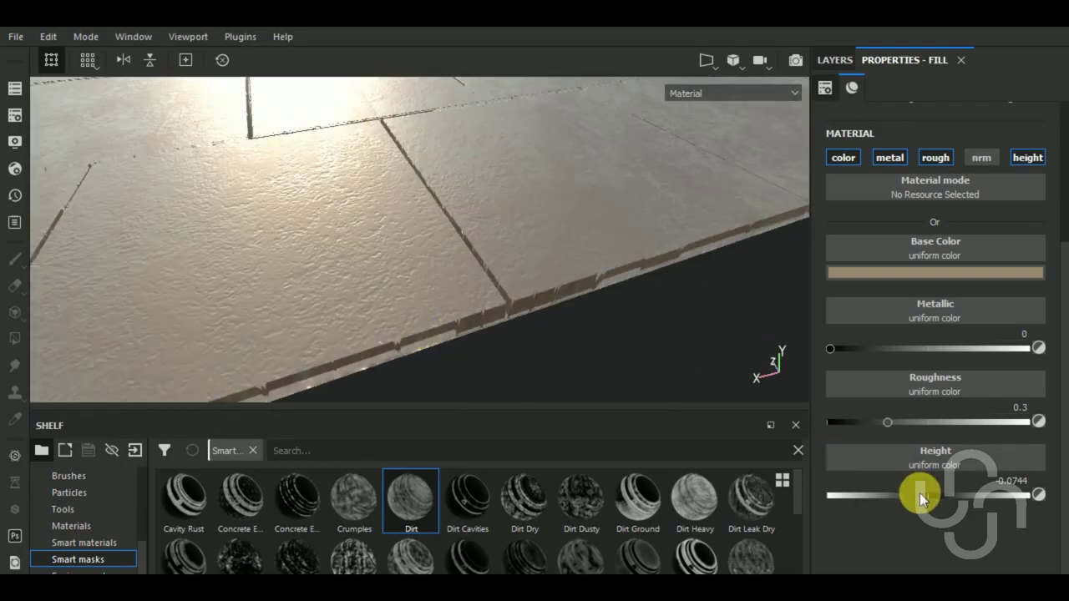
pyautogui.moveTo(920, 492); pyautogui.dragTo(920, 495)
pyautogui.scroll(-2, 566, 325)
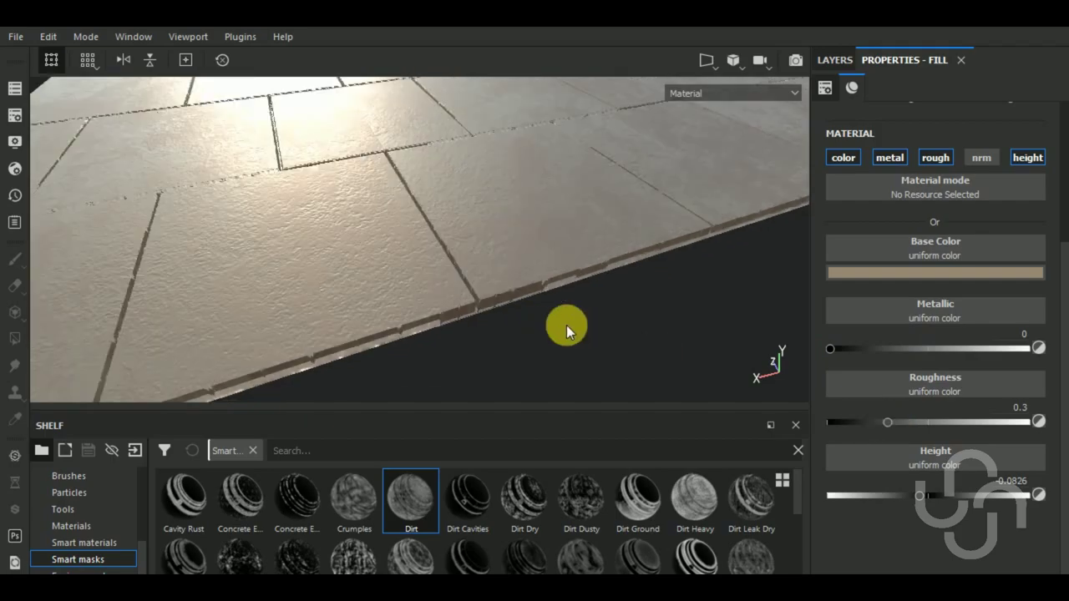
pyautogui.scroll(-2, 568, 323)
pyautogui.scroll(-3, 568, 323)
pyautogui.scroll(-2, 572, 317)
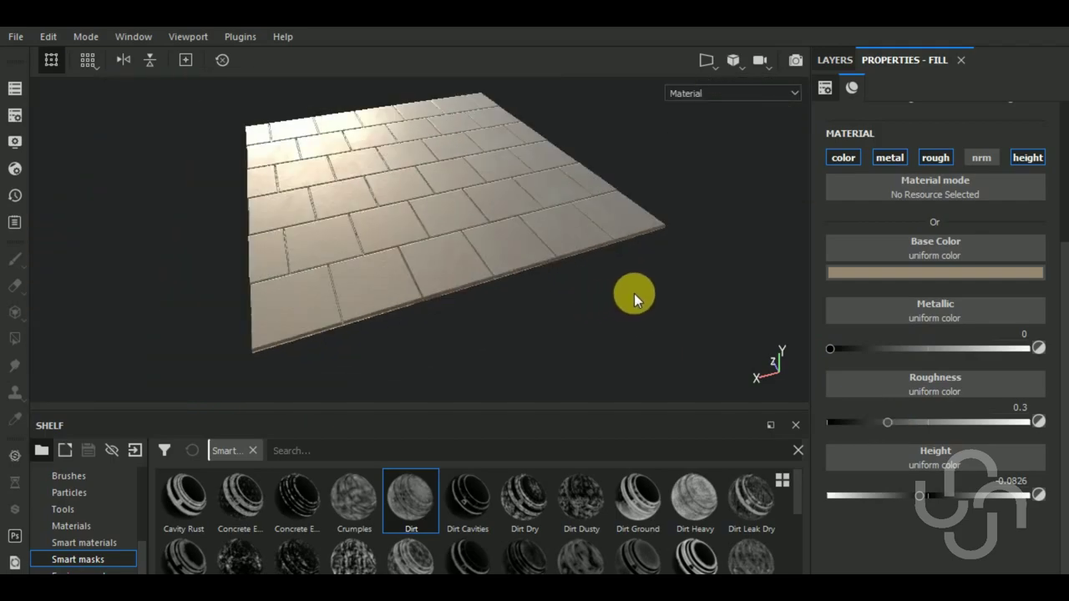
pyautogui.keyDown('alt'); pyautogui.moveTo(634, 293); pyautogui.dragTo(590, 328); pyautogui.keyUp('alt')
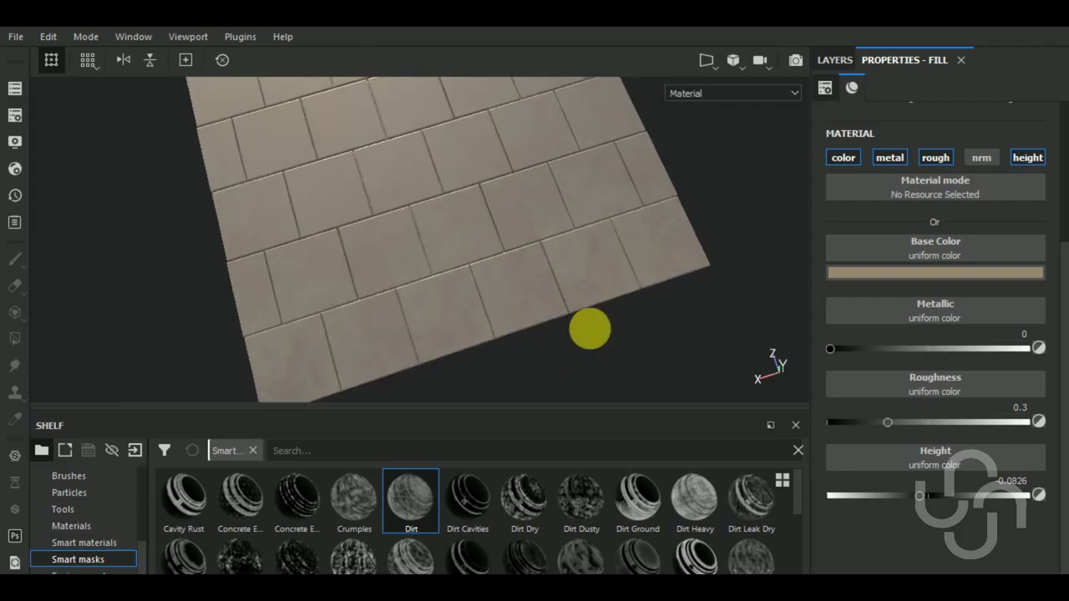
pyautogui.scroll(1, 447, 280)
pyautogui.scroll(2, 447, 281)
pyautogui.scroll(-2, 447, 281)
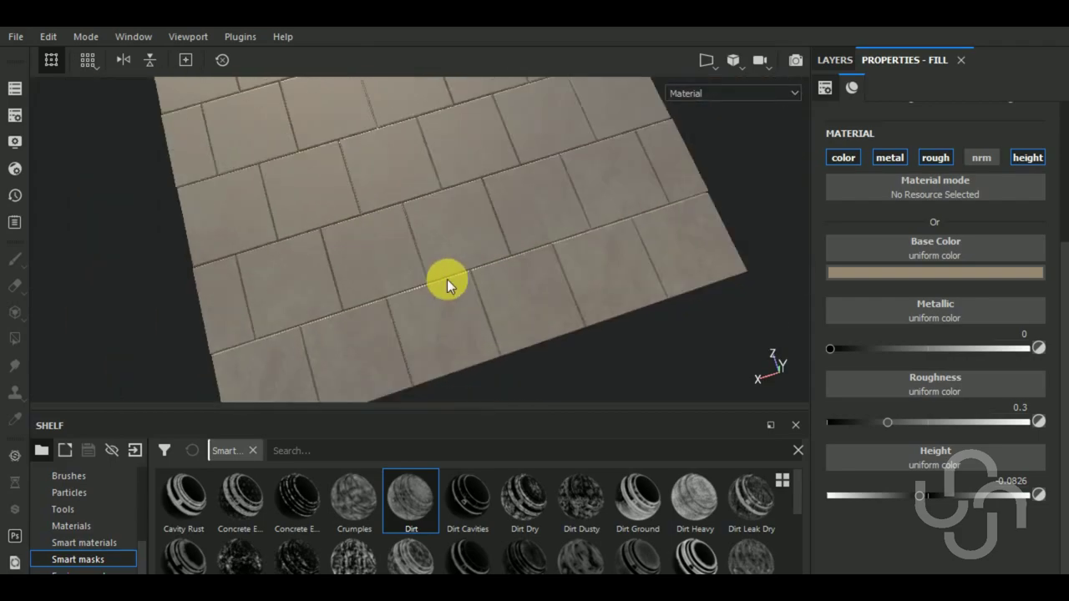
pyautogui.scroll(-3, 447, 279)
pyautogui.scroll(-1, 535, 309)
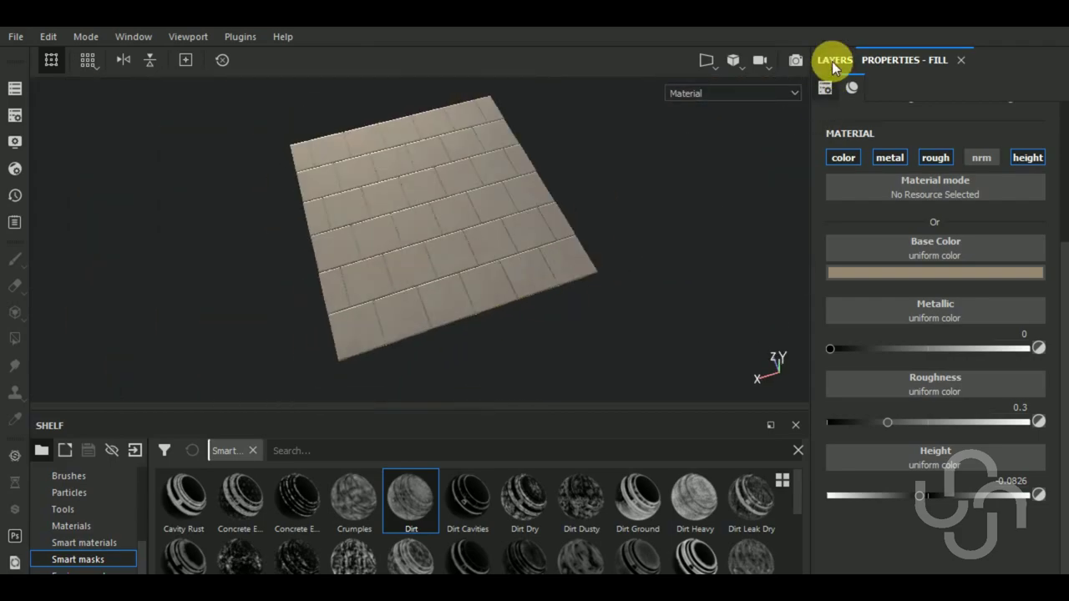
# Step: Set the base layer's Tile Generator Offset to 0 for a straight grid
pyautogui.click(831, 61)
pyautogui.click(850, 160)
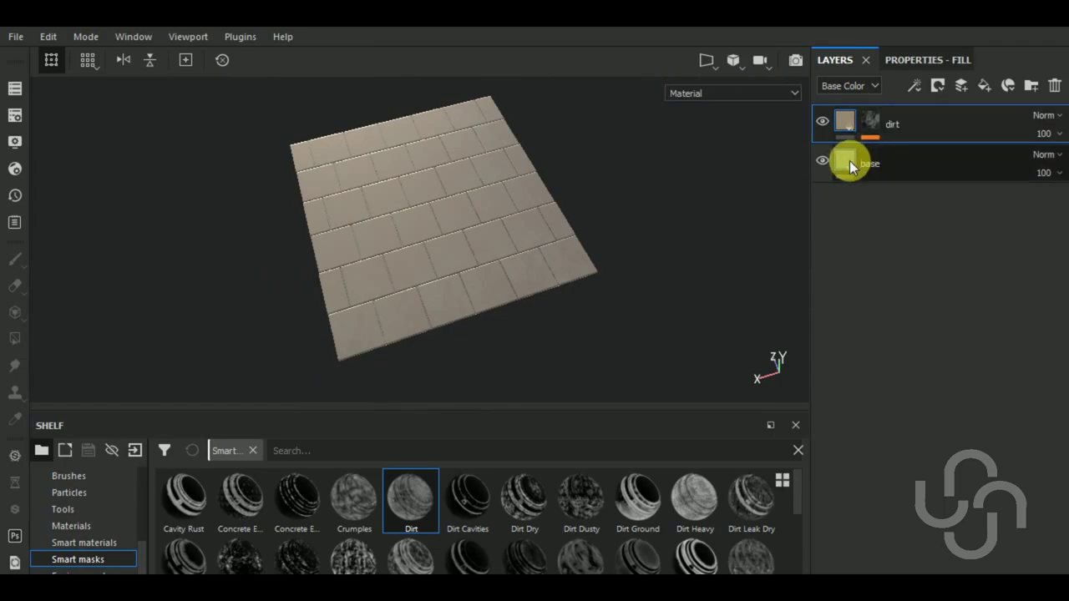
pyautogui.click(911, 60)
pyautogui.scroll(-2, 984, 380)
pyautogui.scroll(-2, 984, 393)
pyautogui.scroll(-3, 984, 401)
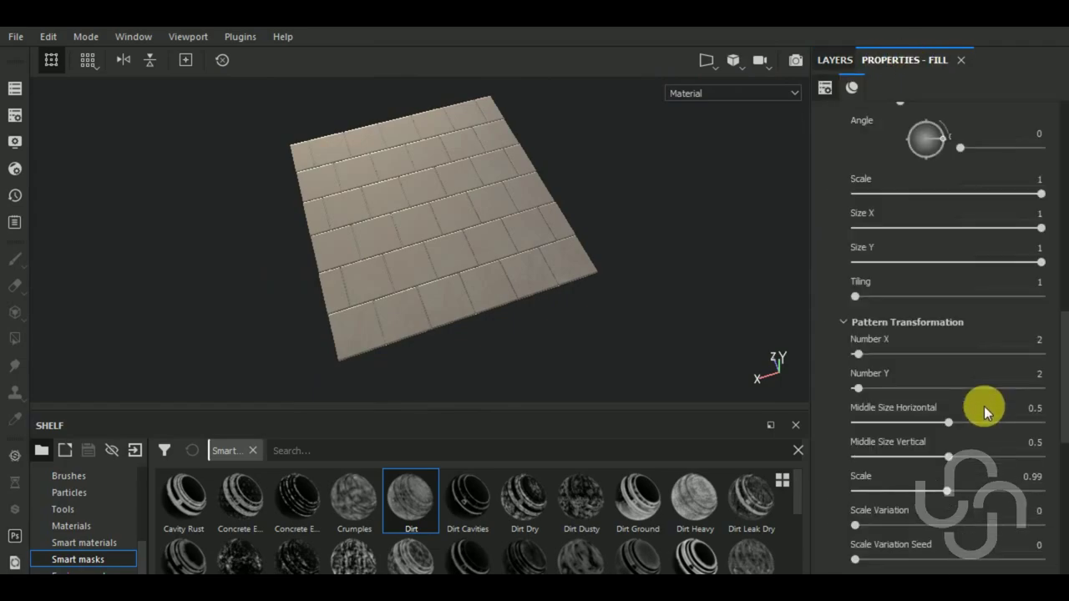
pyautogui.scroll(-2, 984, 407)
pyautogui.scroll(-2, 980, 409)
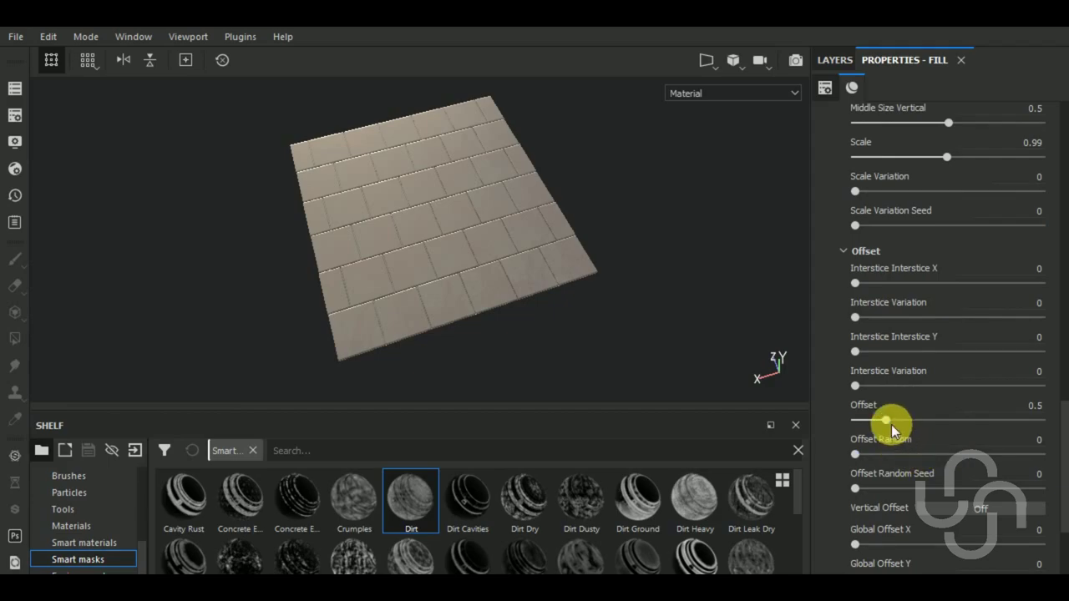
pyautogui.moveTo(890, 423); pyautogui.dragTo(827, 422)
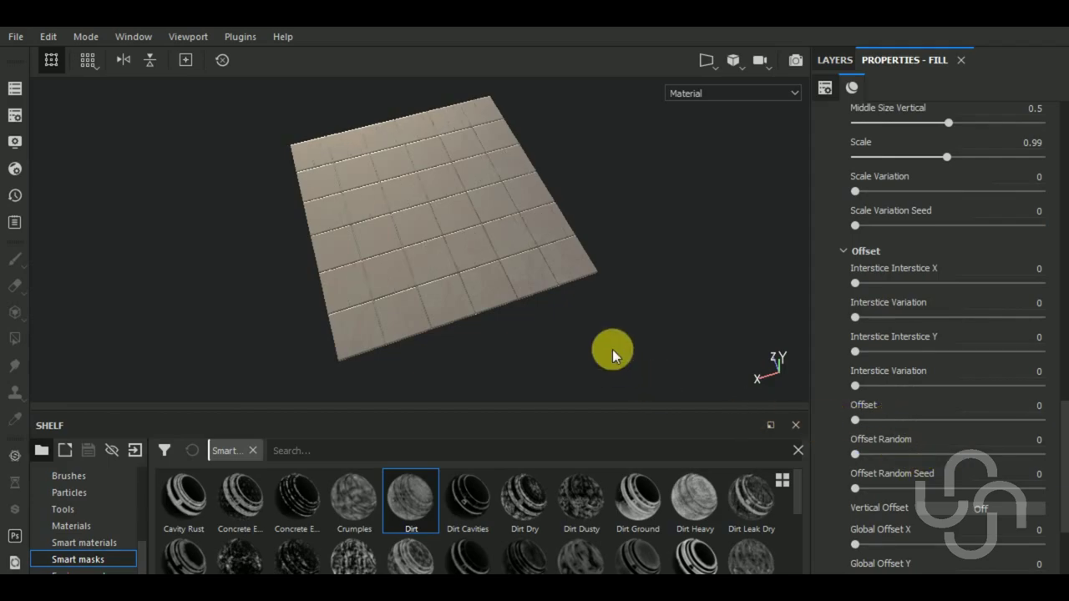
# Step: Enlarge the viewport by shrinking the shelf, then return to the layer list
pyautogui.moveTo(620, 318); pyautogui.dragTo(632, 367, button='middle')
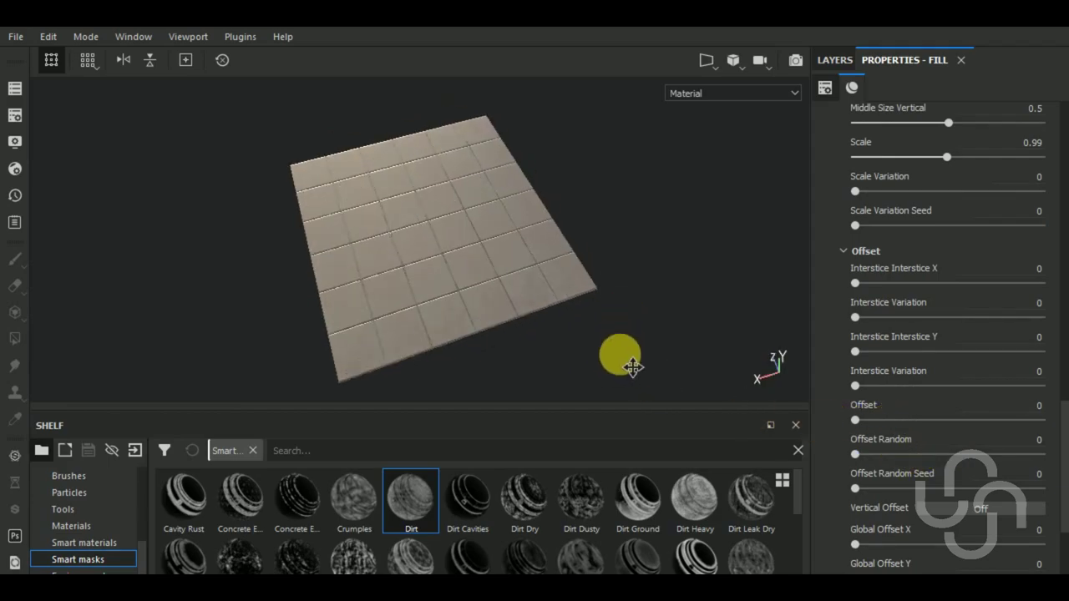
pyautogui.moveTo(515, 410); pyautogui.dragTo(527, 505)
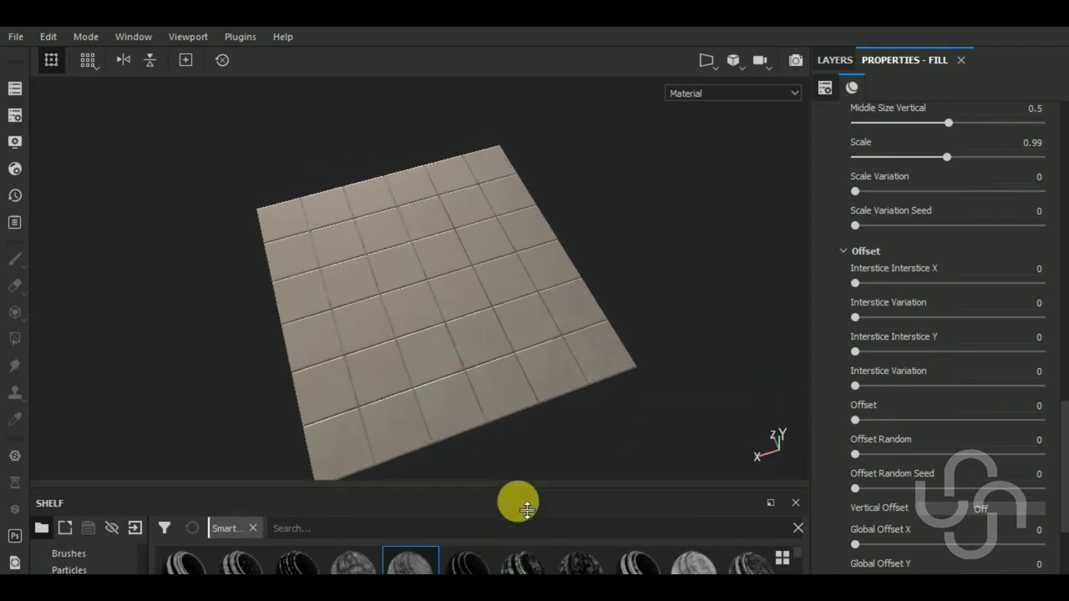
pyautogui.keyDown('alt'); pyautogui.moveTo(599, 429); pyautogui.dragTo(604, 436); pyautogui.keyUp('alt')
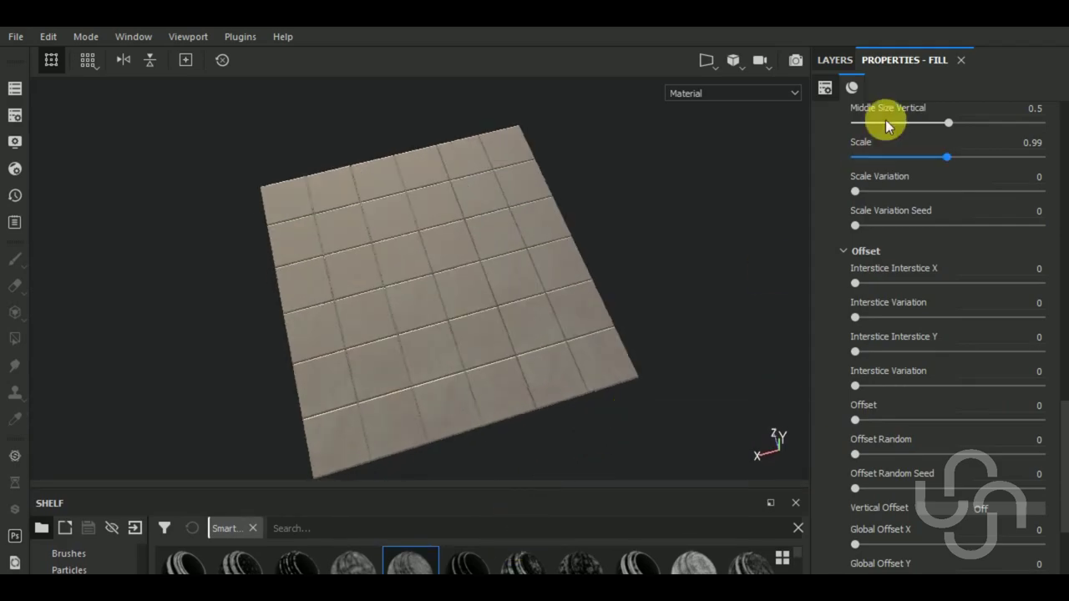
pyautogui.click(835, 60)
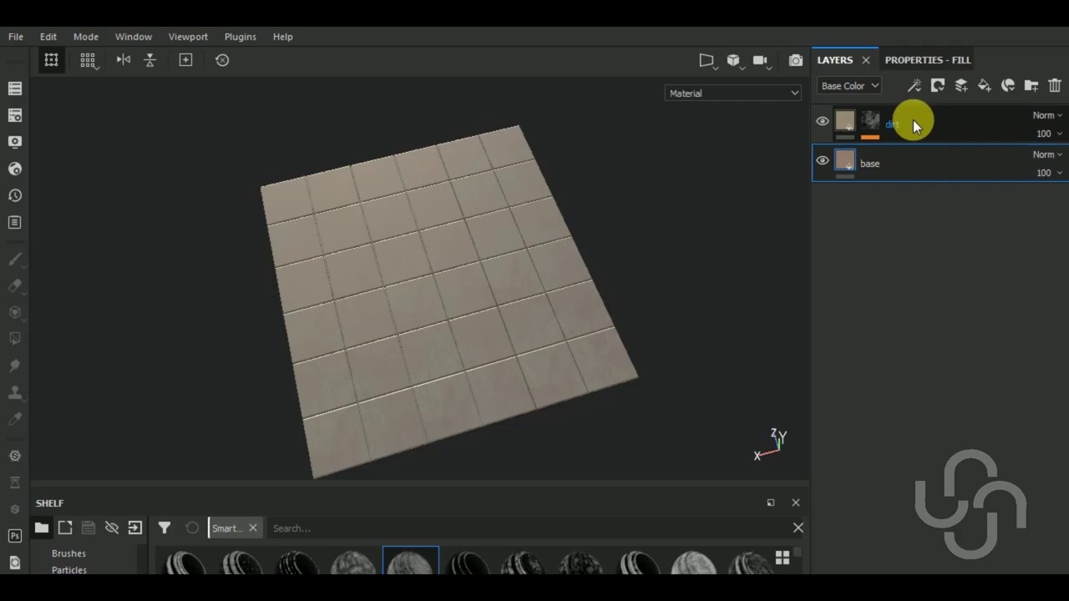
# Step: Add a new fill layer above dirt and give it a black mask
pyautogui.click(913, 119)
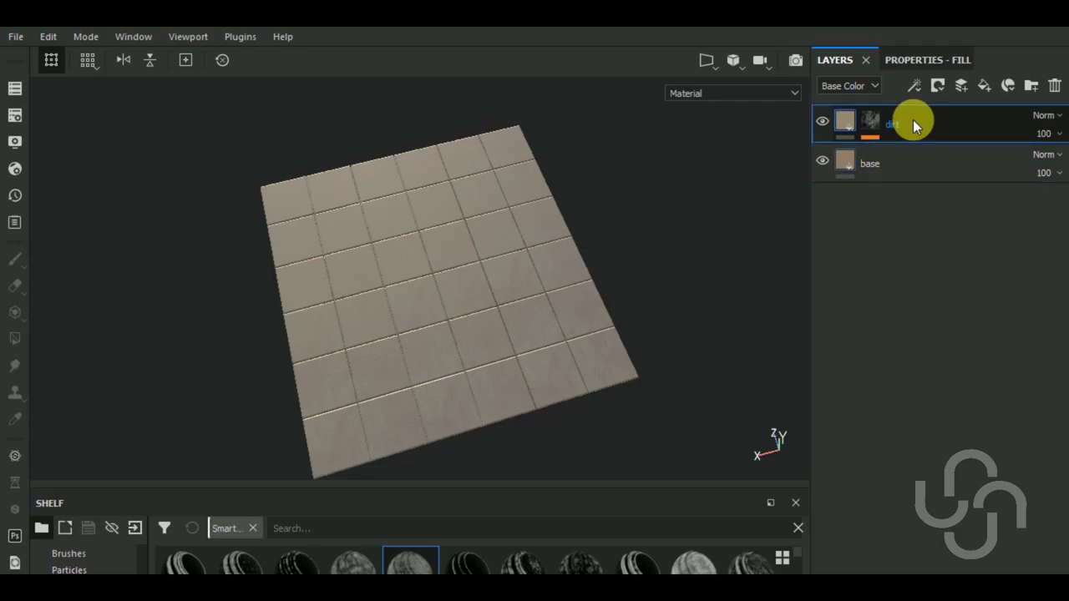
pyautogui.click(985, 85)
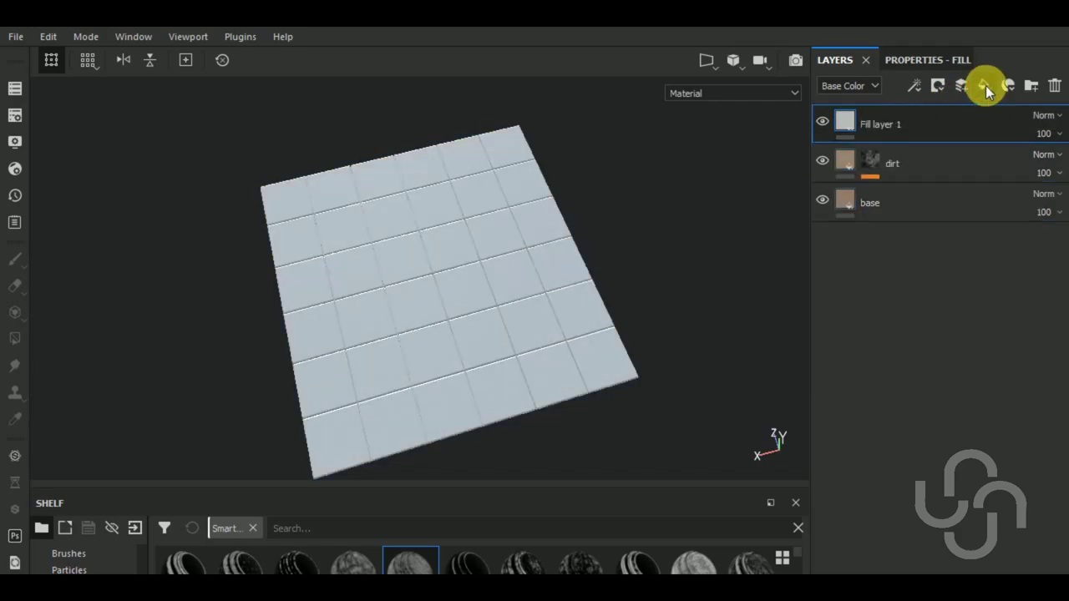
pyautogui.click(940, 85)
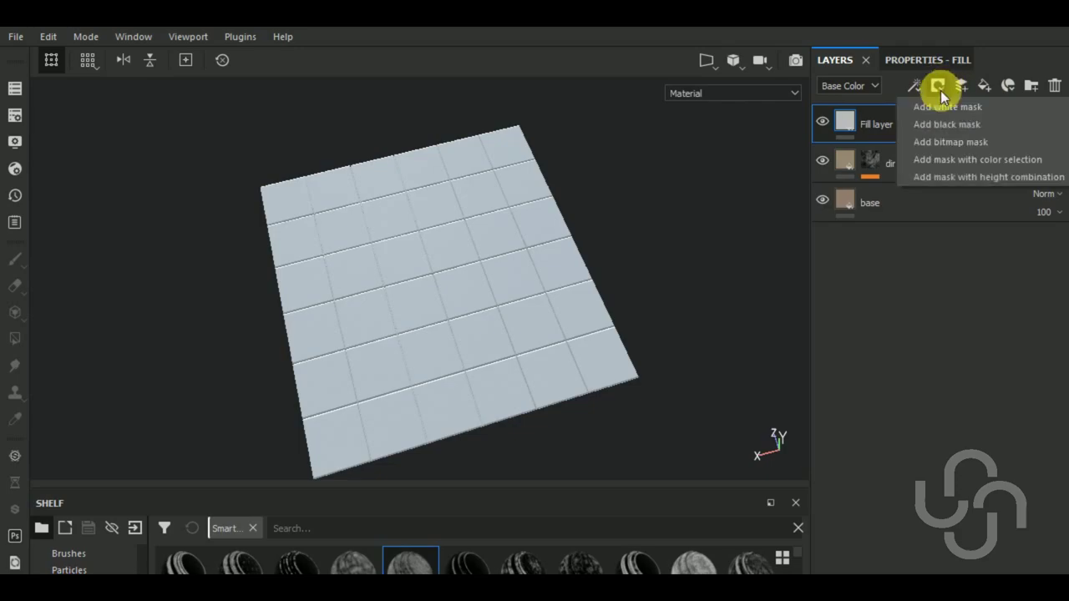
pyautogui.click(956, 121)
# Step: Leave only the height channel enabled on Fill layer 1, set to -0.4463
pyautogui.click(918, 60)
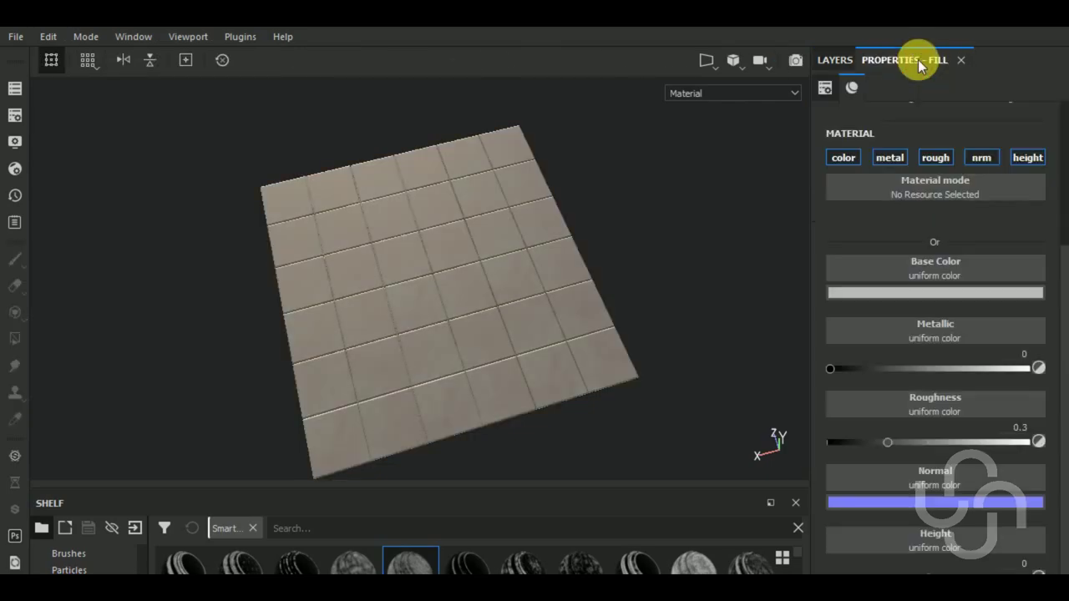
pyautogui.click(1026, 157)
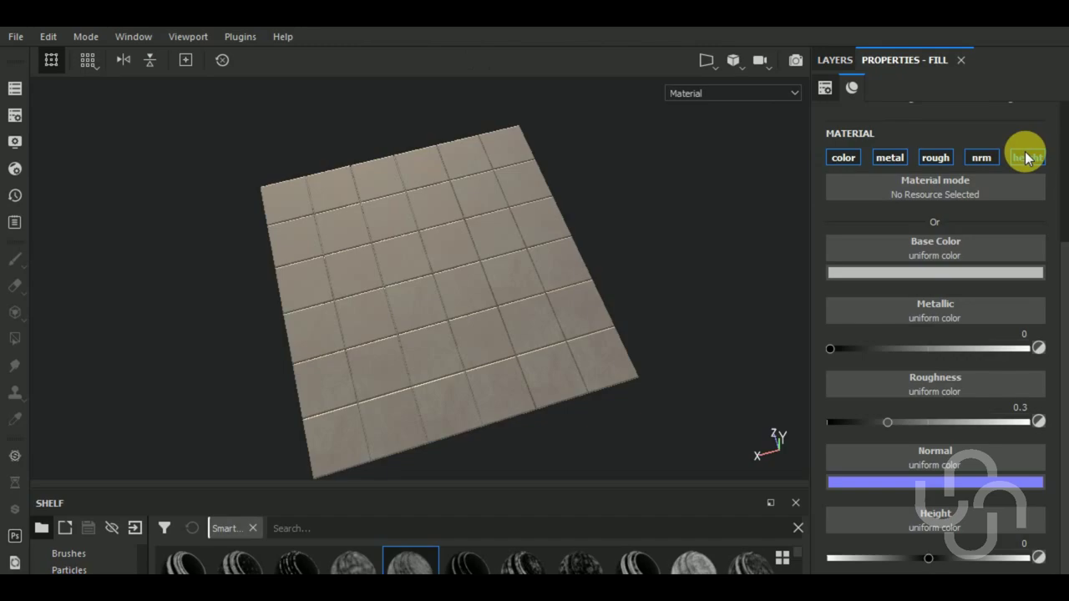
pyautogui.click(1027, 158)
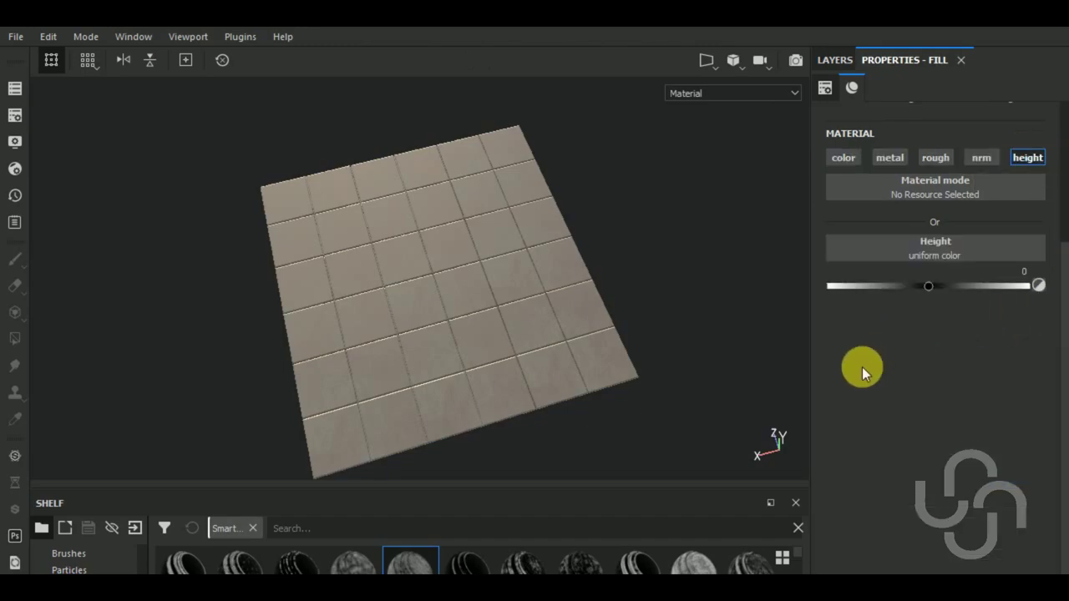
pyautogui.moveTo(931, 291); pyautogui.dragTo(883, 286)
# Step: Select Fill layer 1's mask and search 'flo' to load the Medieval Flower Bell brush alpha
pyautogui.click(835, 65)
pyautogui.click(888, 121)
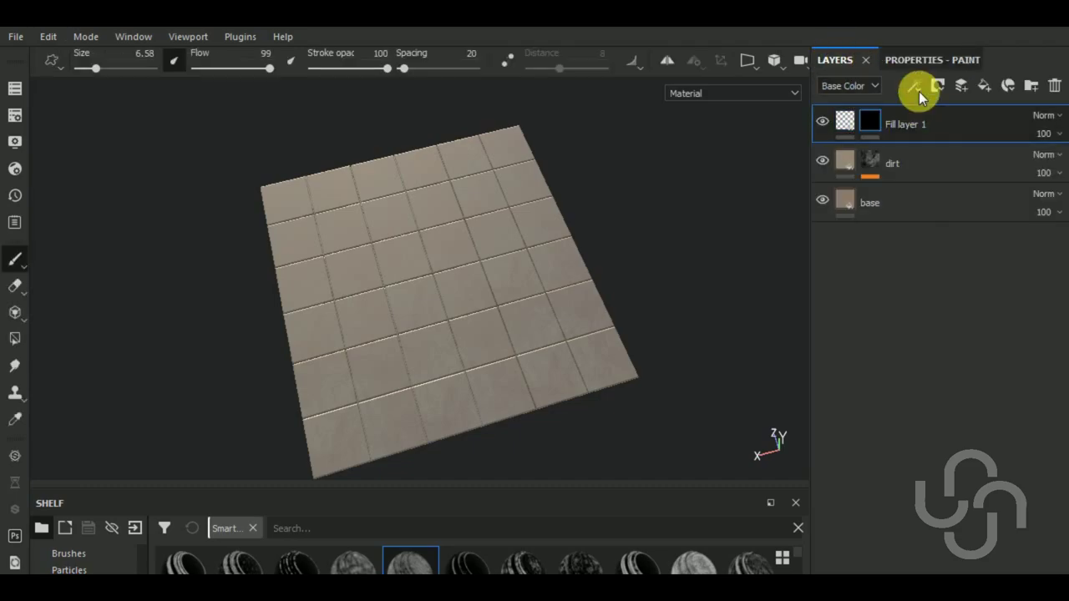
pyautogui.click(933, 65)
pyautogui.scroll(-4, 957, 359)
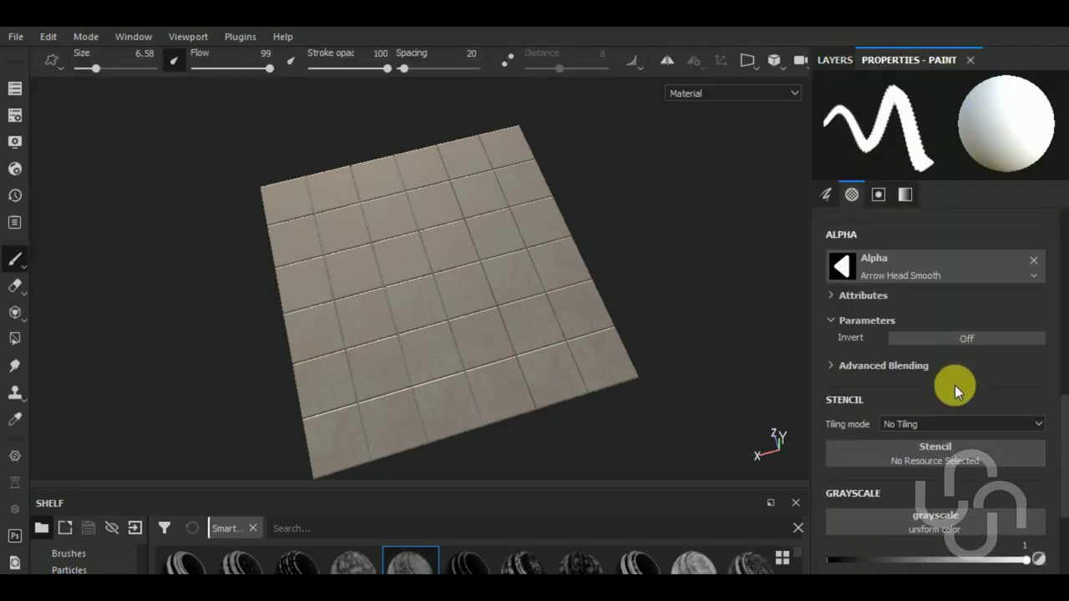
pyautogui.click(914, 261)
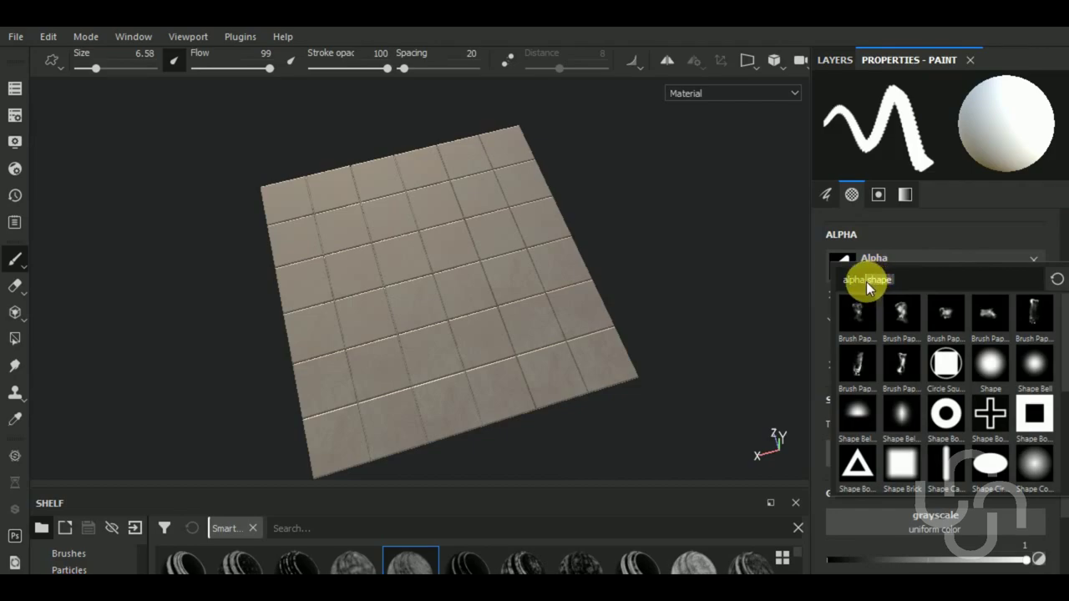
pyautogui.press('BackSpace')
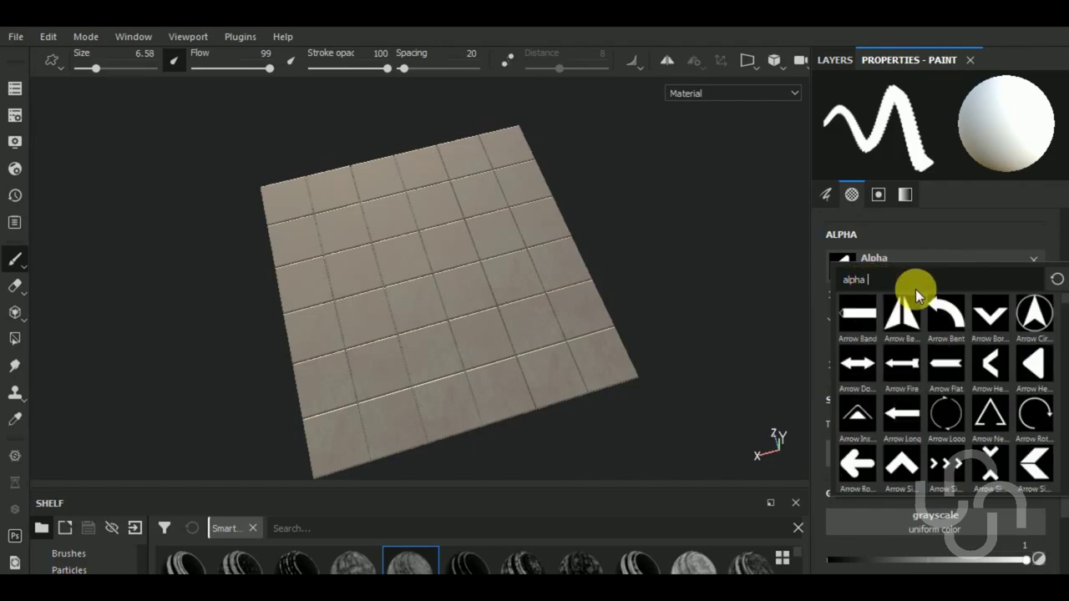
pyautogui.write('flo')
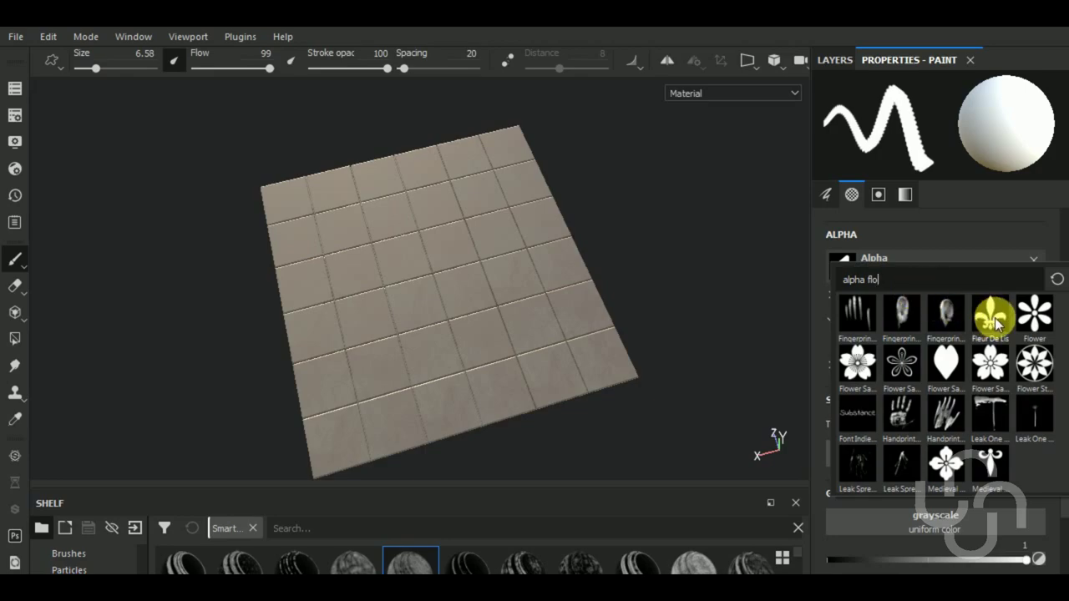
pyautogui.click(948, 464)
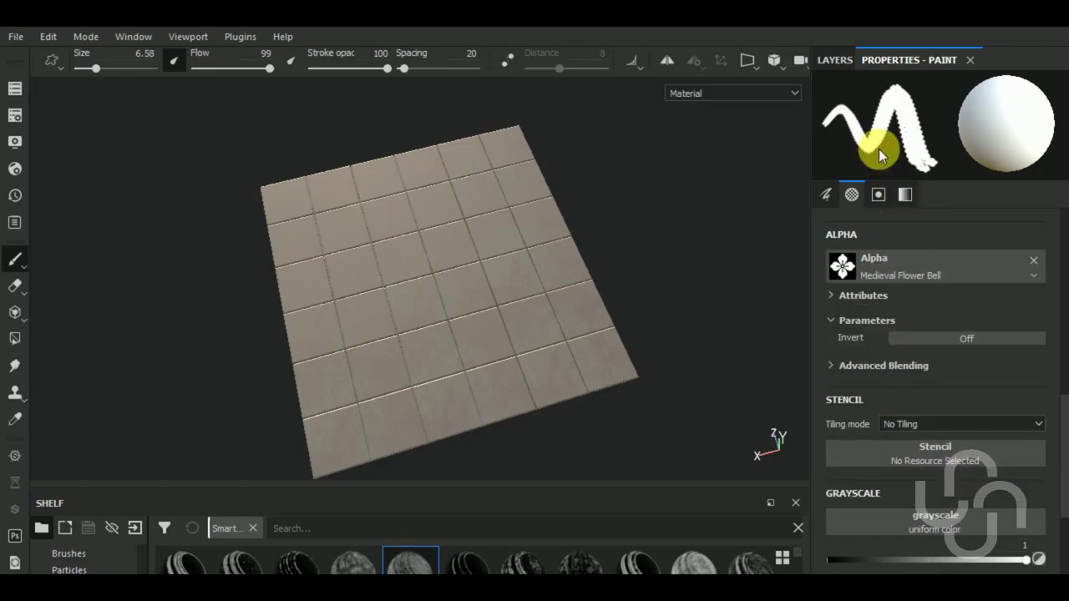
# Step: Select Fill layer 1's mask and view the tile plane straight from above
pyautogui.click(837, 60)
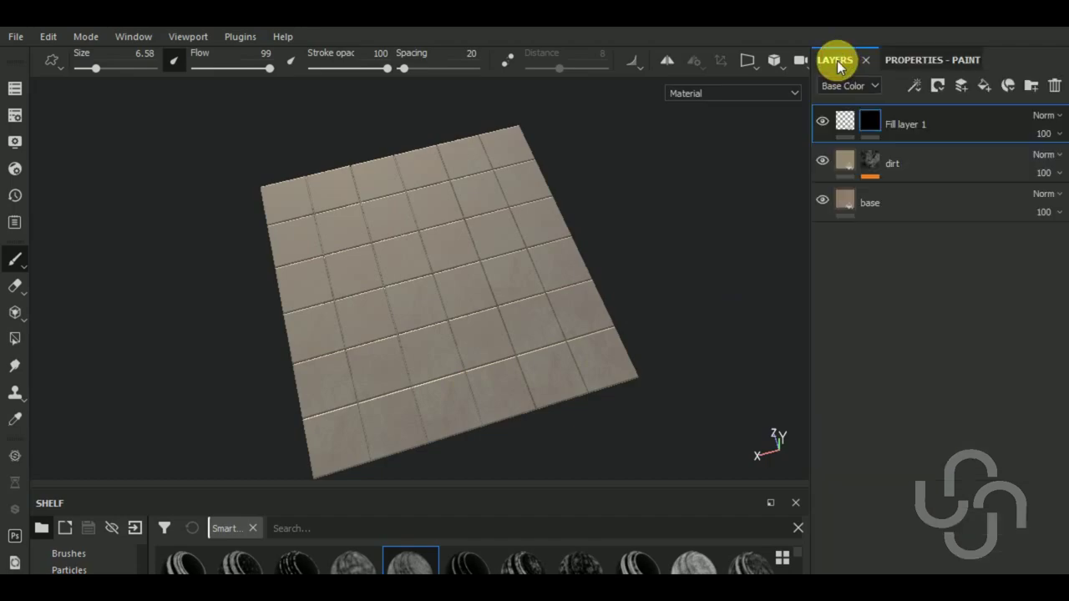
pyautogui.click(844, 118)
pyautogui.click(909, 63)
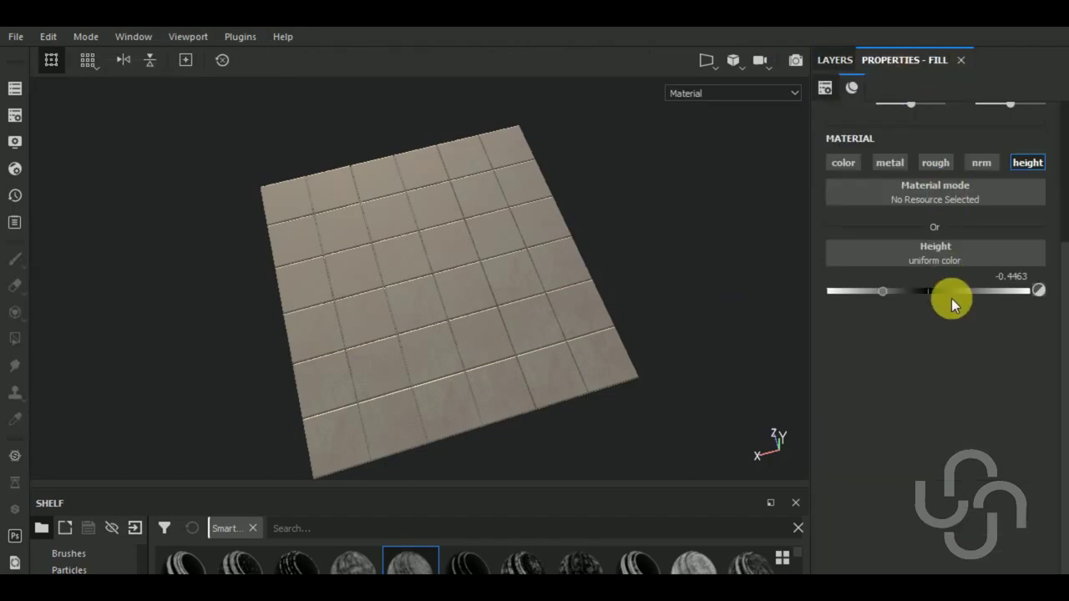
pyautogui.click(838, 60)
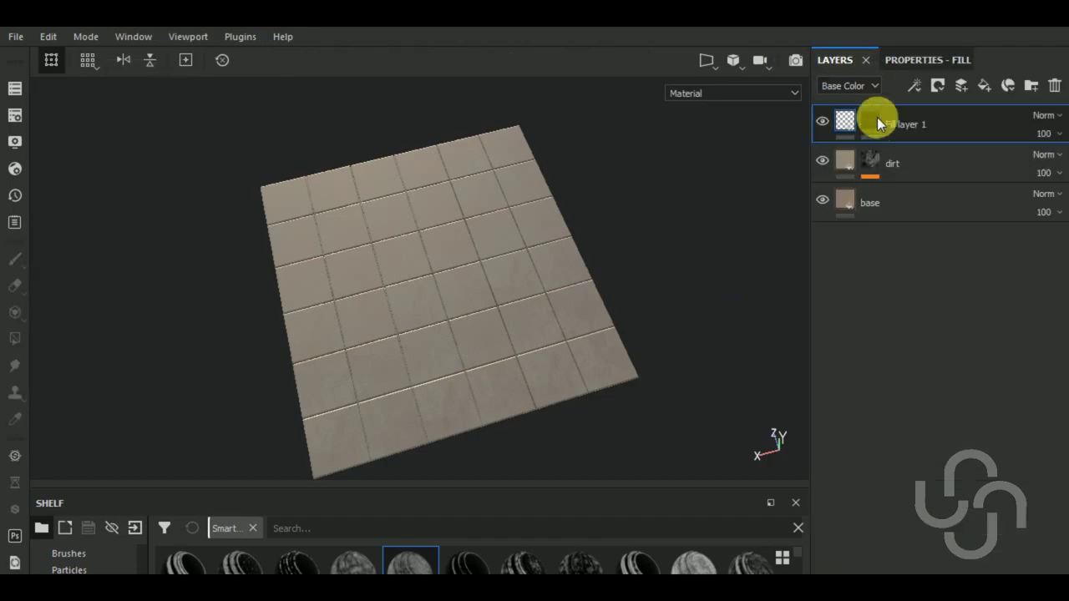
pyautogui.click(869, 121)
pyautogui.keyDown('alt'); pyautogui.keyDown('shift'); pyautogui.moveTo(713, 305); pyautogui.dragTo(663, 372); pyautogui.keyUp('shift'); pyautogui.keyUp('alt')
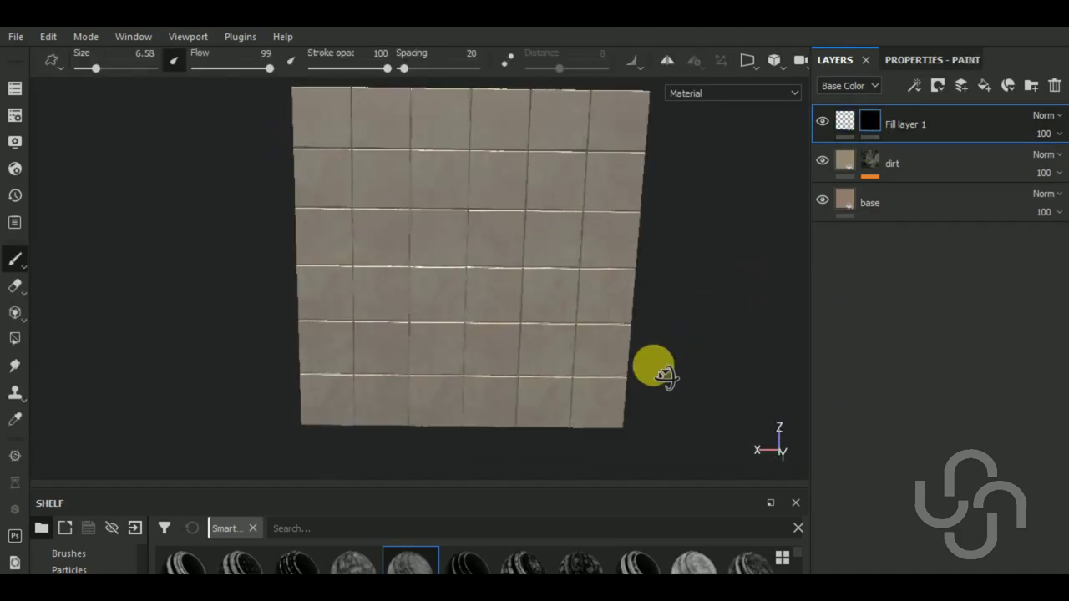
pyautogui.scroll(2, 355, 400)
pyautogui.scroll(1, 355, 399)
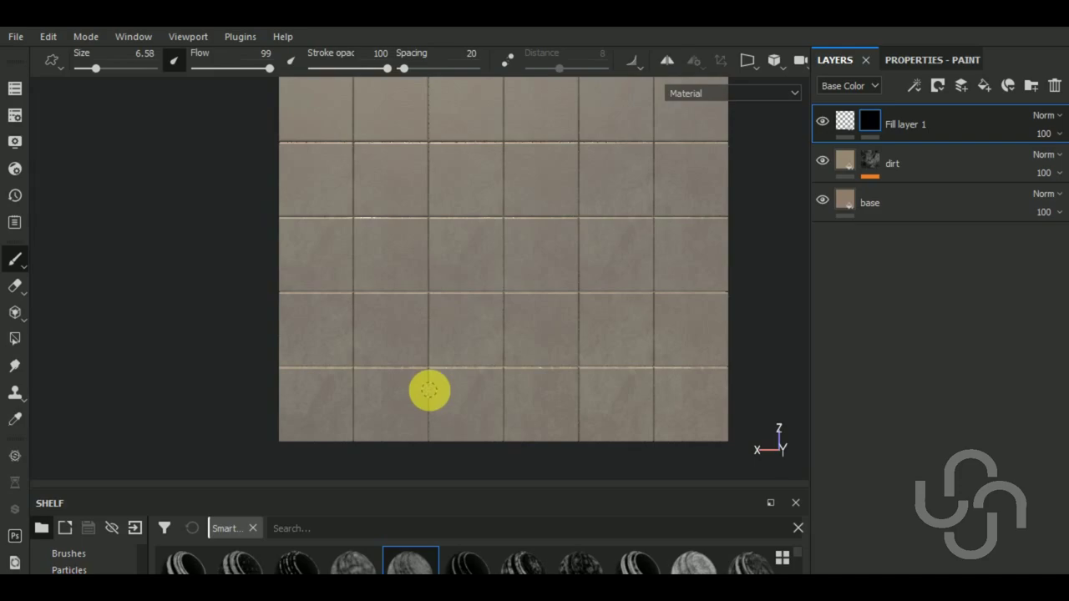
pyautogui.moveTo(456, 387)
pyautogui.keyDown('shift'); pyautogui.mouseDown(button='right')
pyautogui.moveTo(436, 410)
pyautogui.moveTo(390, 405)
pyautogui.mouseUp(button='right'); pyautogui.keyUp('shift')
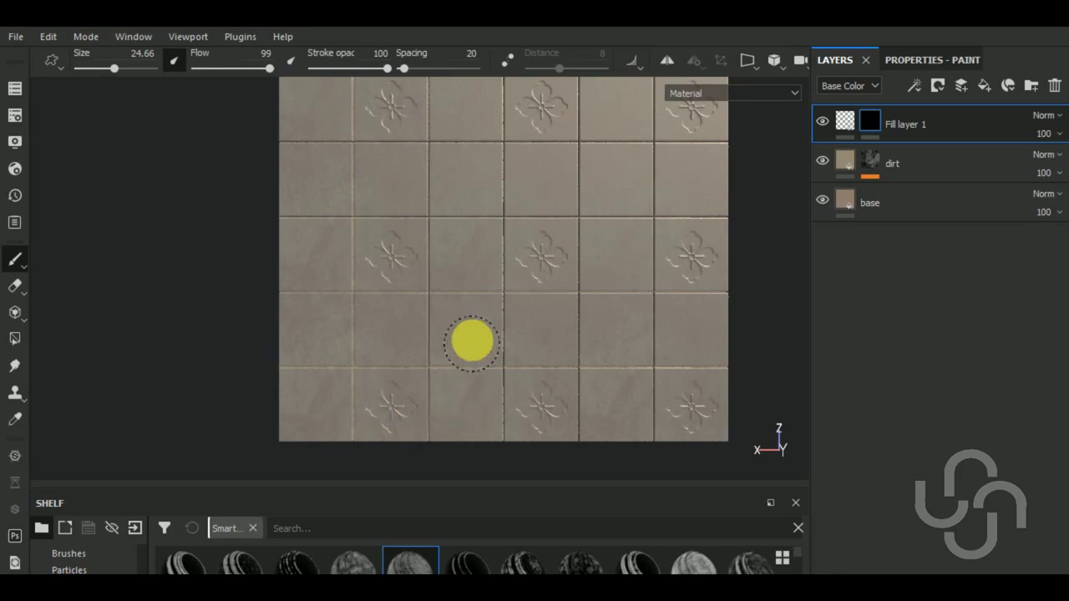
# Step: Stamp the flower alpha onto the tiles one click per tile
pyautogui.click(470, 335)
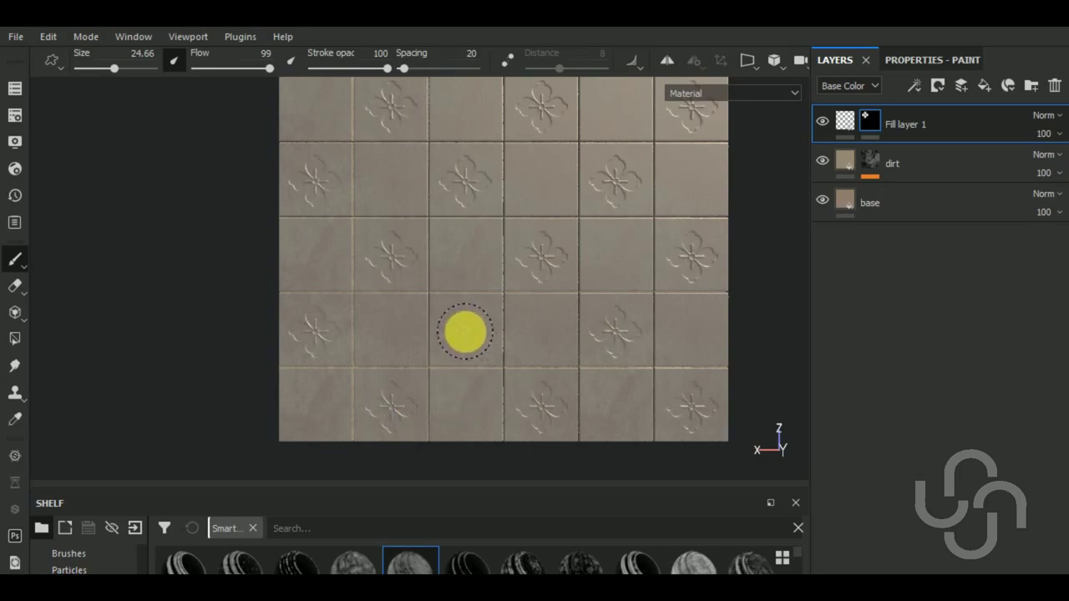
pyautogui.click(466, 404)
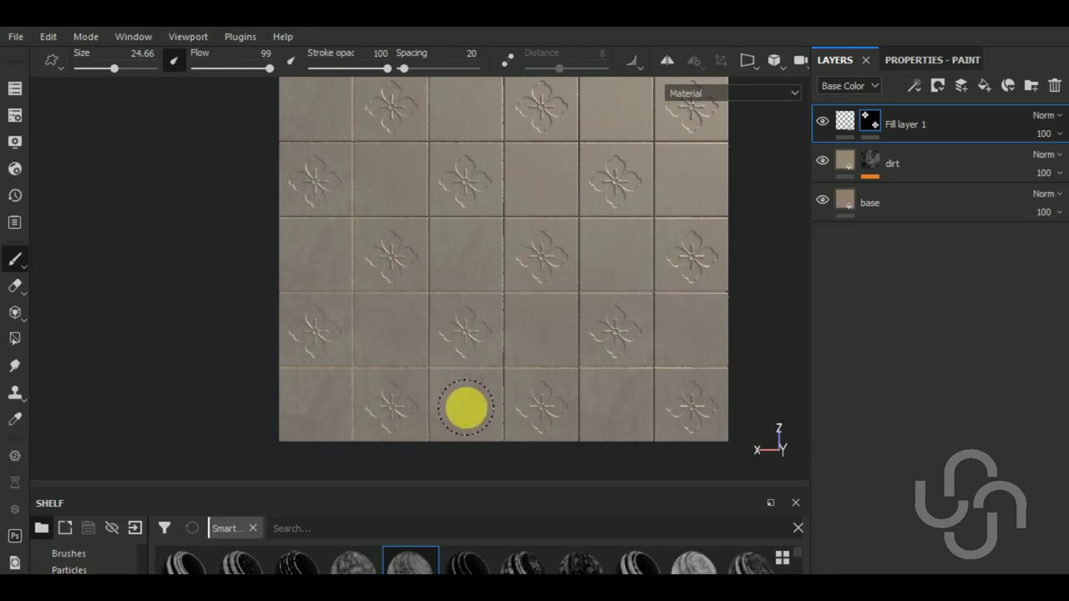
pyautogui.click(542, 332)
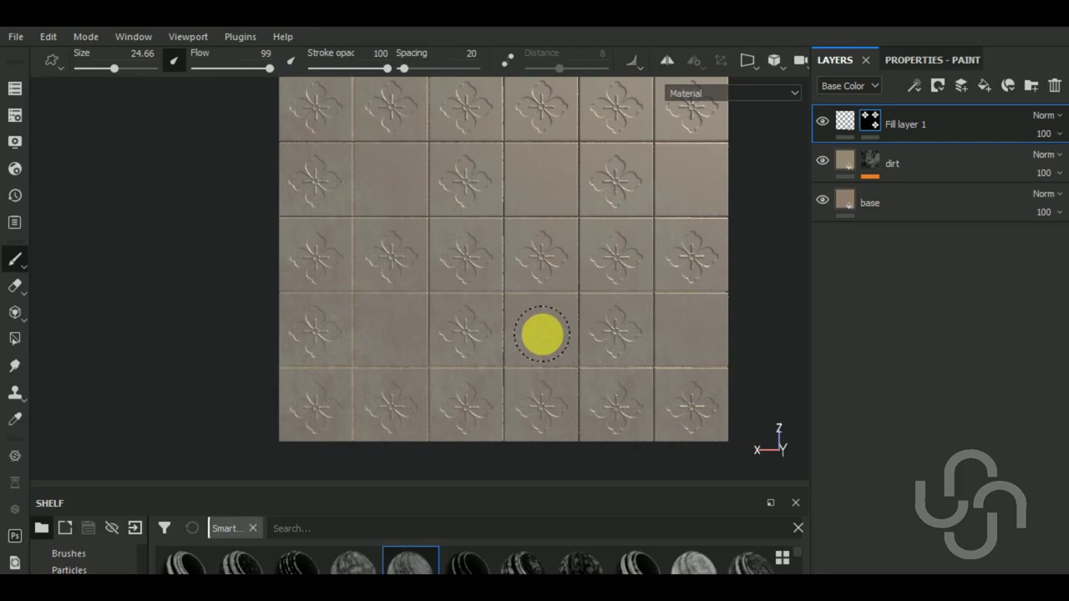
pyautogui.scroll(-1, 528, 340)
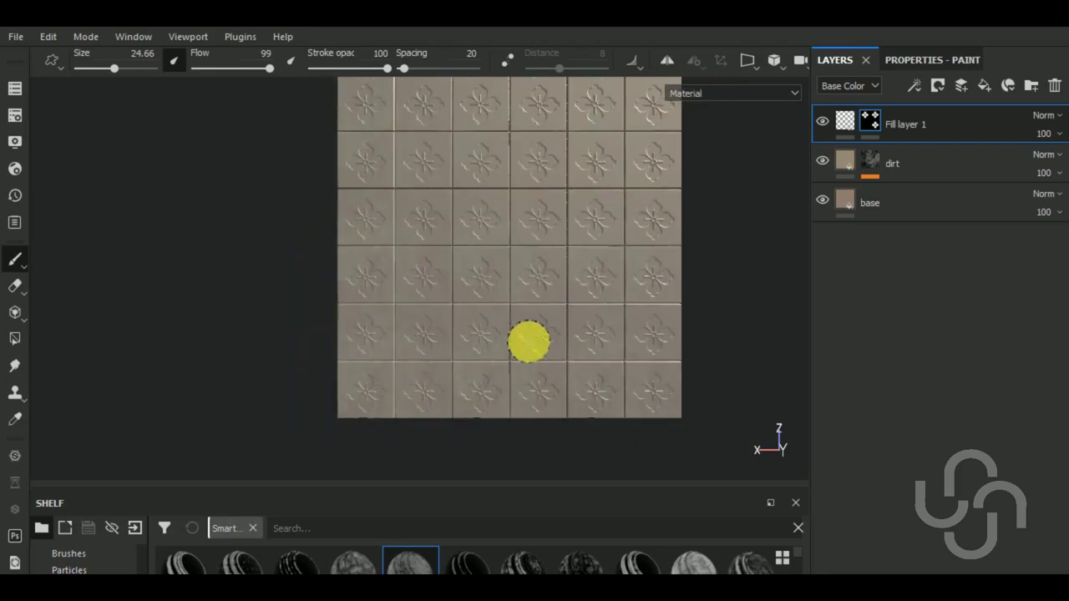
pyautogui.keyDown('alt'); pyautogui.moveTo(697, 382); pyautogui.dragTo(667, 281); pyautogui.keyUp('alt')
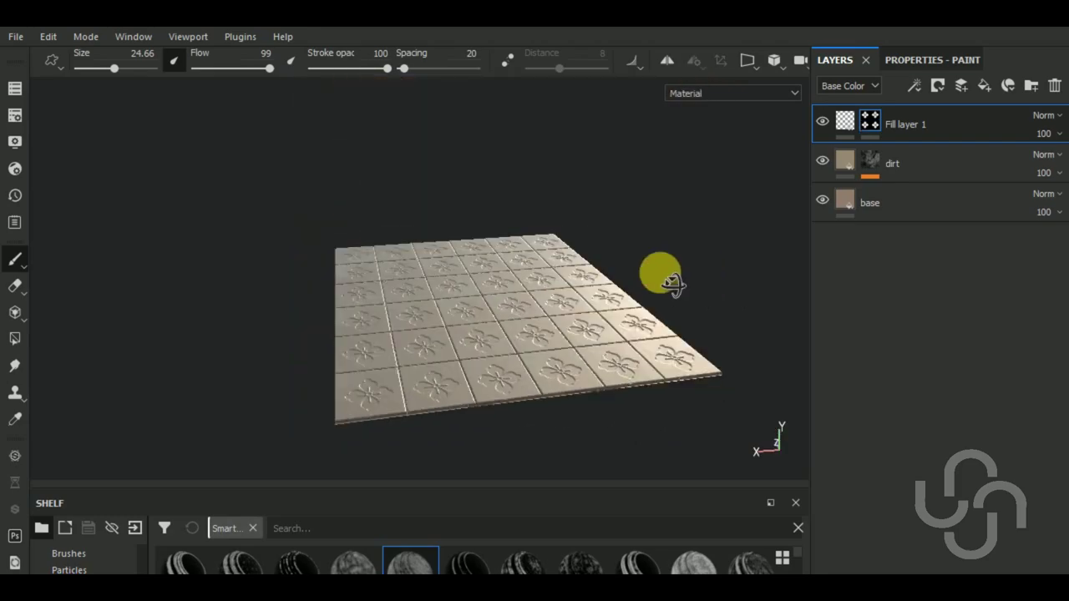
# Step: Raise Fill layer 1's height to 0.1157 so the flowers stand proud
pyautogui.click(844, 121)
pyautogui.click(919, 60)
pyautogui.moveTo(883, 292); pyautogui.dragTo(898, 289)
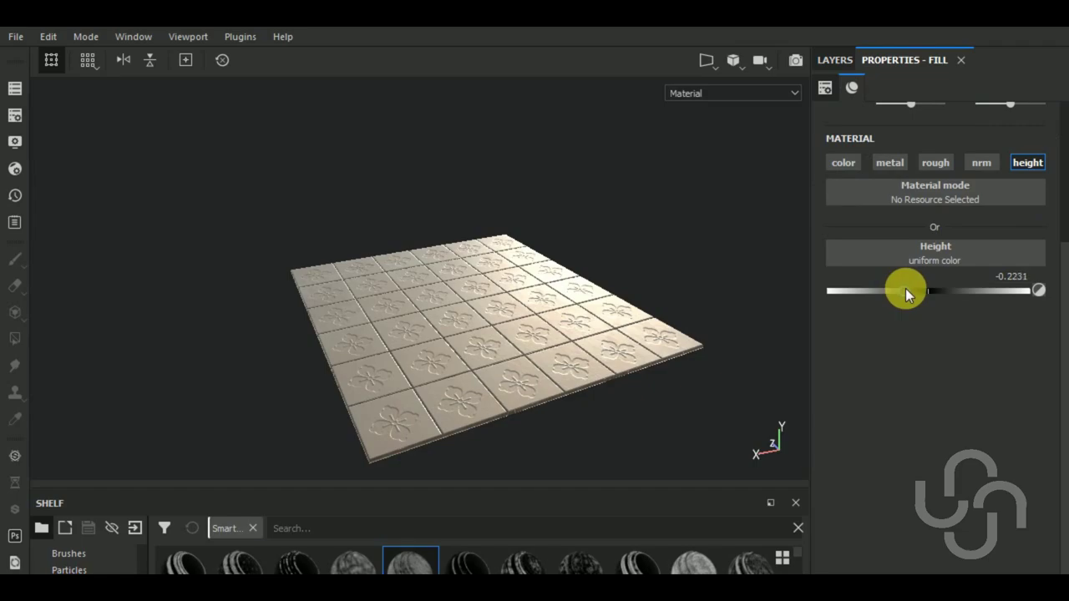
pyautogui.scroll(2, 538, 402)
pyautogui.scroll(2, 614, 376)
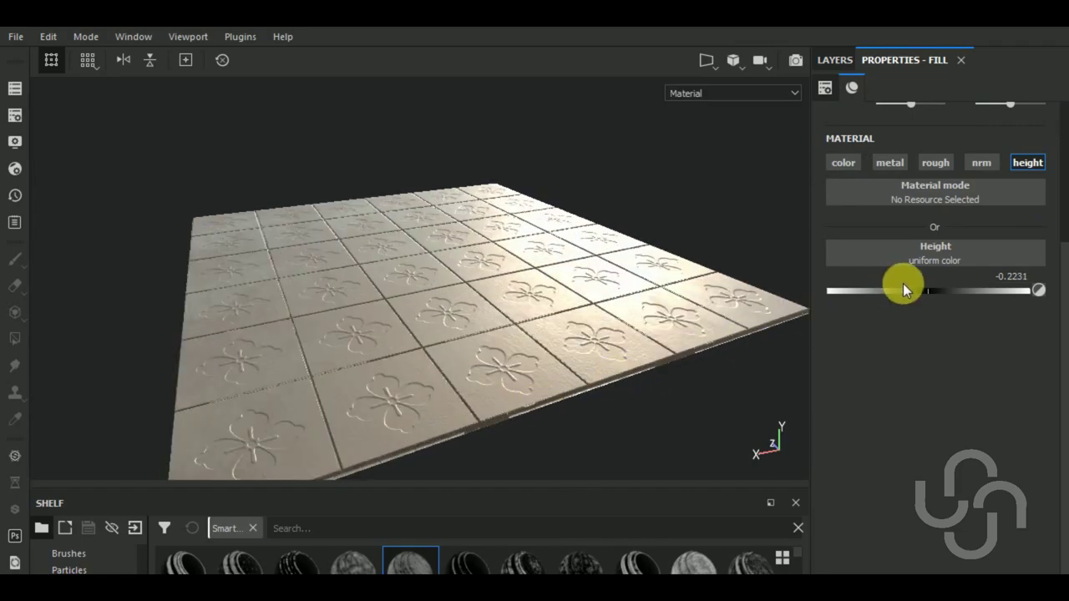
pyautogui.moveTo(909, 290); pyautogui.dragTo(939, 290)
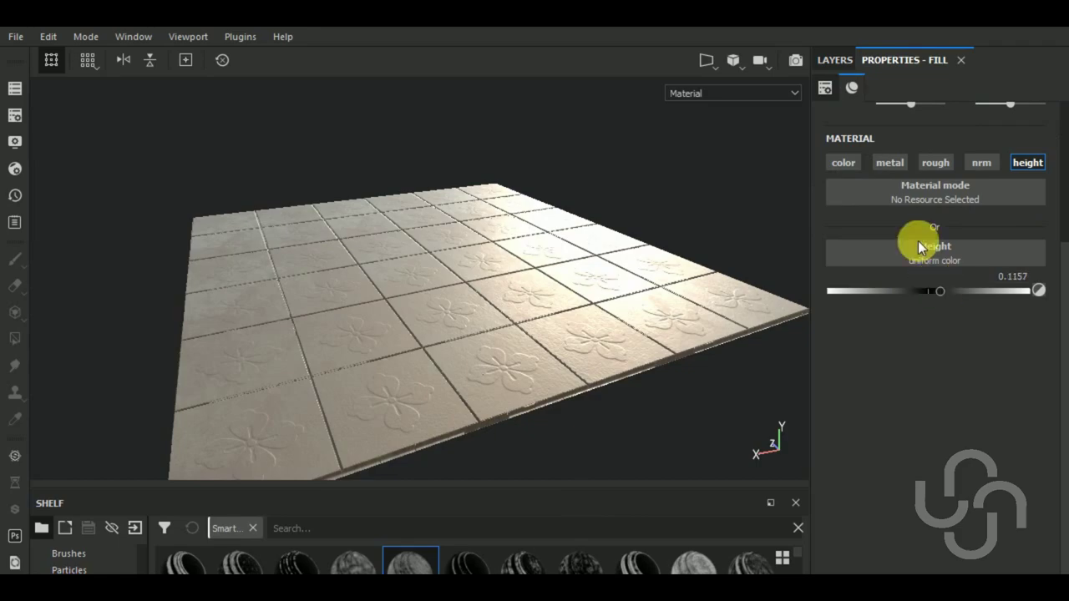
# Step: Enable the colour channel and give the flowers a pale cream base colour sampled from the tiles
pyautogui.click(847, 167)
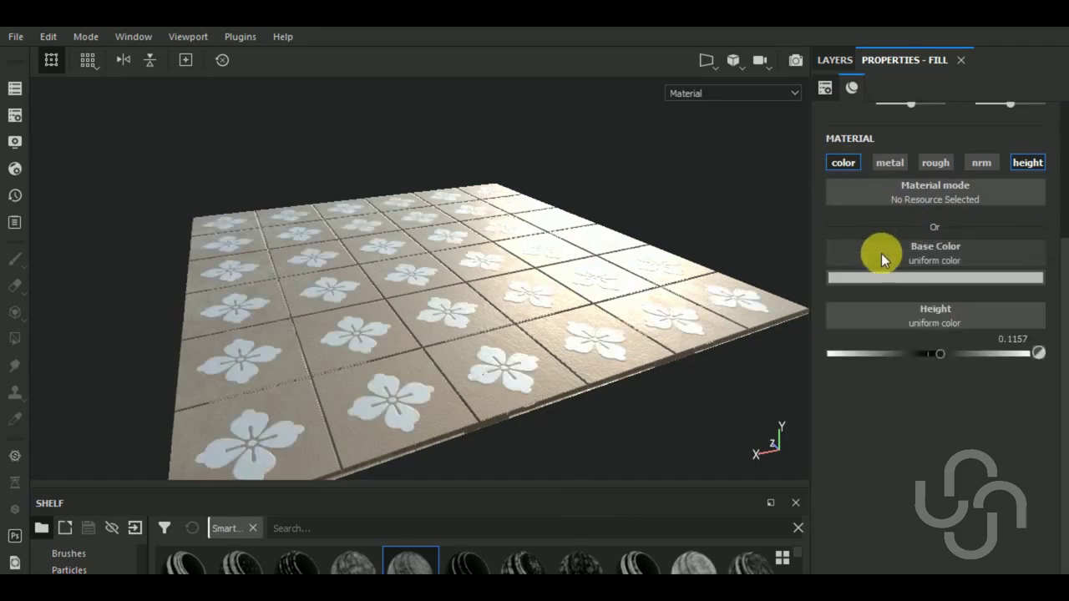
pyautogui.click(888, 279)
pyautogui.moveTo(889, 356)
pyautogui.mouseDown()
pyautogui.moveTo(890, 381)
pyautogui.moveTo(818, 430)
pyautogui.moveTo(803, 458)
pyautogui.mouseUp()
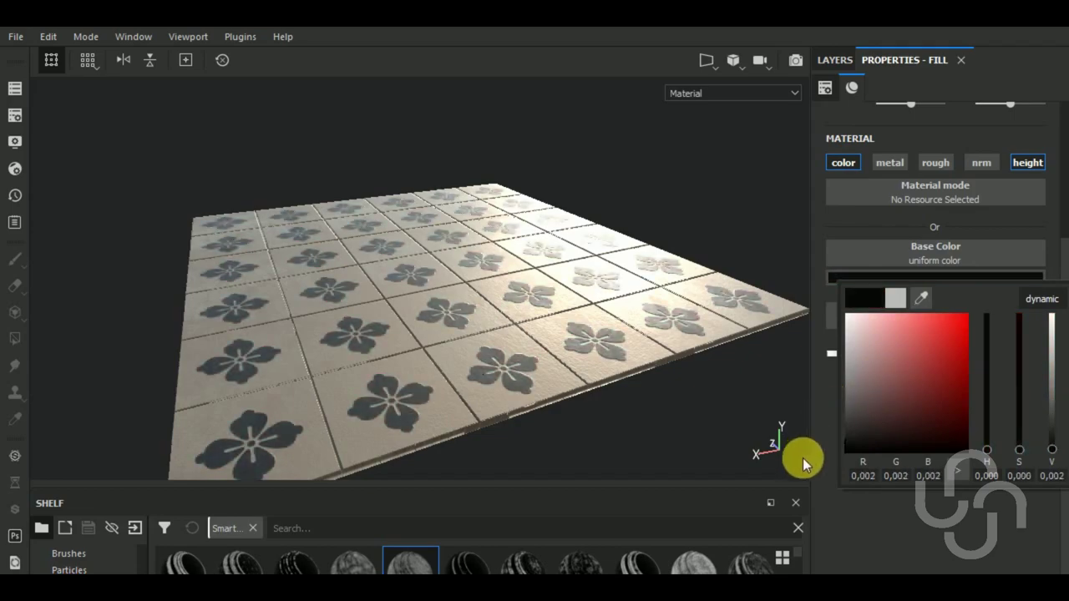
pyautogui.moveTo(806, 420); pyautogui.dragTo(819, 315)
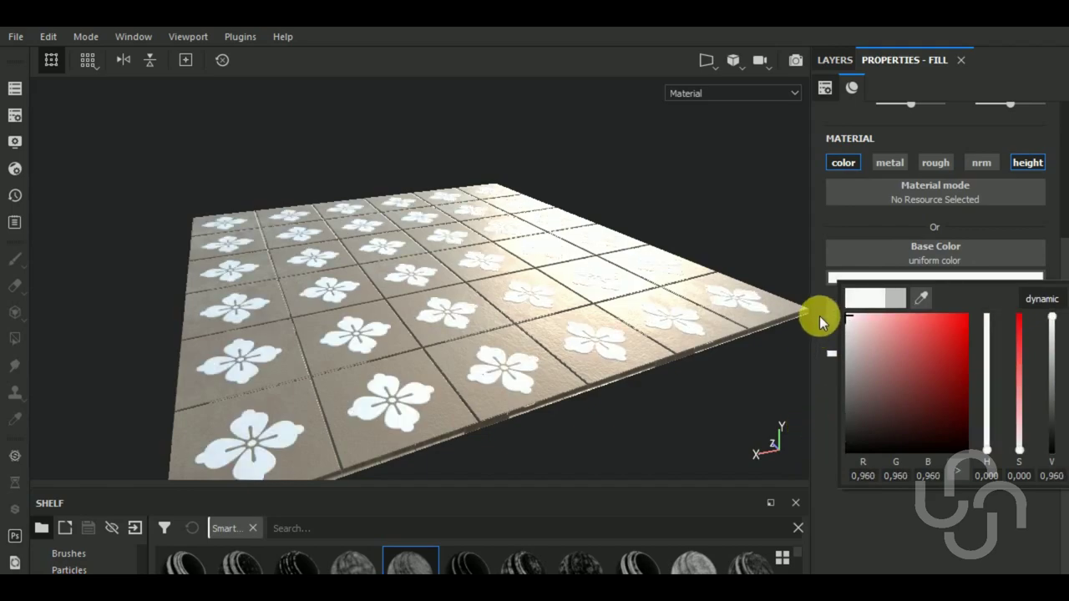
pyautogui.click(921, 298)
pyautogui.click(598, 370)
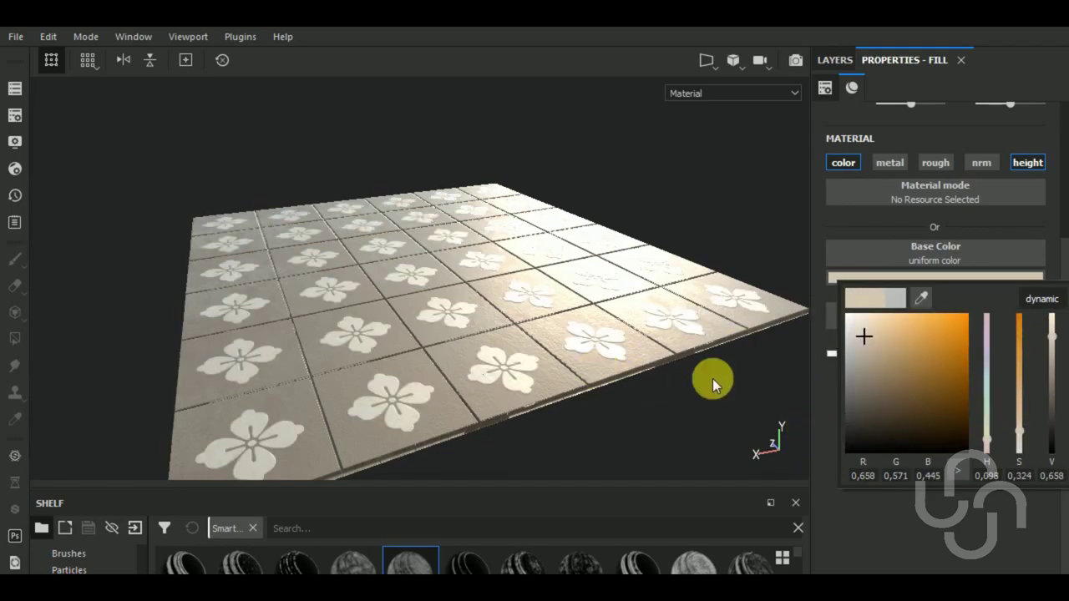
pyautogui.moveTo(866, 336)
pyautogui.mouseDown()
pyautogui.moveTo(893, 370)
pyautogui.moveTo(873, 385)
pyautogui.moveTo(910, 384)
pyautogui.moveTo(898, 372)
pyautogui.mouseUp()
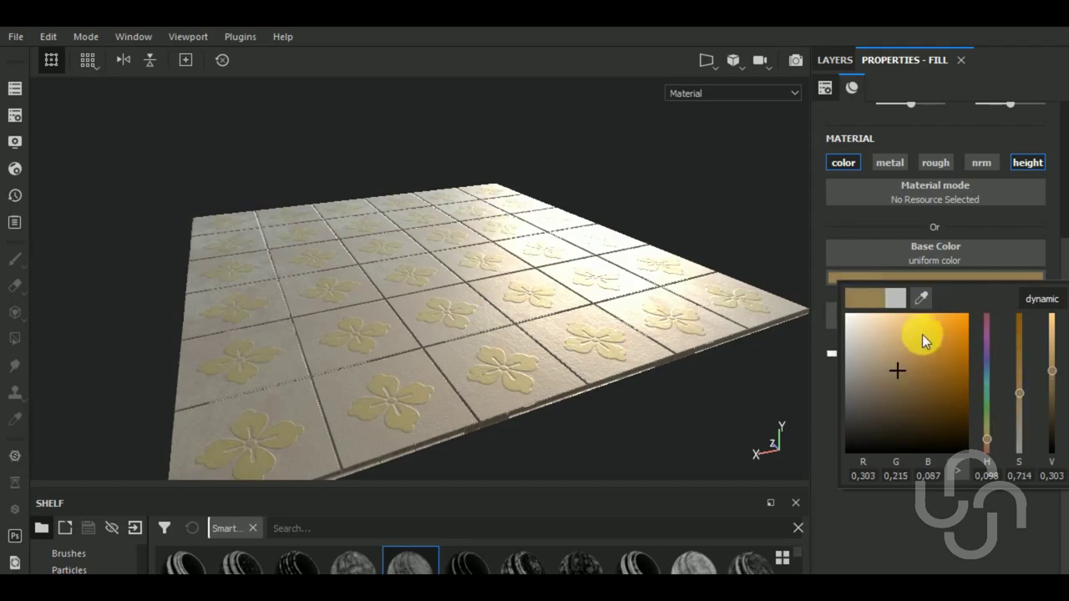
pyautogui.click(921, 301)
pyautogui.click(610, 367)
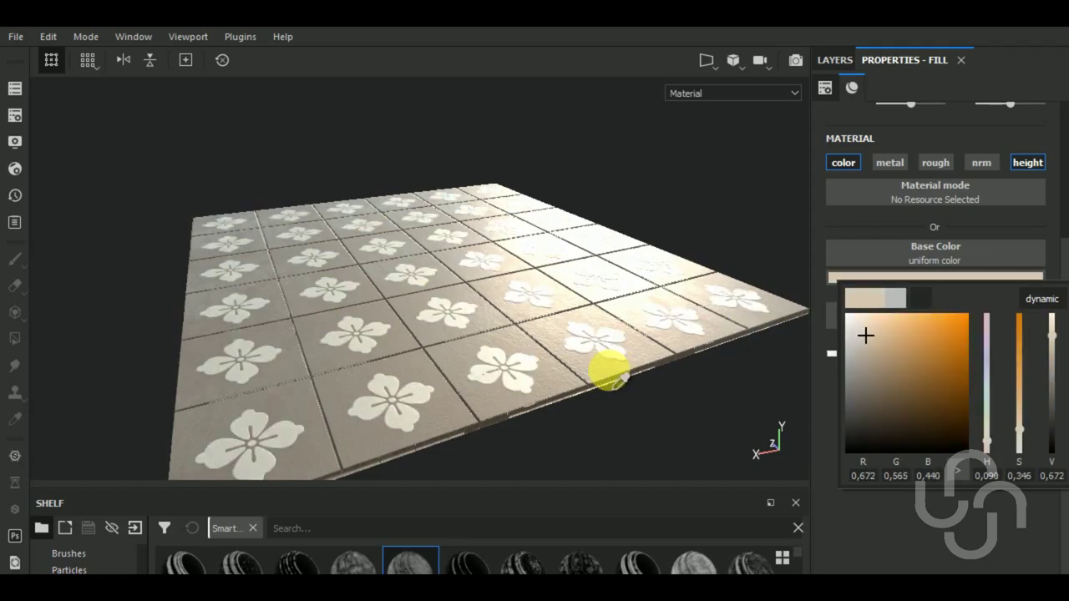
pyautogui.click(871, 355)
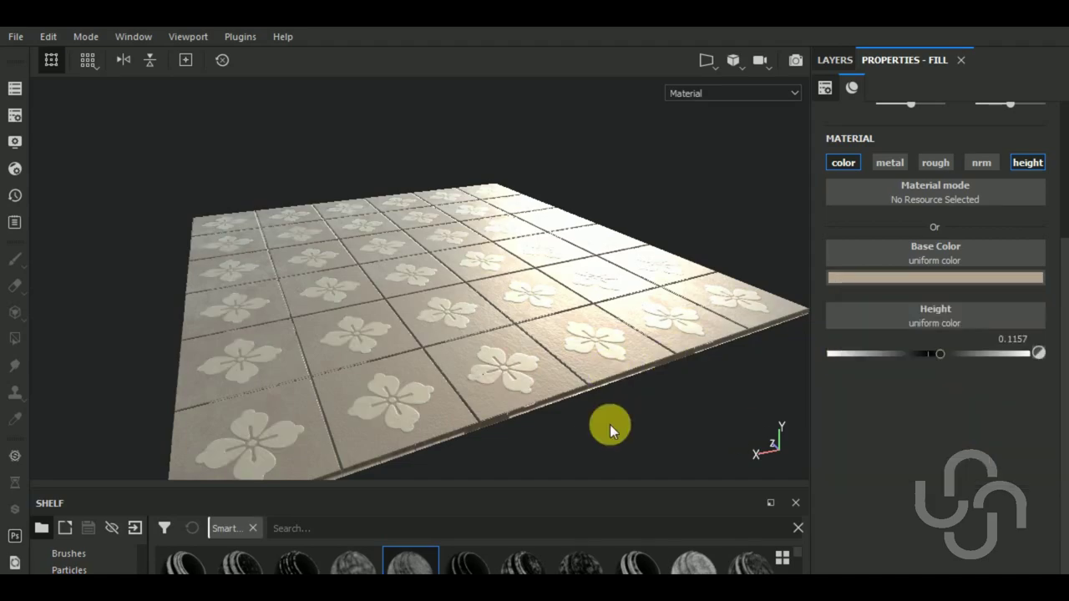
pyautogui.moveTo(611, 425)
pyautogui.keyDown('alt'); pyautogui.mouseDown()
pyautogui.moveTo(595, 480)
pyautogui.moveTo(582, 468)
pyautogui.mouseUp(); pyautogui.keyUp('alt')
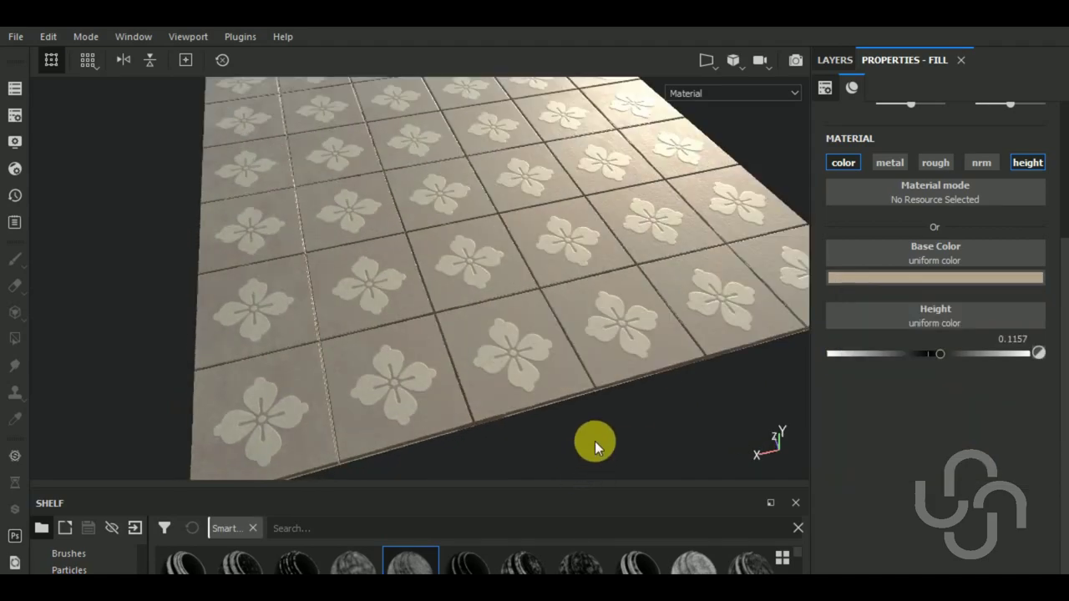
pyautogui.press('f')
pyautogui.keyDown('alt'); pyautogui.moveTo(651, 420); pyautogui.dragTo(654, 430, button='middle'); pyautogui.keyUp('alt')
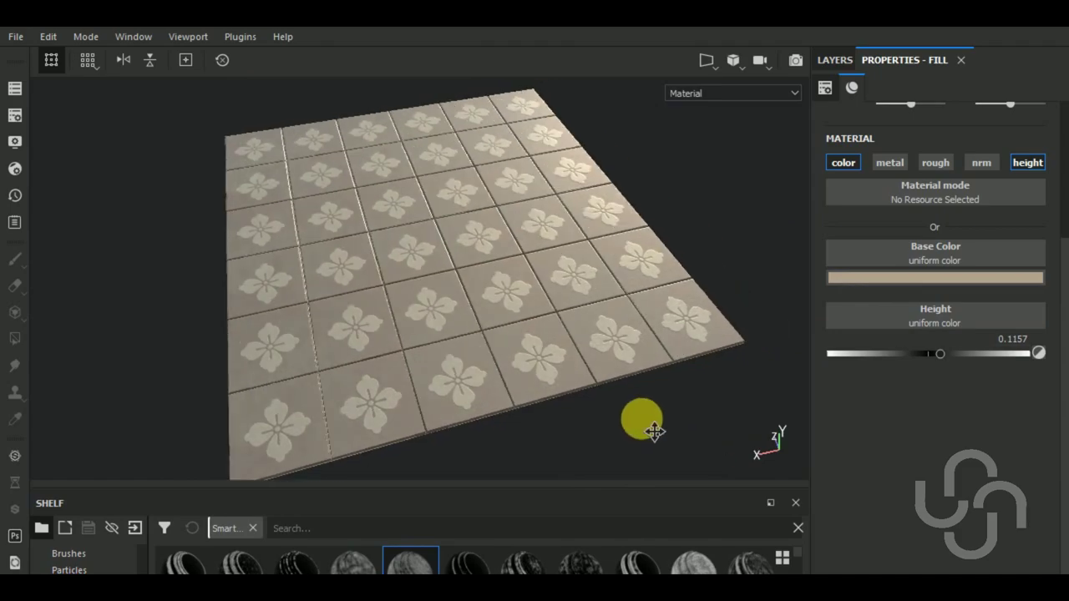
# Step: Rename Fill layer 1 to 'ornaments / Optional' and switch off its visibility
pyautogui.click(836, 60)
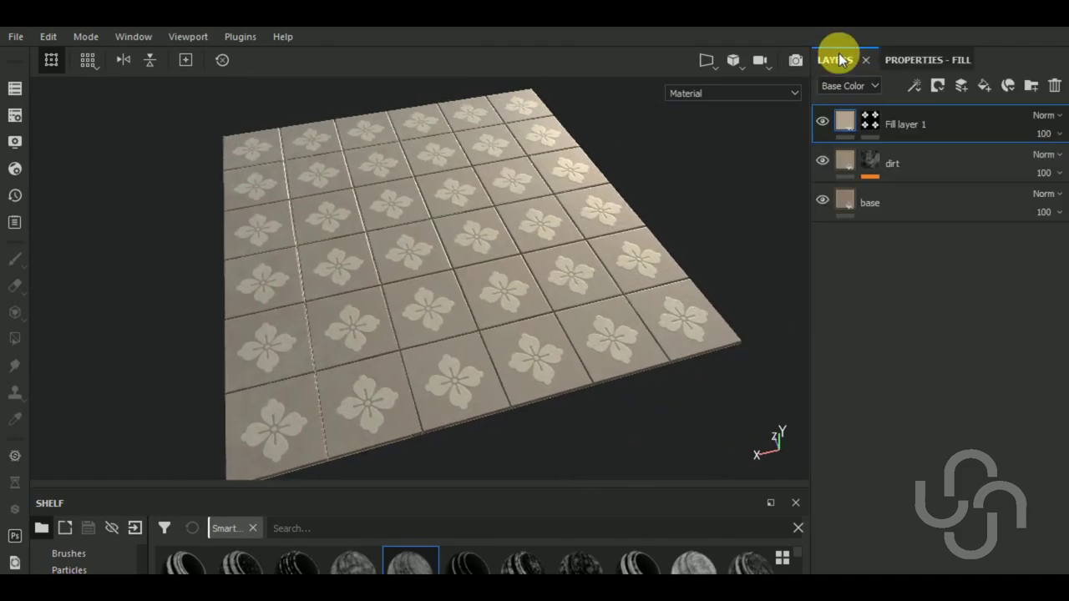
pyautogui.doubleClick(905, 125)
pyautogui.write('ornaments / O')
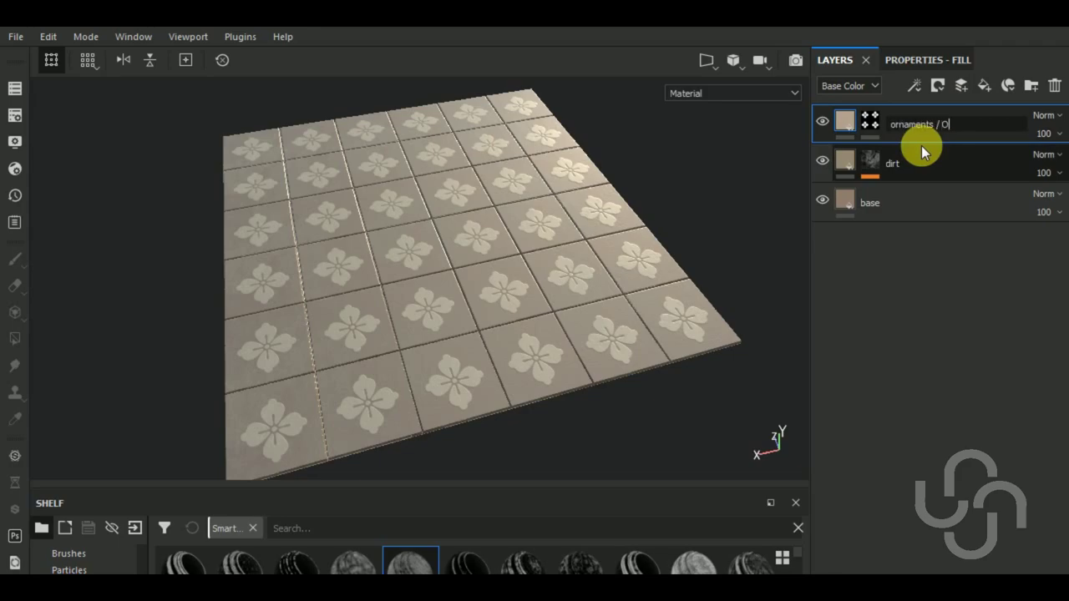
pyautogui.write('ptio')
pyautogui.write('nal')
pyautogui.click(911, 164)
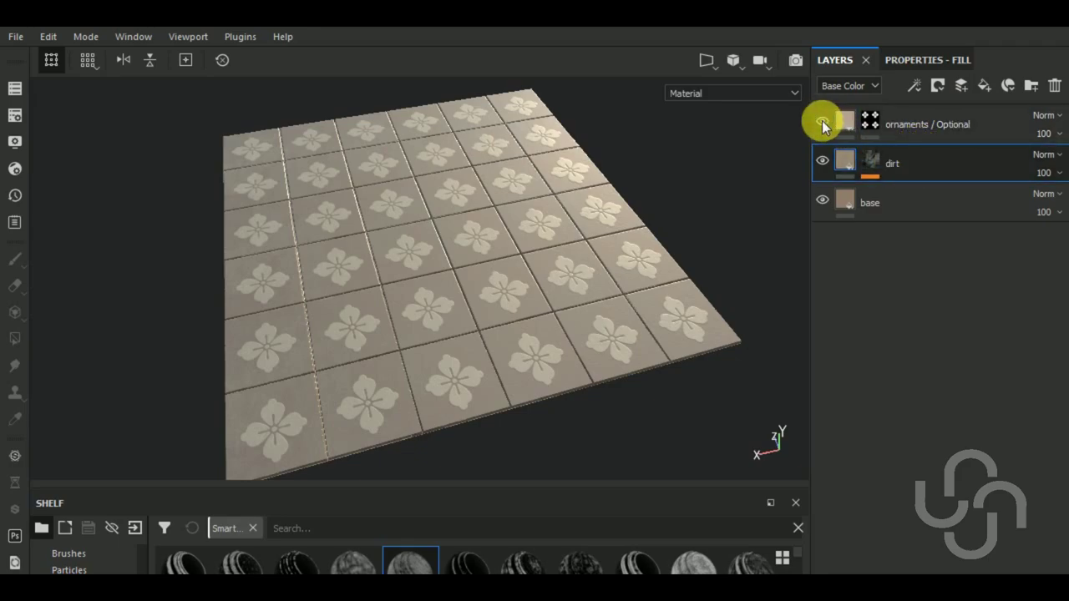
pyautogui.click(822, 123)
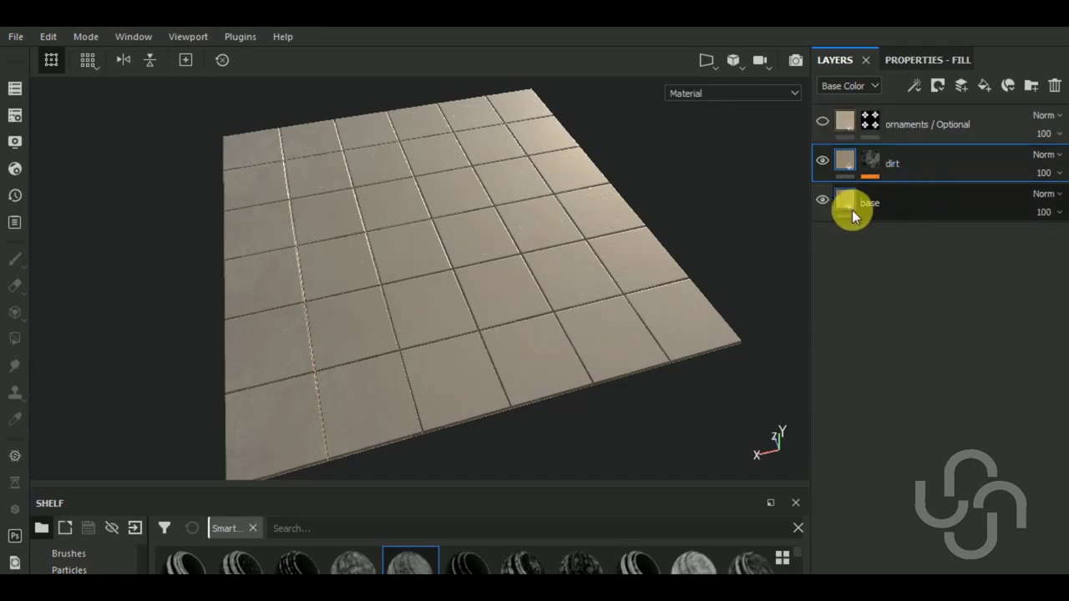
# Step: Duplicate the base layer and switch the copy's height source to Brick generator
pyautogui.rightClick(896, 209)
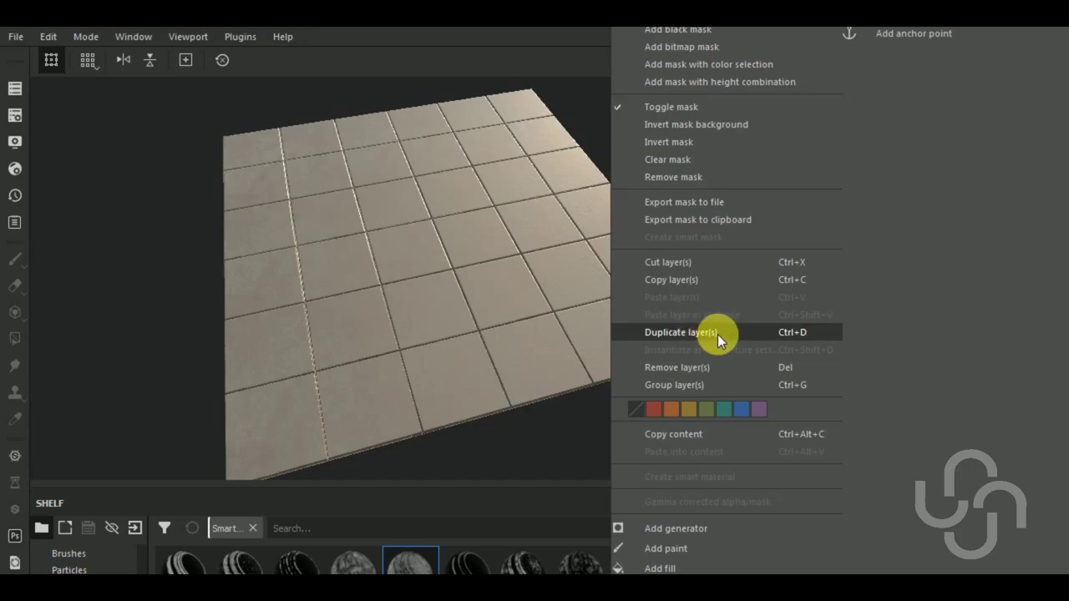
pyautogui.click(717, 333)
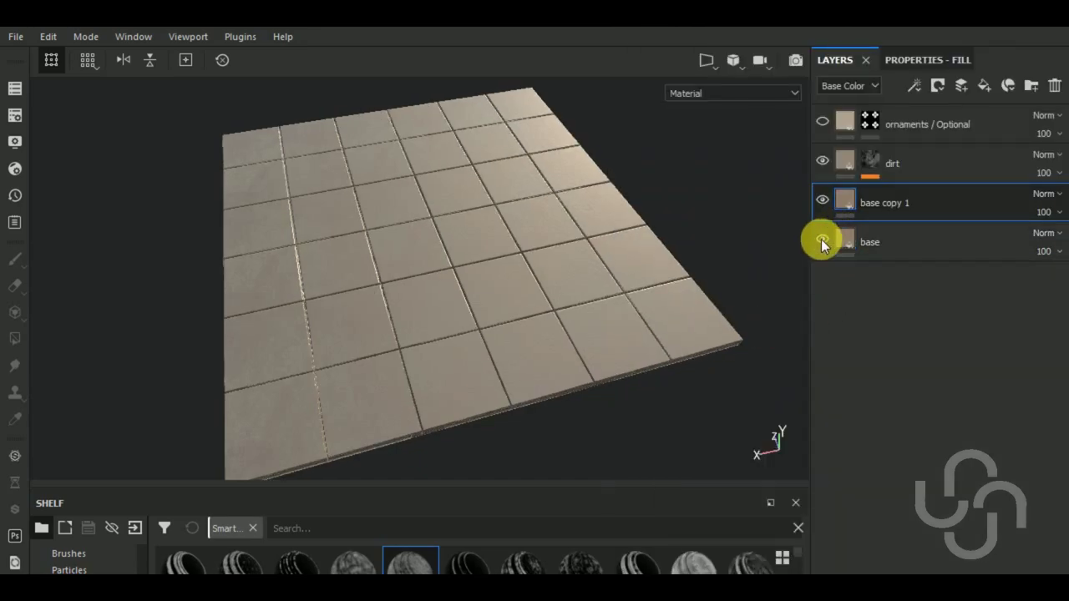
pyautogui.click(919, 60)
pyautogui.scroll(-2, 938, 426)
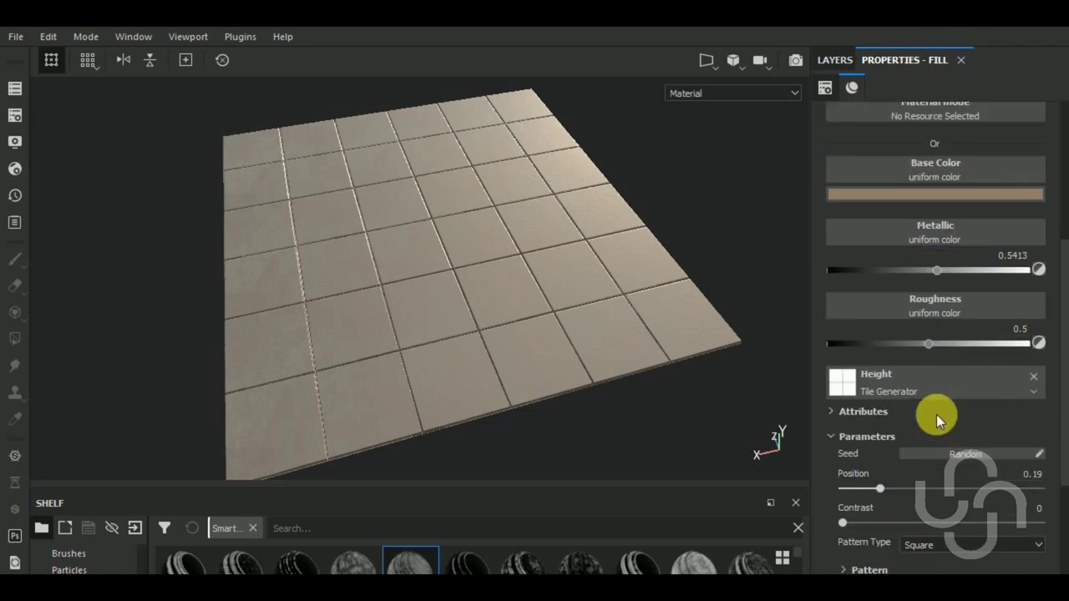
pyautogui.click(946, 385)
pyautogui.moveTo(987, 461)
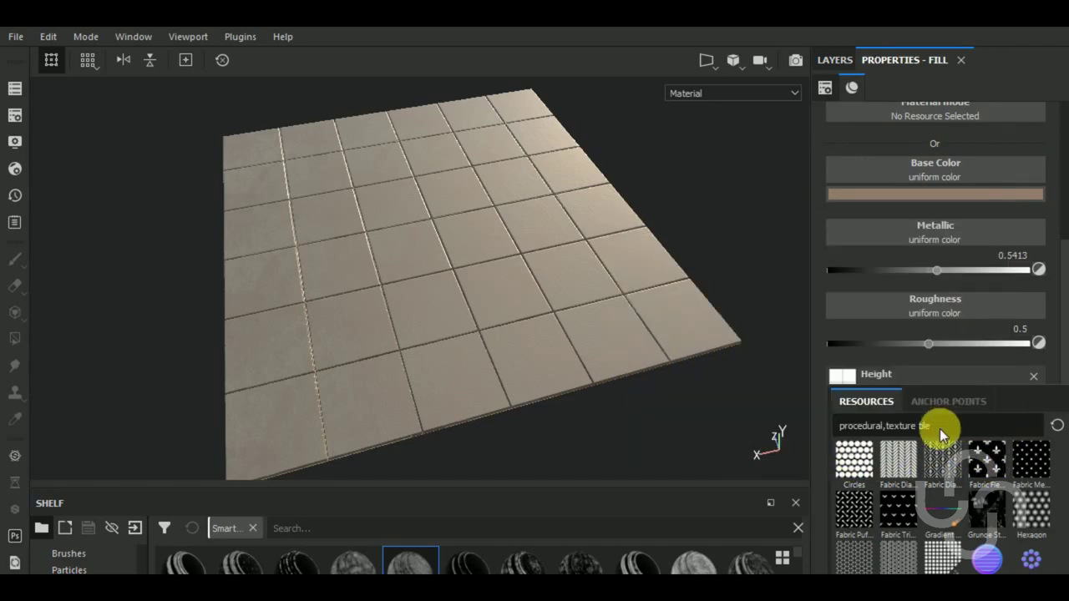
pyautogui.press('BackSpace')
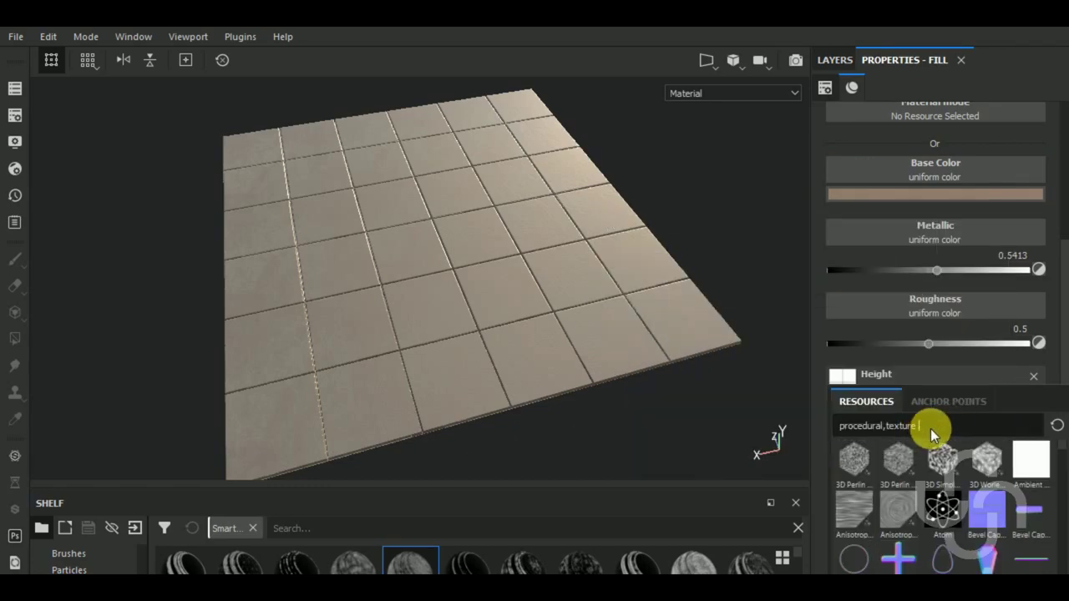
pyautogui.scroll(3, 977, 469)
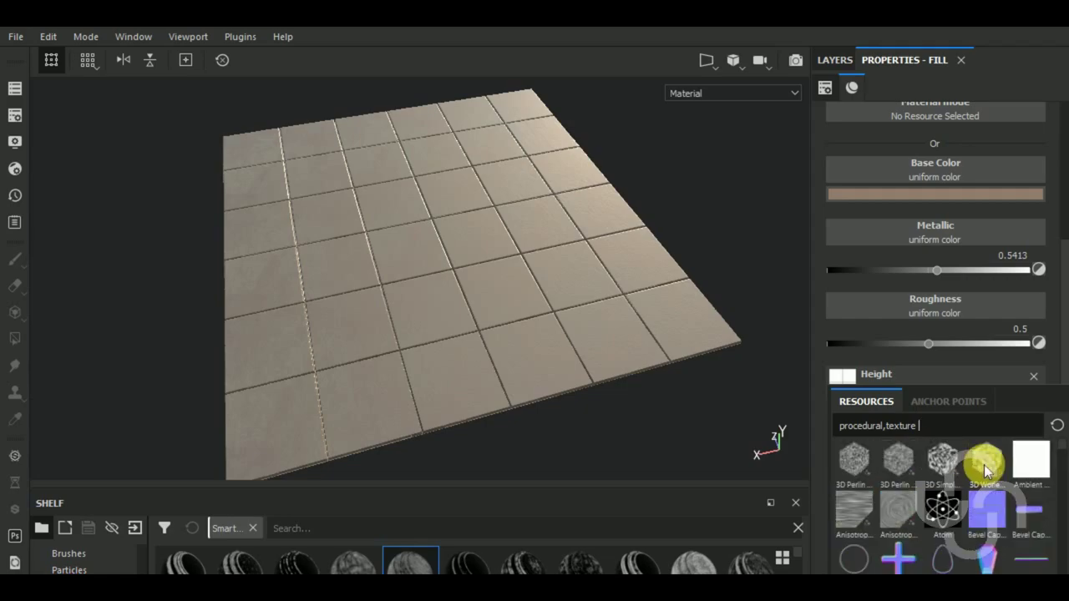
pyautogui.scroll(-1, 990, 469)
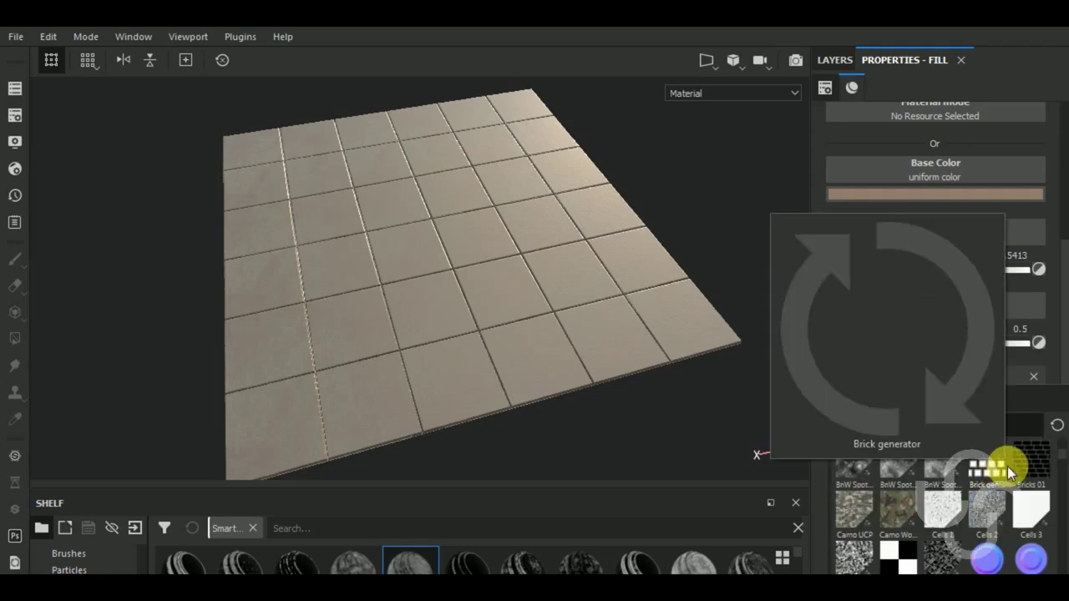
pyautogui.click(989, 469)
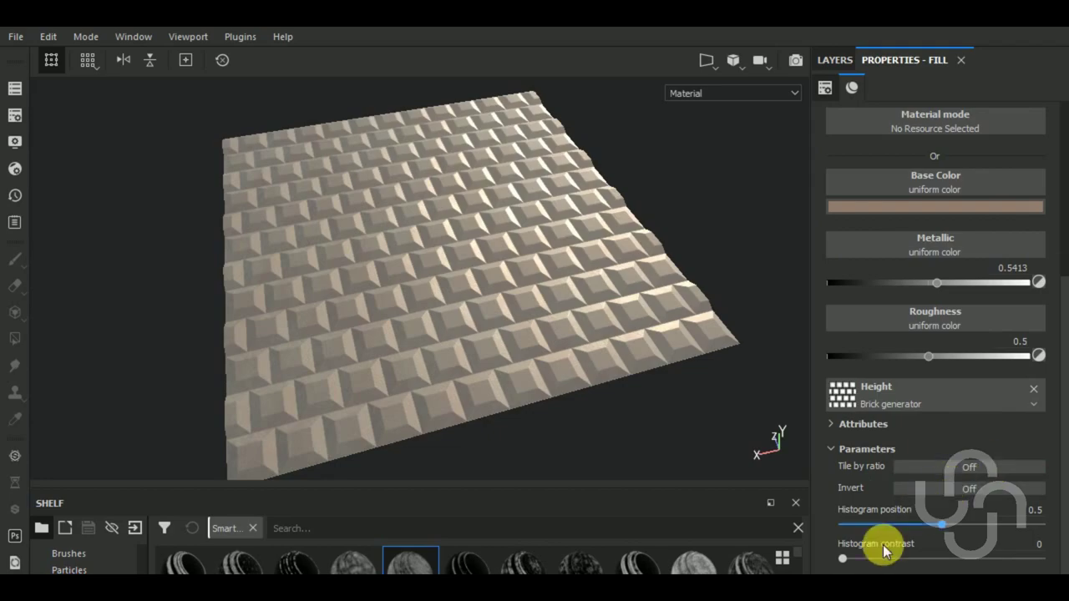
# Step: Set the bricks to 2×2 with Bevel X/Y 0.1 and Bevel Smoothness 0.53
pyautogui.scroll(-5, 919, 519)
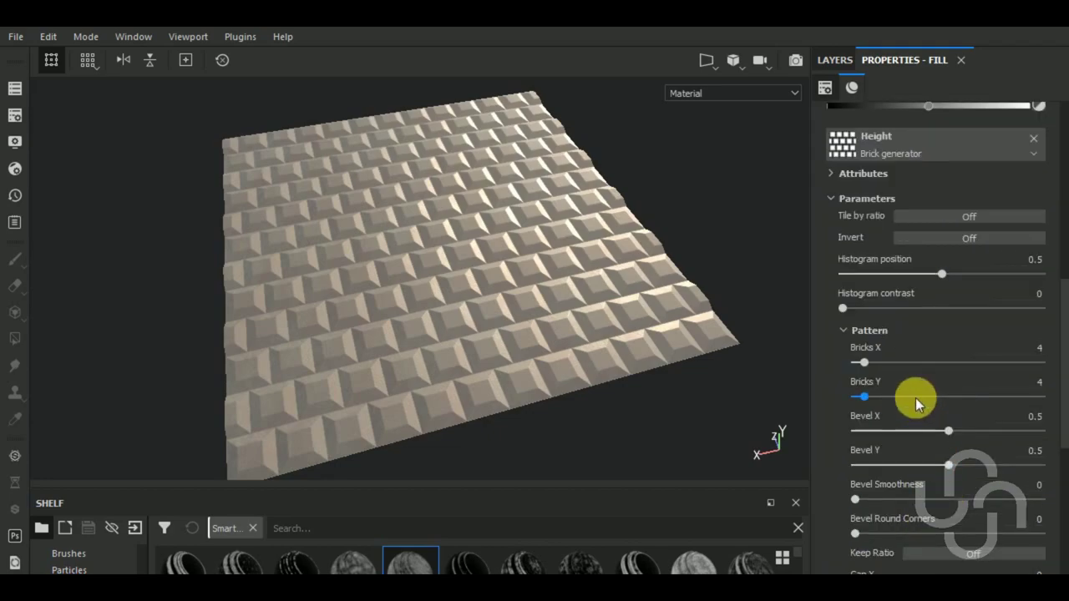
pyautogui.moveTo(863, 363)
pyautogui.mouseDown()
pyautogui.moveTo(854, 364)
pyautogui.moveTo(859, 396)
pyautogui.mouseUp()
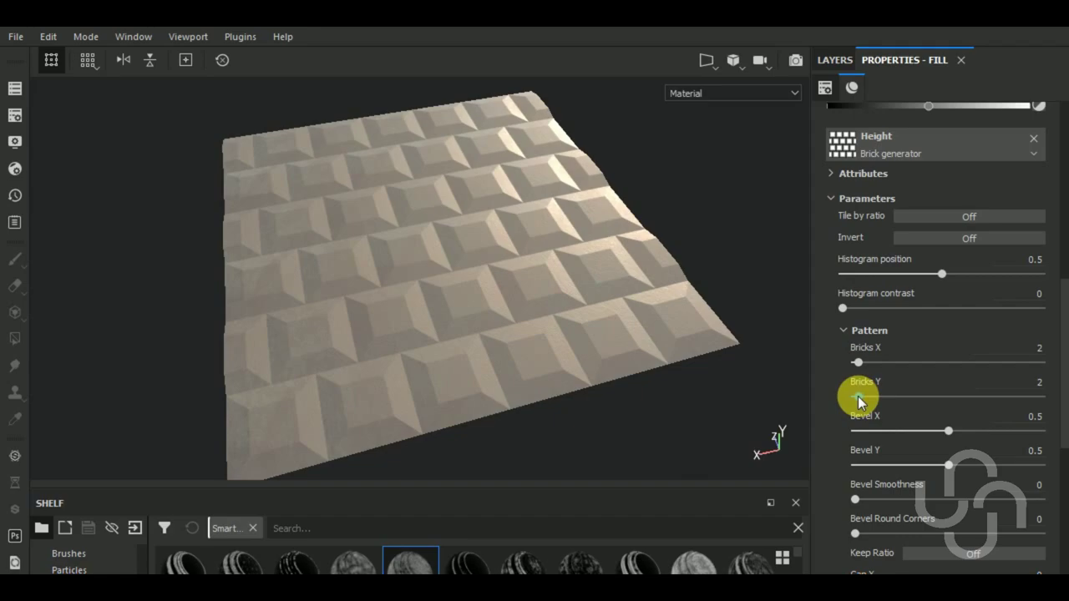
pyautogui.moveTo(947, 429); pyautogui.dragTo(889, 430)
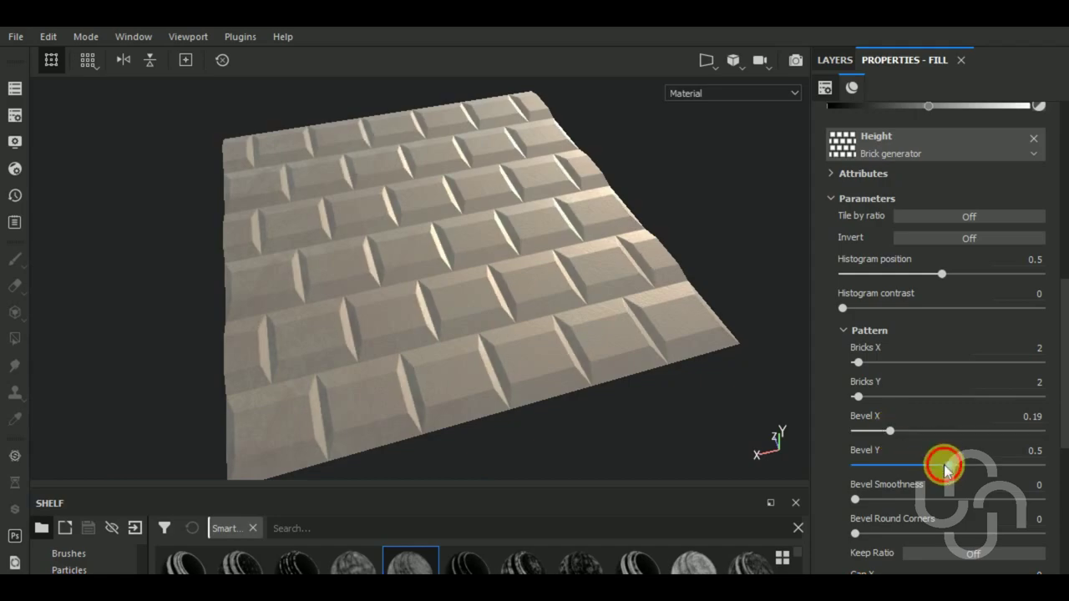
pyautogui.moveTo(948, 464); pyautogui.dragTo(888, 466)
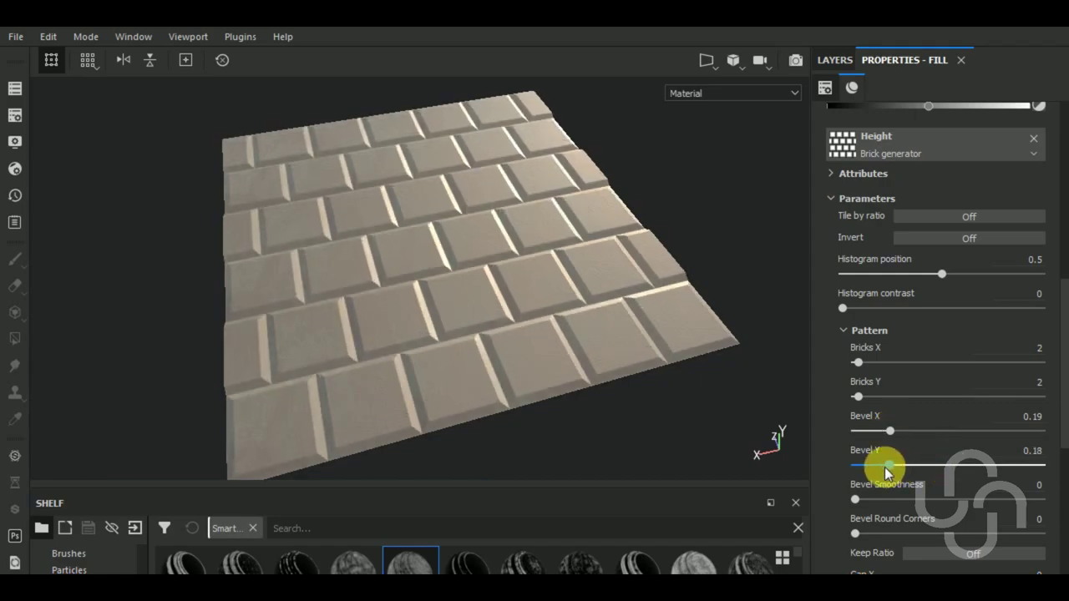
pyautogui.moveTo(883, 468)
pyautogui.mouseDown()
pyautogui.moveTo(877, 433)
pyautogui.moveTo(873, 465)
pyautogui.moveTo(873, 432)
pyautogui.mouseUp()
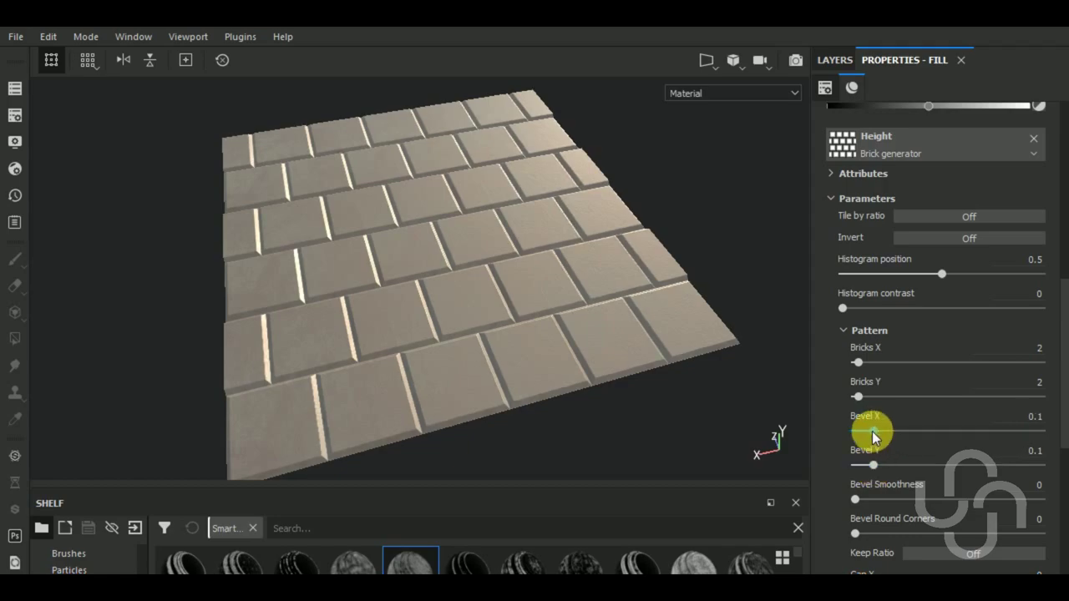
pyautogui.keyDown('alt'); pyautogui.moveTo(699, 382); pyautogui.dragTo(683, 422); pyautogui.keyUp('alt')
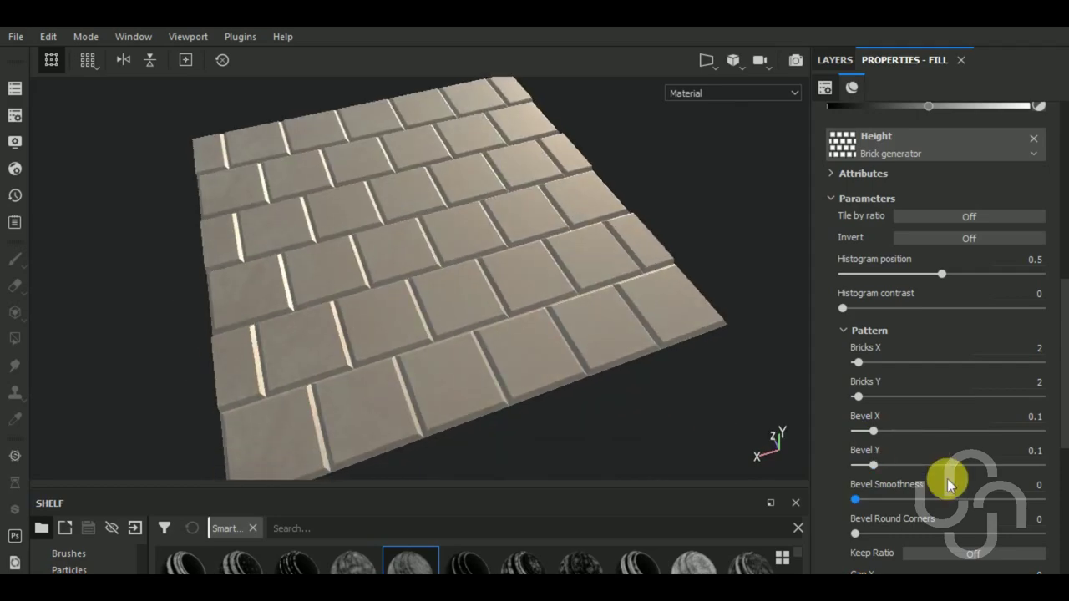
pyautogui.moveTo(877, 498); pyautogui.dragTo(952, 497)
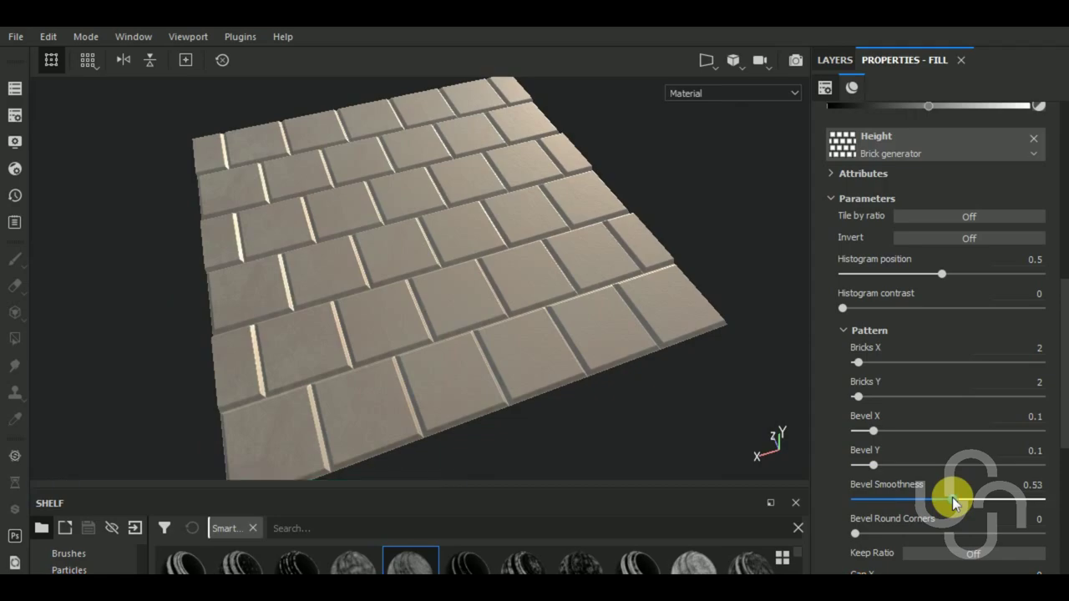
pyautogui.scroll(-1, 942, 514)
pyautogui.scroll(-1, 942, 514)
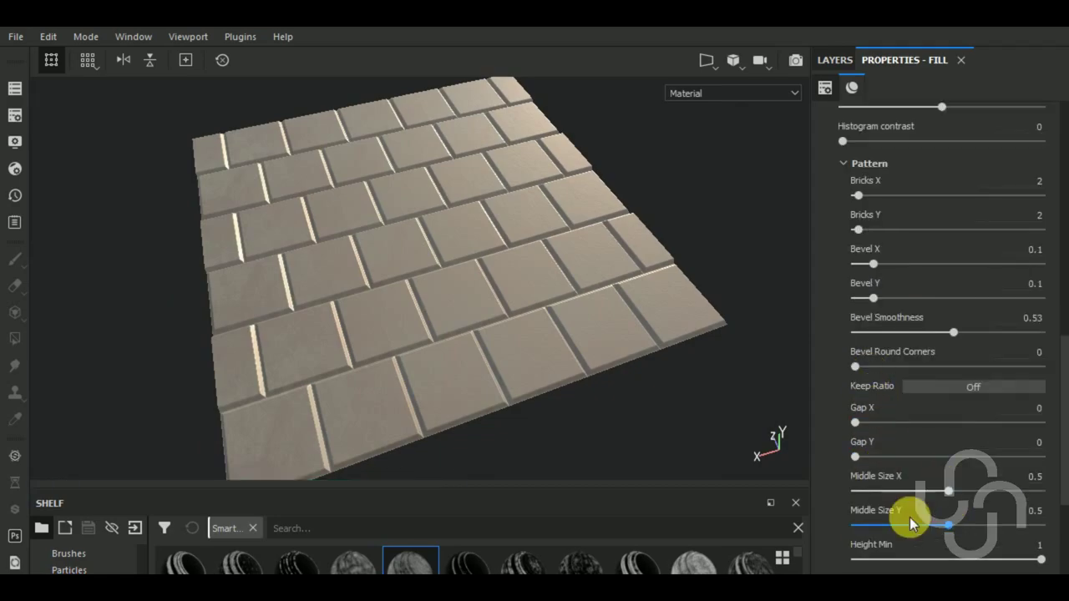
pyautogui.scroll(-1, 909, 517)
pyautogui.scroll(-2, 911, 517)
pyautogui.scroll(-1, 911, 517)
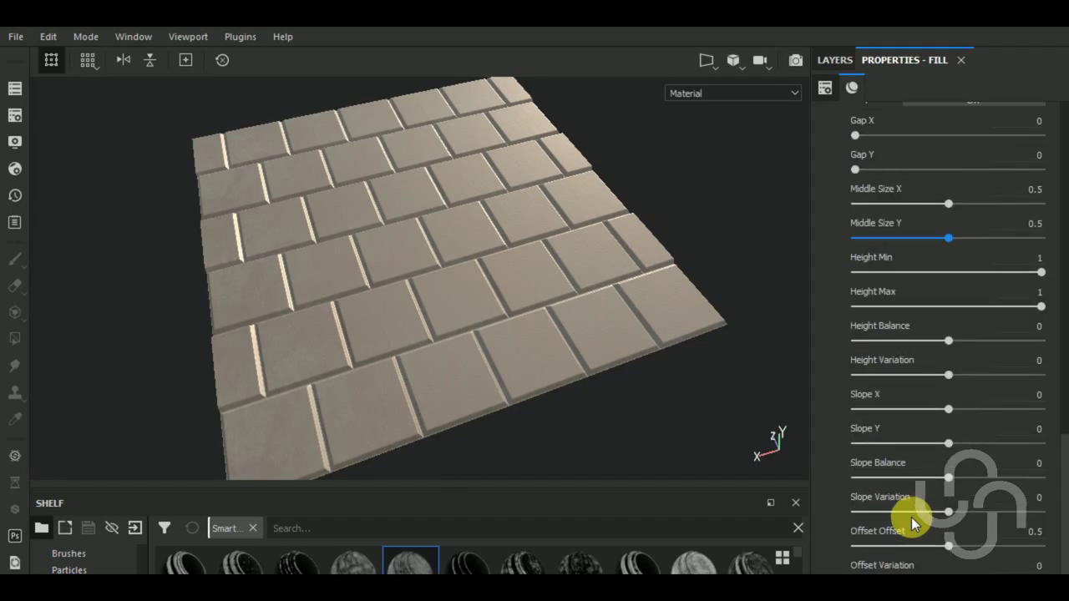
pyautogui.moveTo(676, 306)
pyautogui.keyDown('alt'); pyautogui.mouseDown()
pyautogui.moveTo(690, 303)
pyautogui.moveTo(649, 387)
pyautogui.mouseUp(); pyautogui.keyUp('alt')
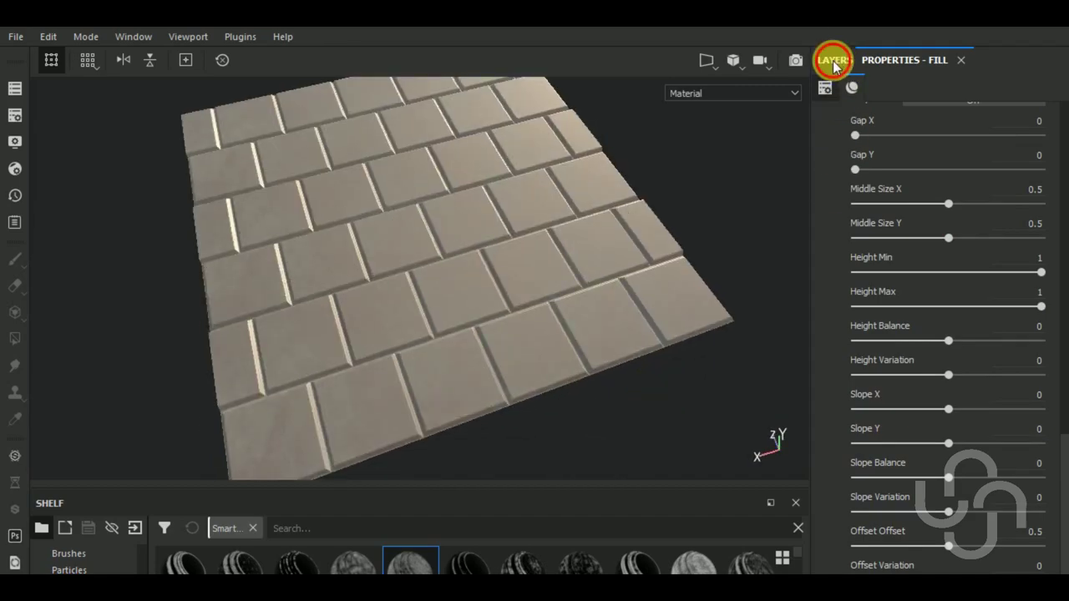
# Step: Swap the fill's height pattern to Hexagon Dots
pyautogui.click(833, 62)
pyautogui.click(902, 60)
pyautogui.scroll(10, 947, 342)
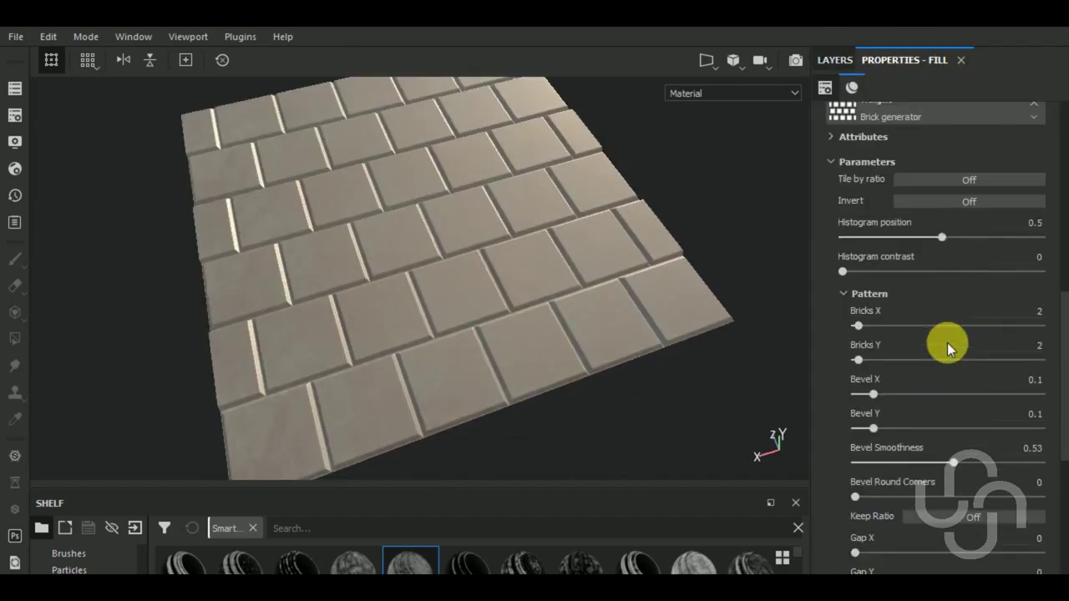
pyautogui.scroll(3, 947, 343)
pyautogui.click(921, 281)
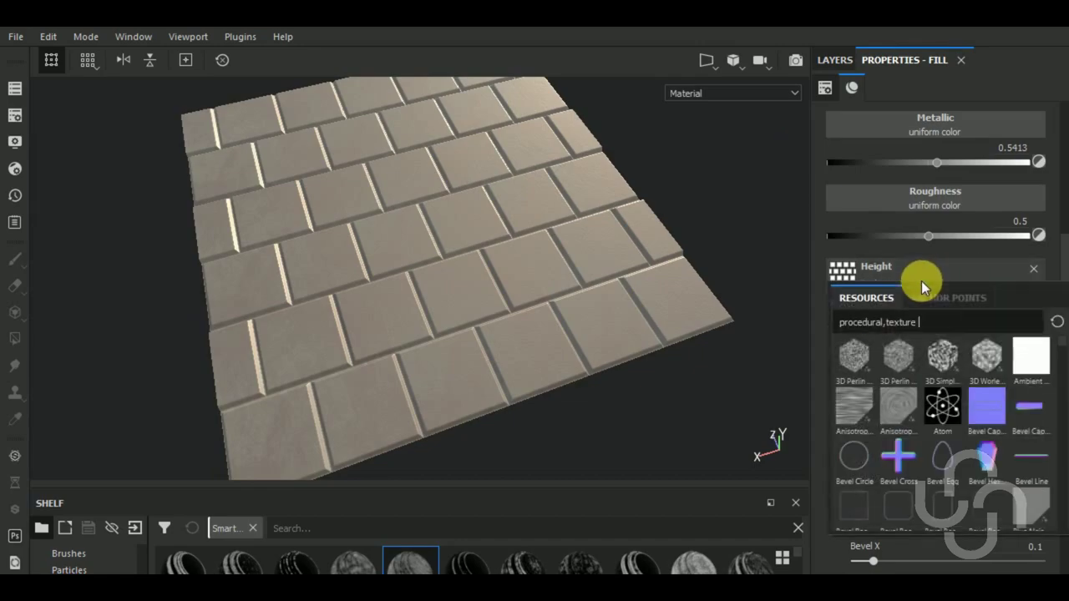
pyautogui.write('h')
pyautogui.write('ex')
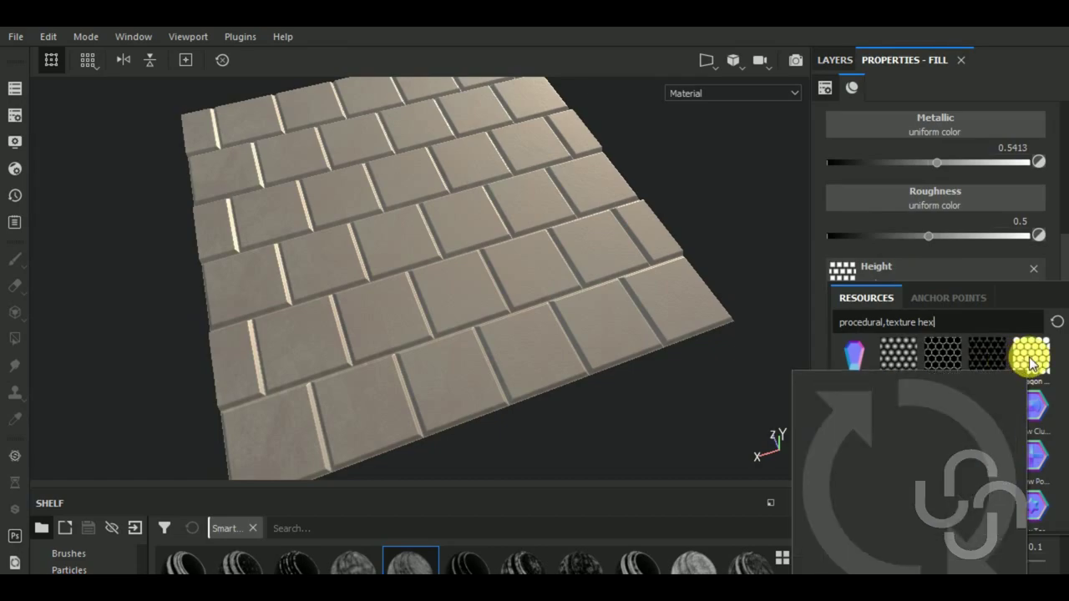
pyautogui.click(1033, 357)
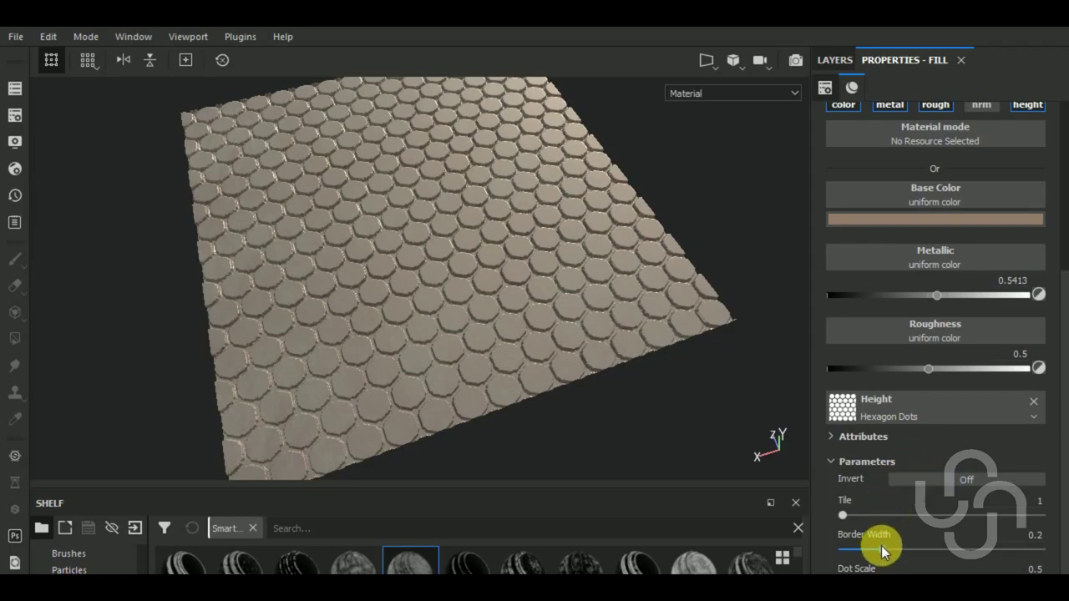
# Step: Set the hexagon Dot Scale to 0 and thin the Border Width to 0.03 for seamed tiles
pyautogui.moveTo(937, 573); pyautogui.dragTo(848, 570)
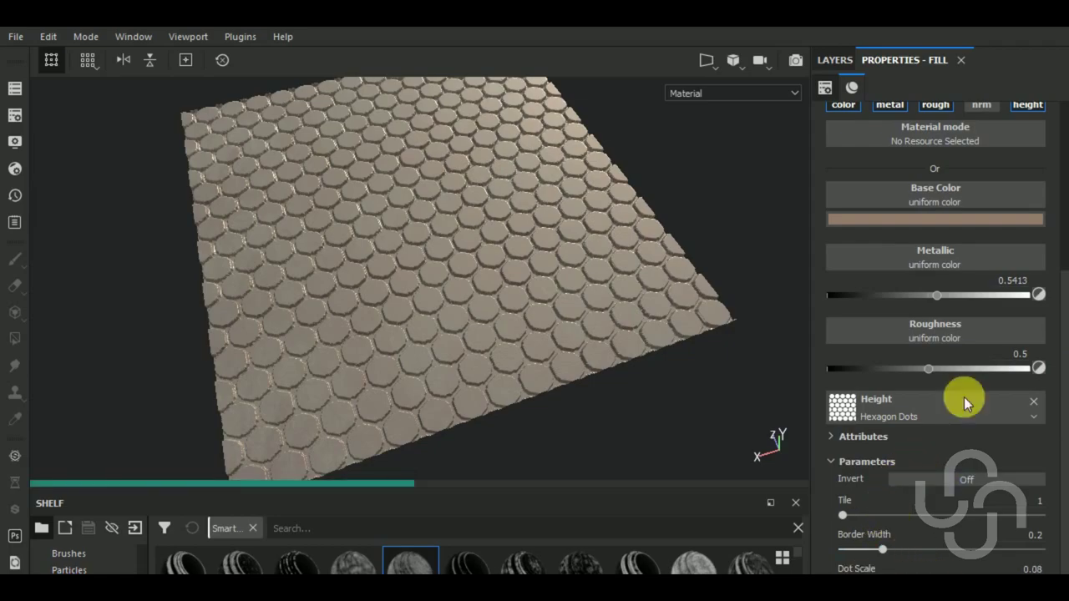
pyautogui.click(939, 107)
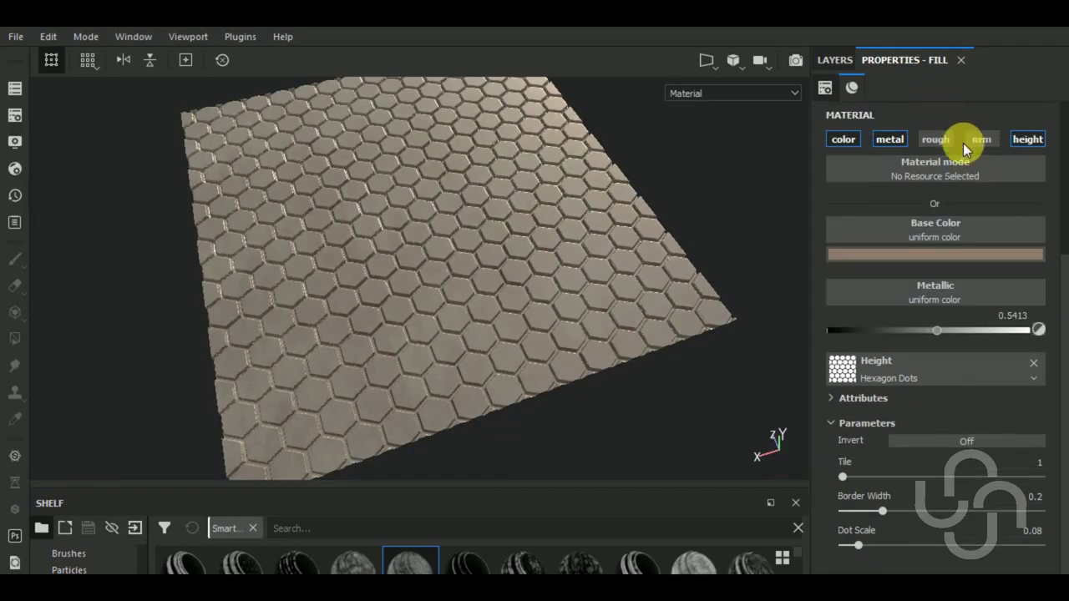
pyautogui.moveTo(804, 545); pyautogui.dragTo(780, 547)
pyautogui.click(935, 140)
pyautogui.scroll(-1, 891, 544)
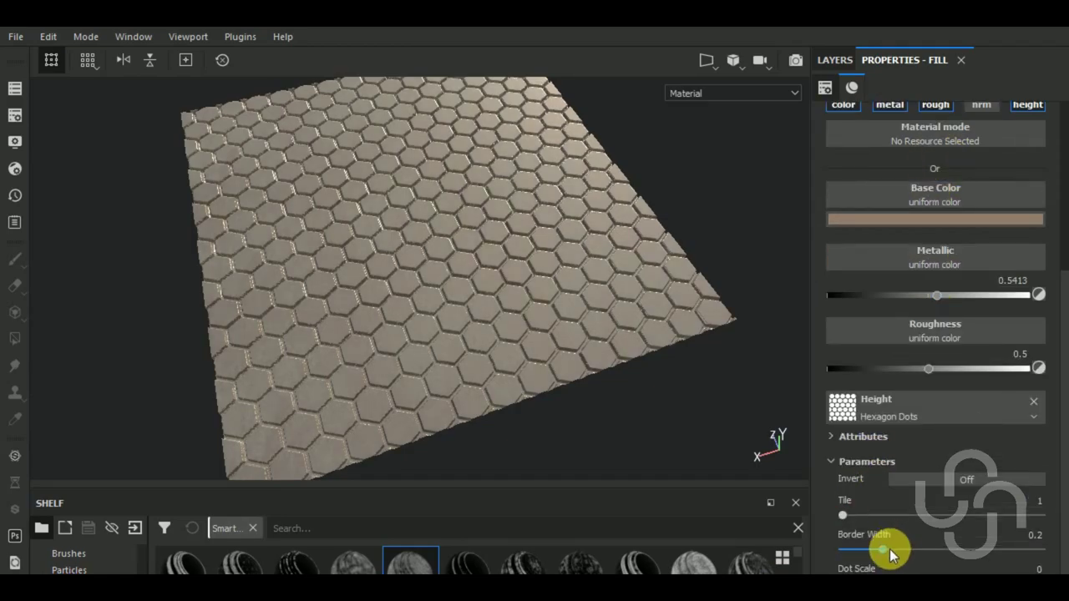
pyautogui.moveTo(881, 548); pyautogui.dragTo(847, 554)
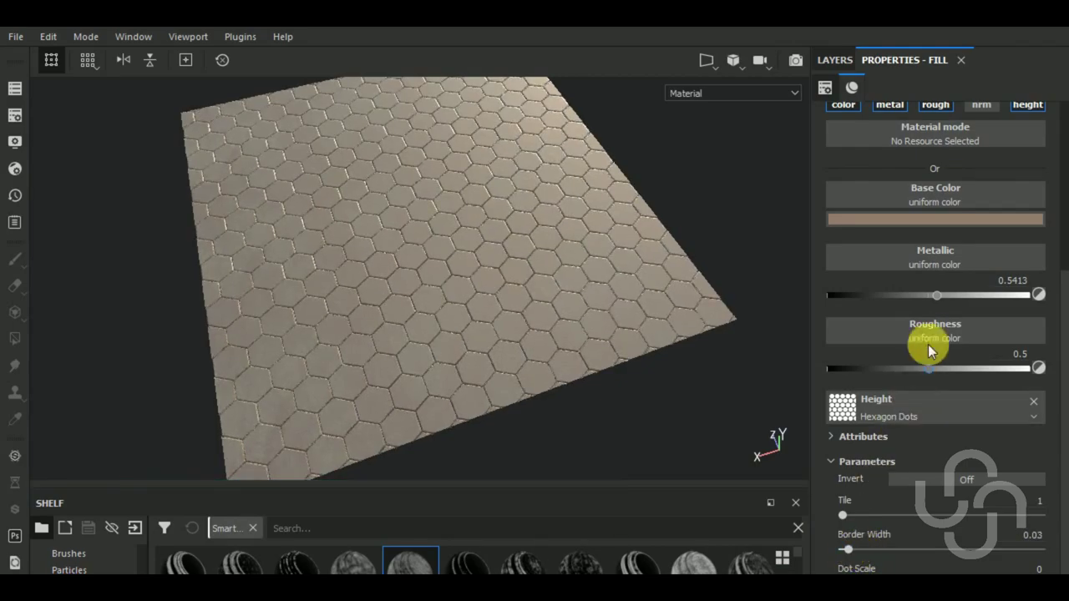
pyautogui.scroll(3, 931, 275)
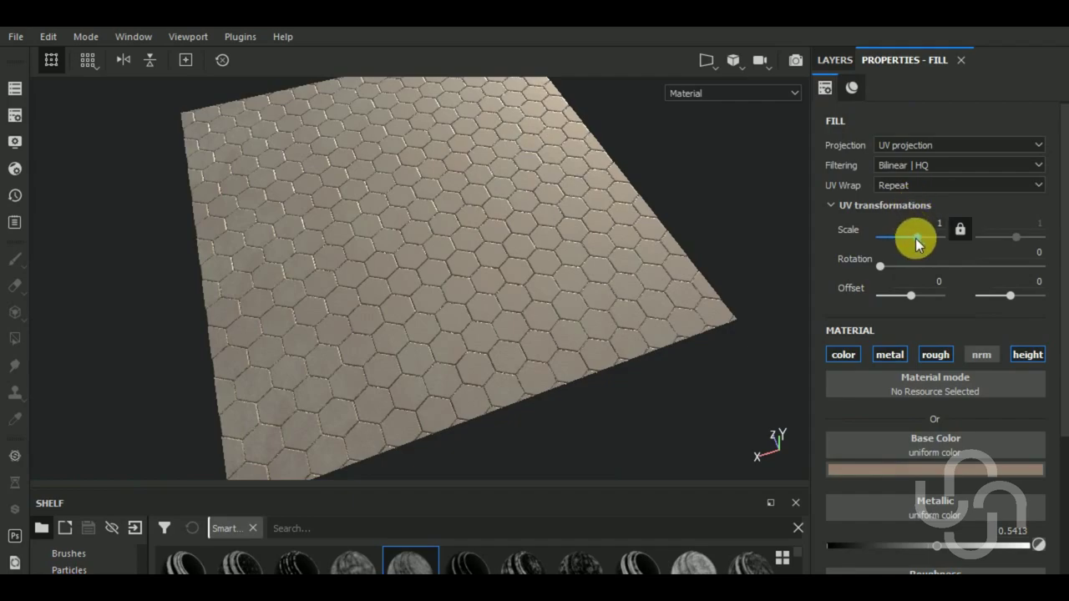
pyautogui.moveTo(913, 236); pyautogui.dragTo(915, 237)
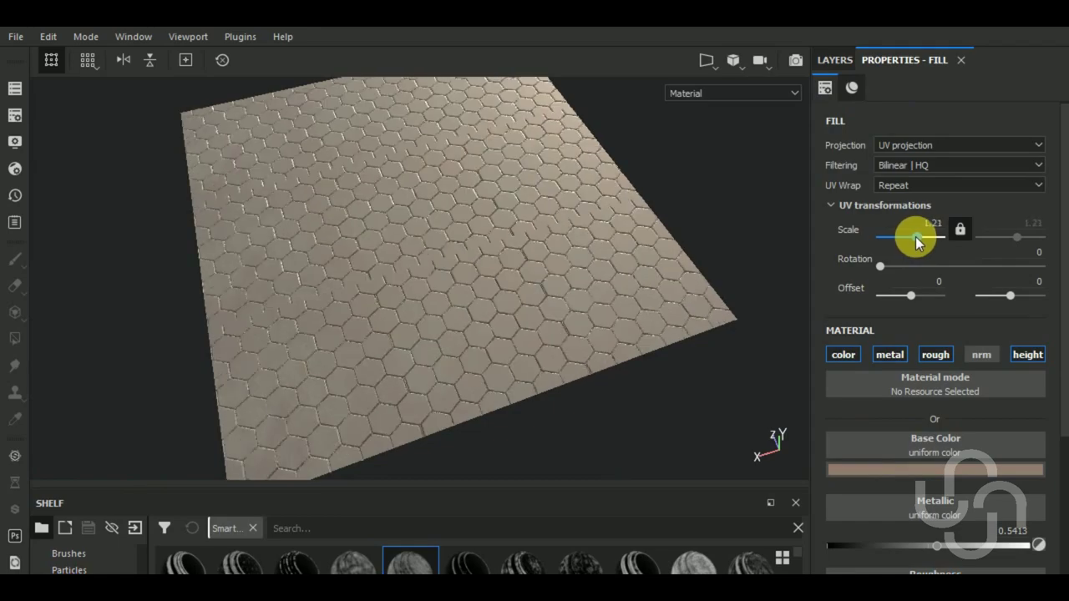
pyautogui.click(961, 230)
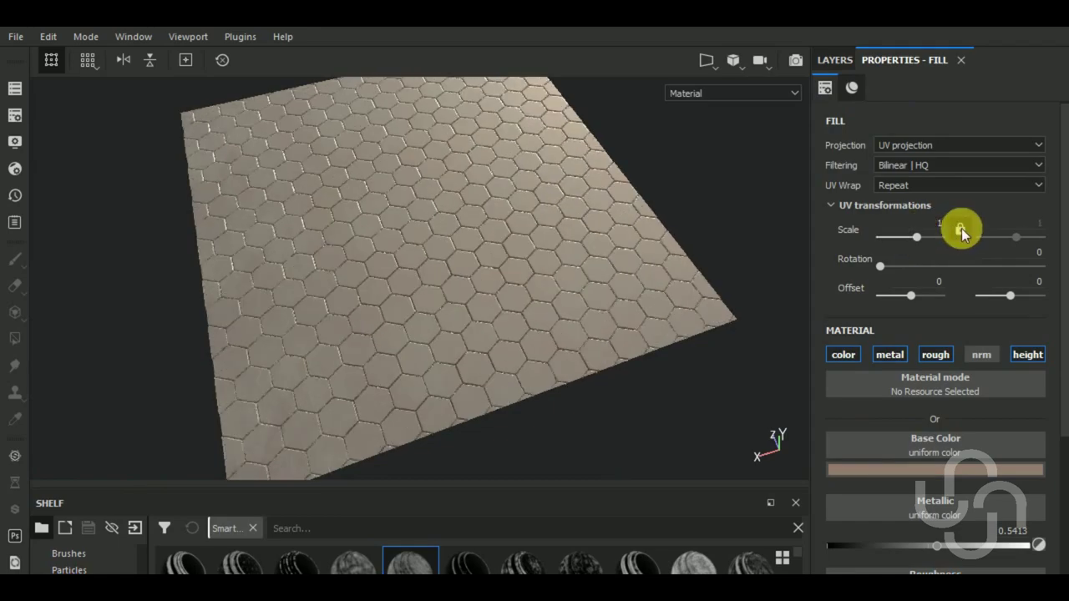
pyautogui.keyDown('alt'); pyautogui.moveTo(612, 405); pyautogui.dragTo(632, 346); pyautogui.keyUp('alt')
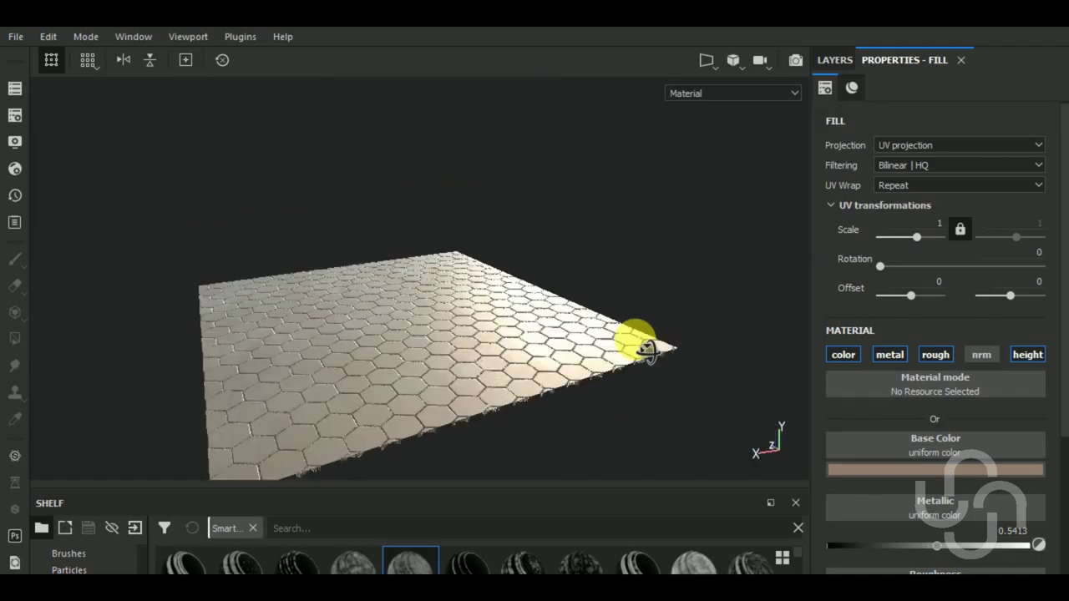
pyautogui.scroll(-2, 513, 405)
pyautogui.scroll(2, 513, 405)
pyautogui.scroll(1, 513, 405)
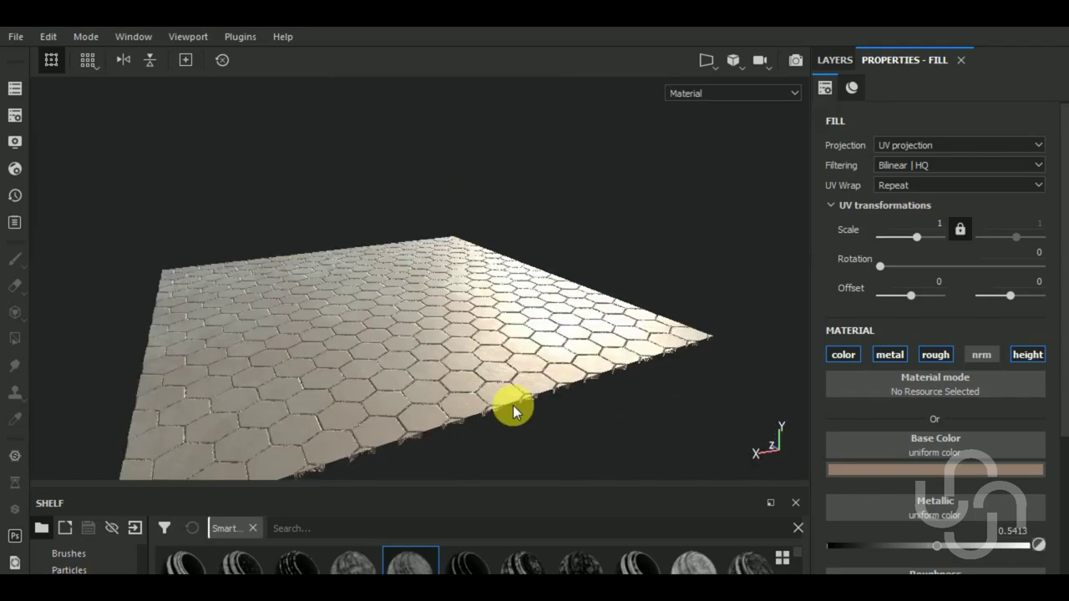
pyautogui.scroll(2, 513, 405)
pyautogui.scroll(-1, 513, 405)
pyautogui.scroll(-1, 512, 405)
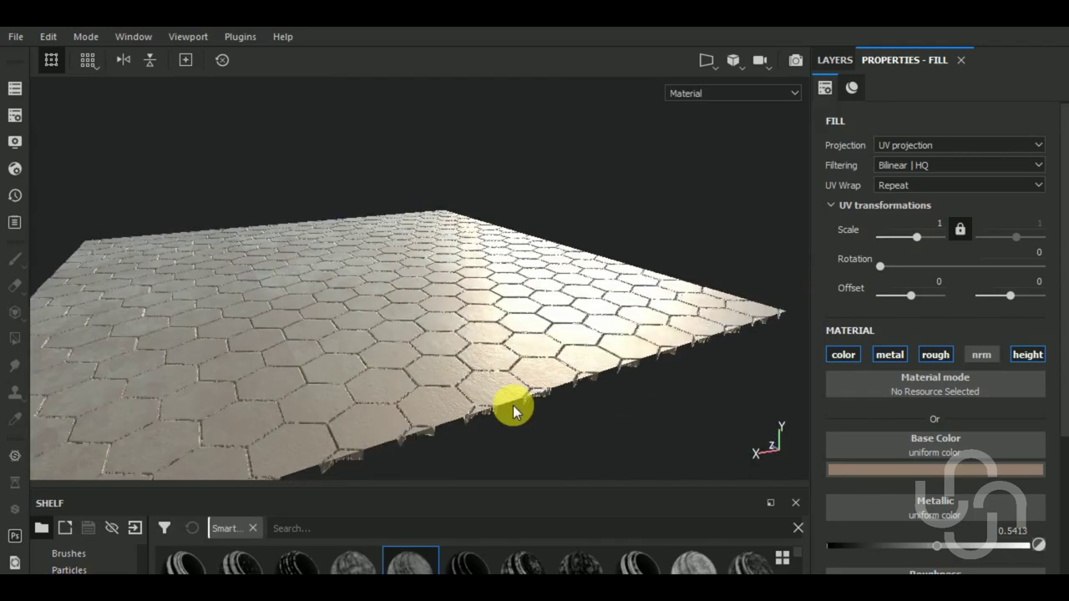
pyautogui.scroll(-2, 512, 405)
pyautogui.moveTo(682, 360)
pyautogui.keyDown('alt'); pyautogui.mouseDown()
pyautogui.moveTo(668, 429)
pyautogui.moveTo(871, 425)
pyautogui.mouseUp(); pyautogui.keyUp('alt')
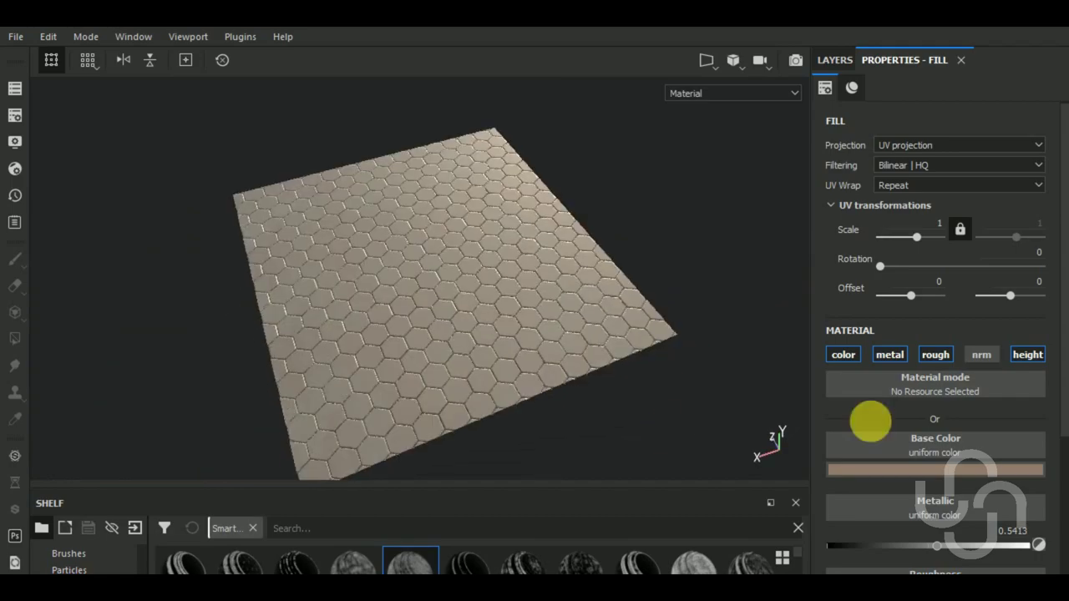
pyautogui.scroll(-3, 919, 424)
# Step: Clear the hex filter and replace the height pattern with Gradient Checker
pyautogui.click(920, 407)
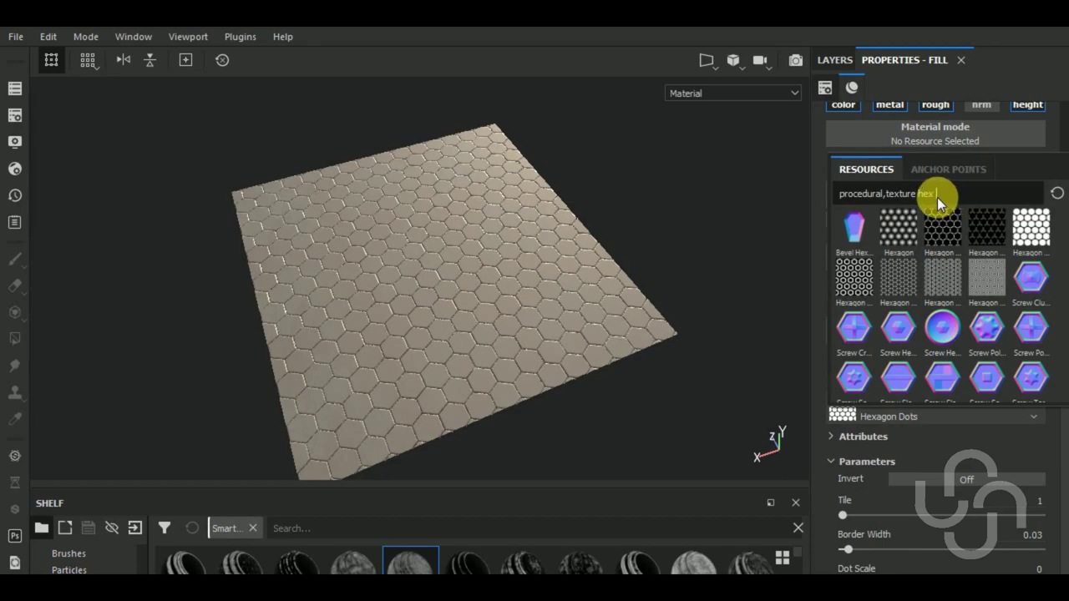
pyautogui.press('BackSpace')
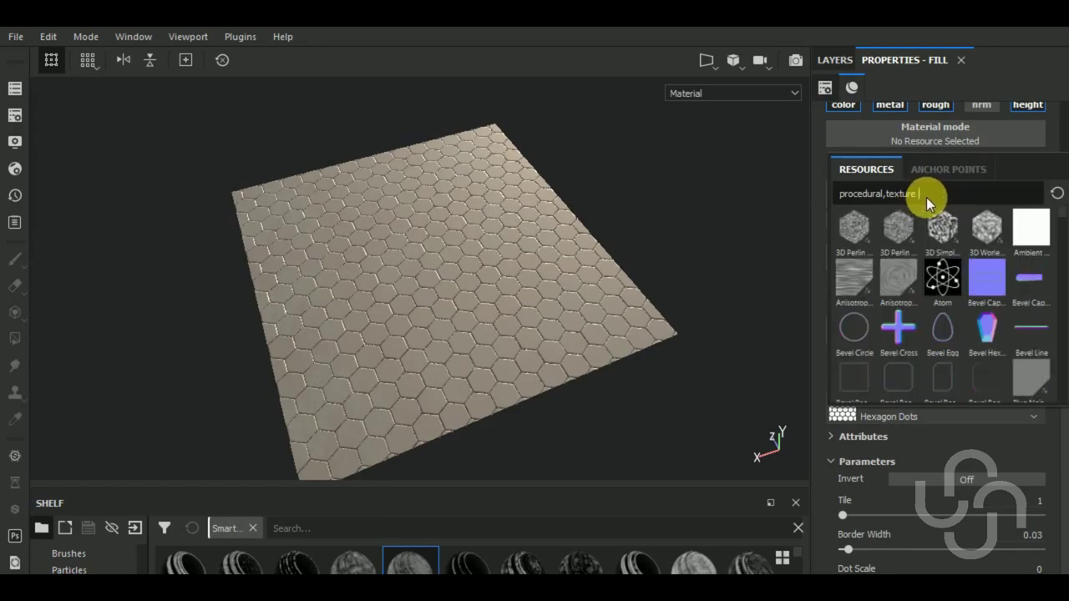
pyautogui.scroll(-2, 988, 317)
pyautogui.scroll(-3, 1009, 355)
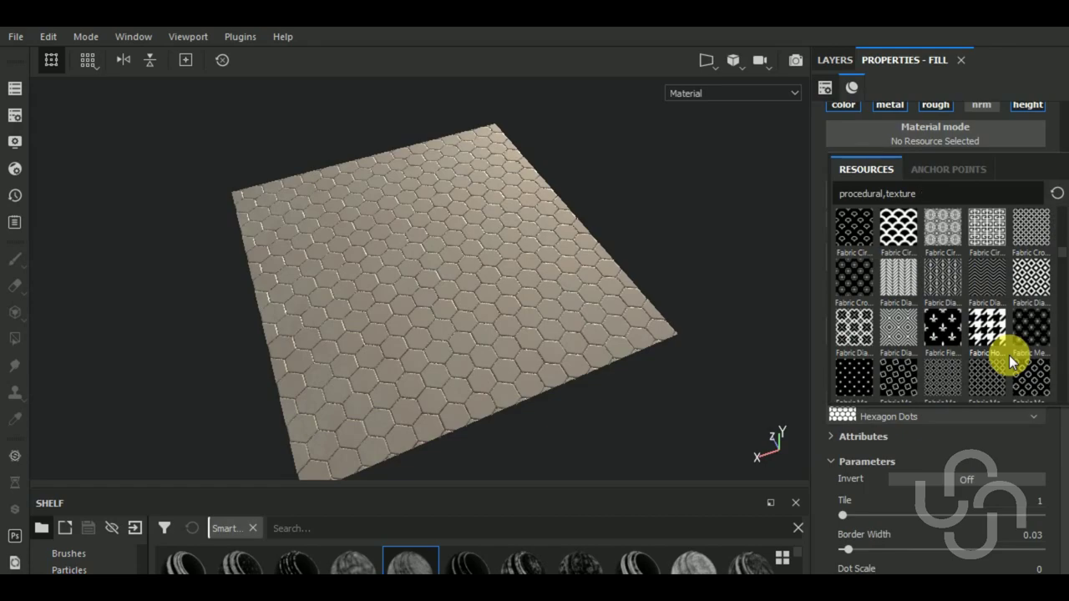
pyautogui.scroll(-3, 1008, 355)
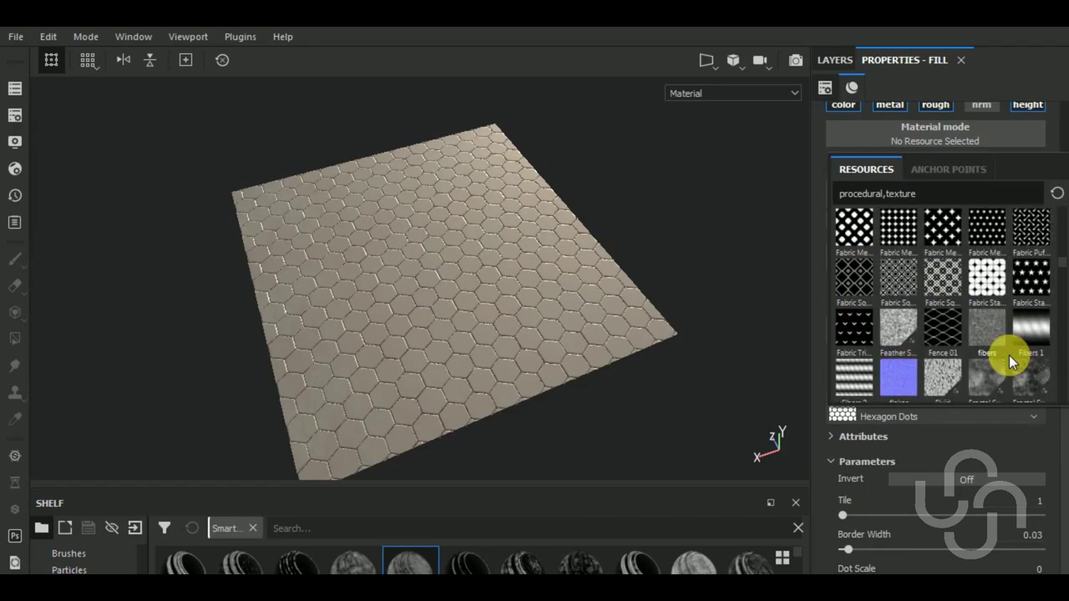
pyautogui.scroll(-3, 1009, 355)
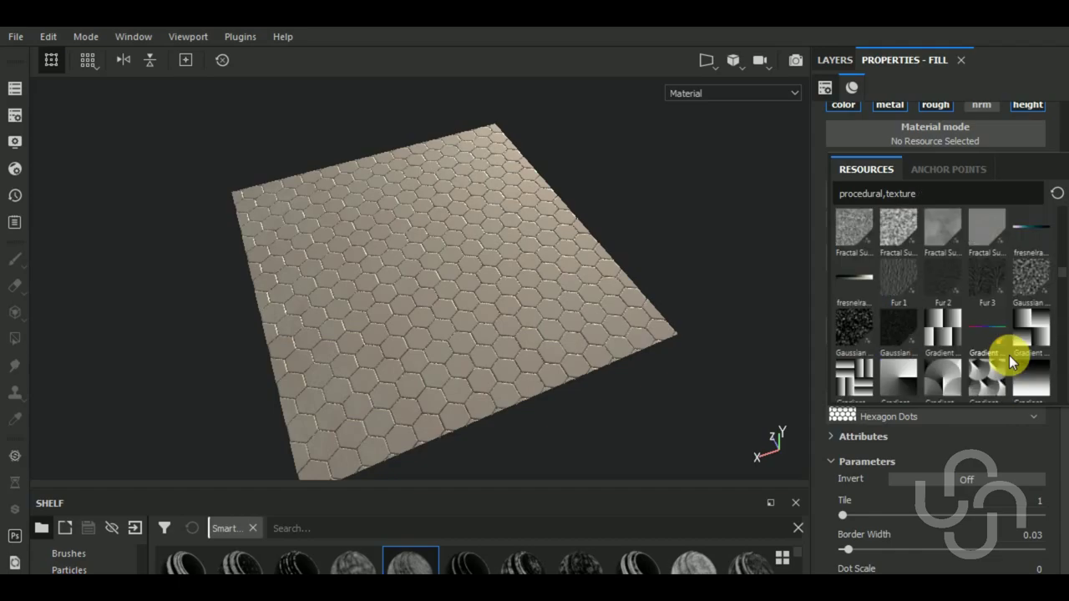
pyautogui.click(1032, 330)
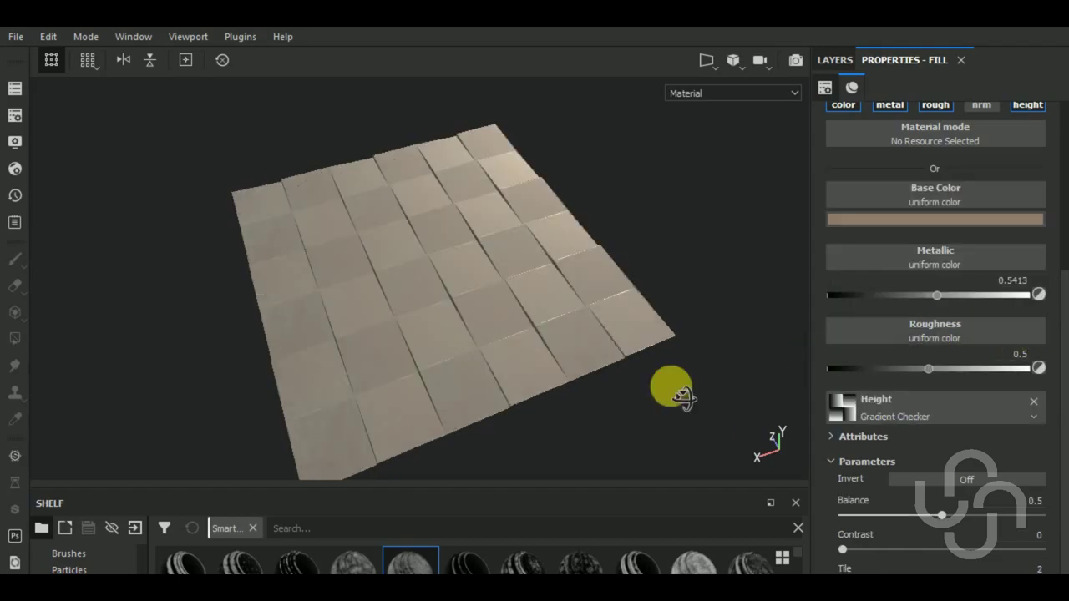
# Step: Tune the Gradient Checker to Balance 0.97, Contrast 1 and Tile 2
pyautogui.moveTo(675, 390)
pyautogui.keyDown('alt'); pyautogui.mouseDown()
pyautogui.moveTo(693, 365)
pyautogui.moveTo(671, 382)
pyautogui.mouseUp(); pyautogui.keyUp('alt')
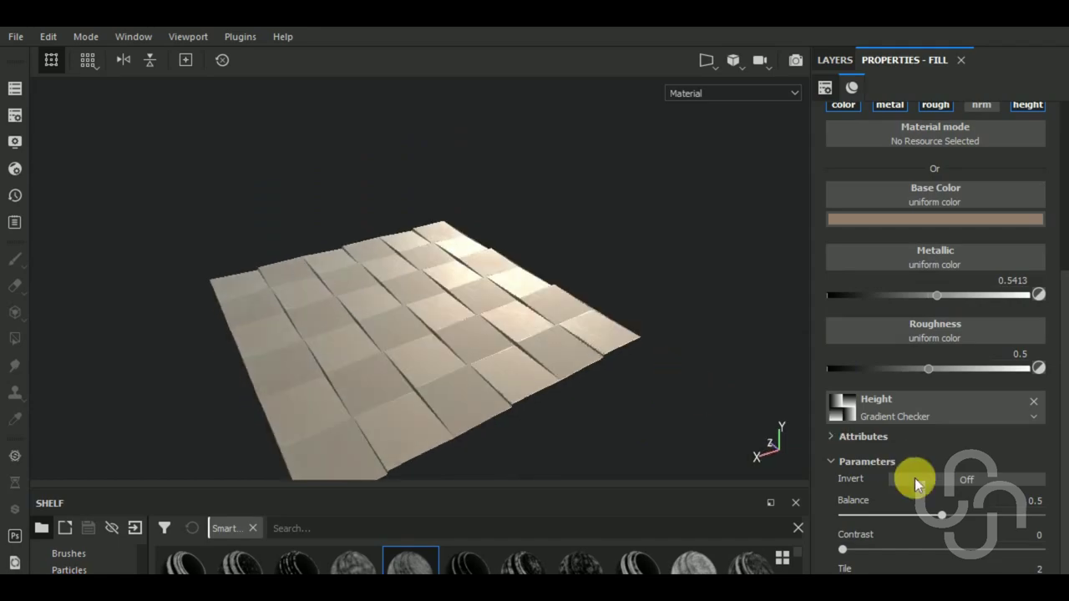
pyautogui.moveTo(942, 516); pyautogui.dragTo(1035, 518)
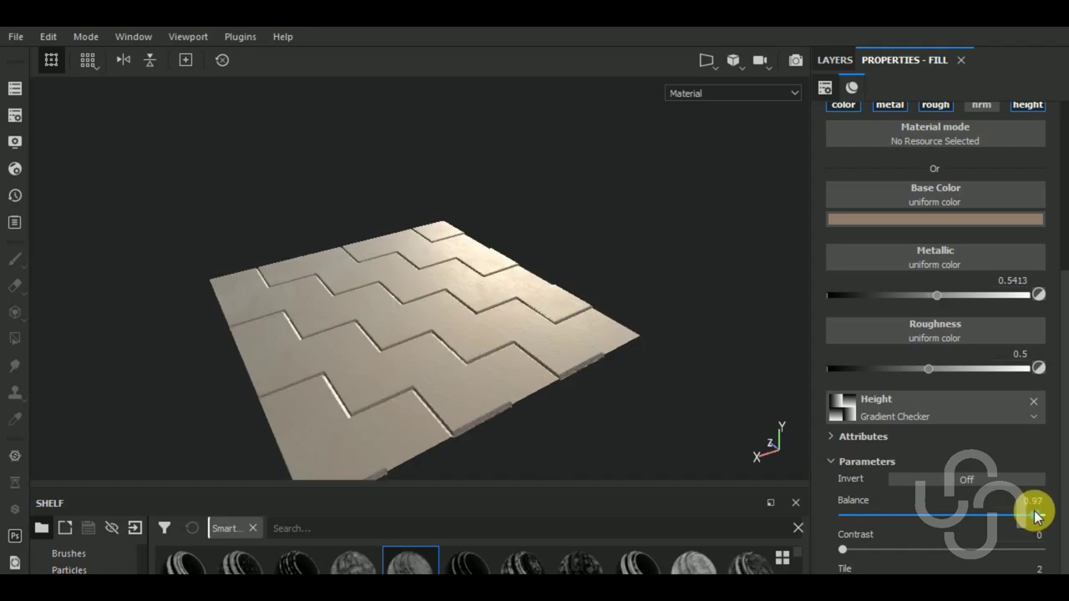
pyautogui.moveTo(843, 549); pyautogui.dragTo(1048, 549)
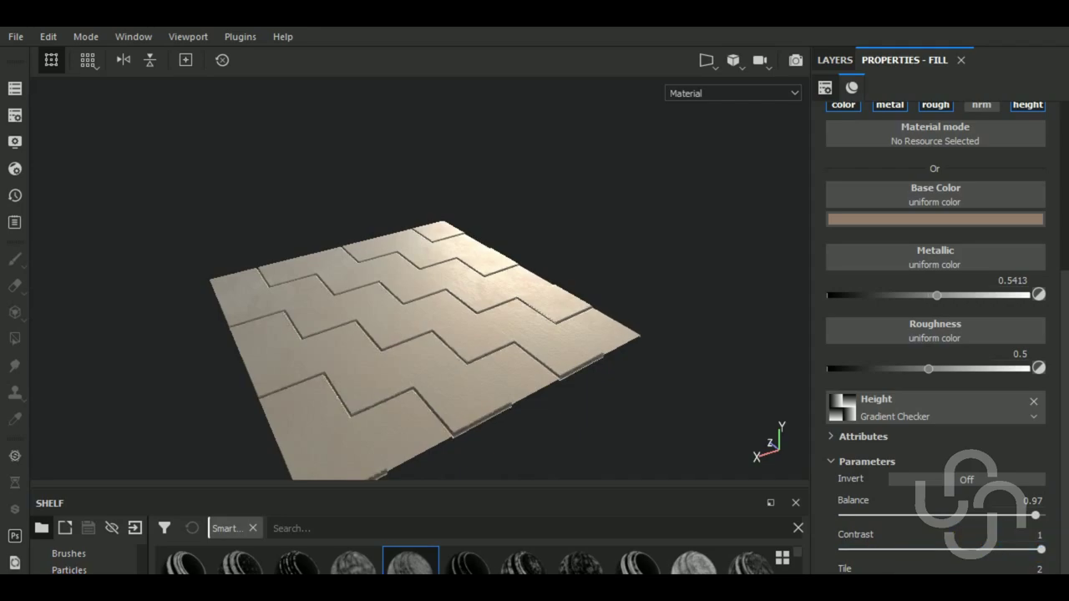
pyautogui.moveTo(856, 571)
pyautogui.mouseDown()
pyautogui.moveTo(845, 571)
pyautogui.moveTo(865, 573)
pyautogui.moveTo(845, 570)
pyautogui.mouseUp()
pyautogui.moveTo(639, 365)
pyautogui.keyDown('alt'); pyautogui.mouseDown()
pyautogui.moveTo(627, 410)
pyautogui.moveTo(680, 282)
pyautogui.moveTo(687, 292)
pyautogui.moveTo(663, 353)
pyautogui.mouseUp(); pyautogui.keyUp('alt')
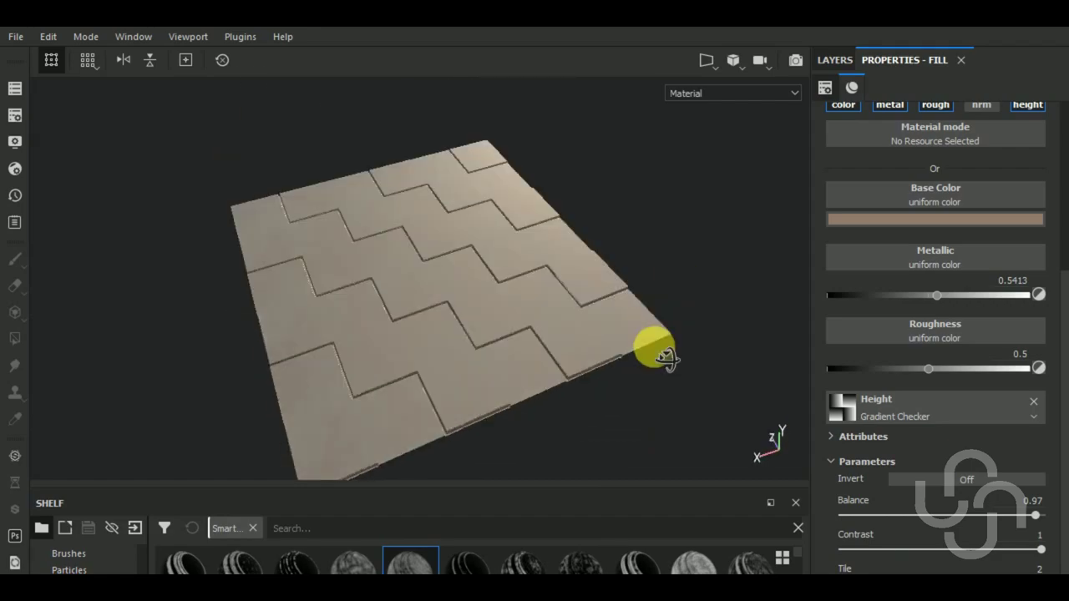
pyautogui.scroll(5, 653, 350)
pyautogui.scroll(-5, 656, 340)
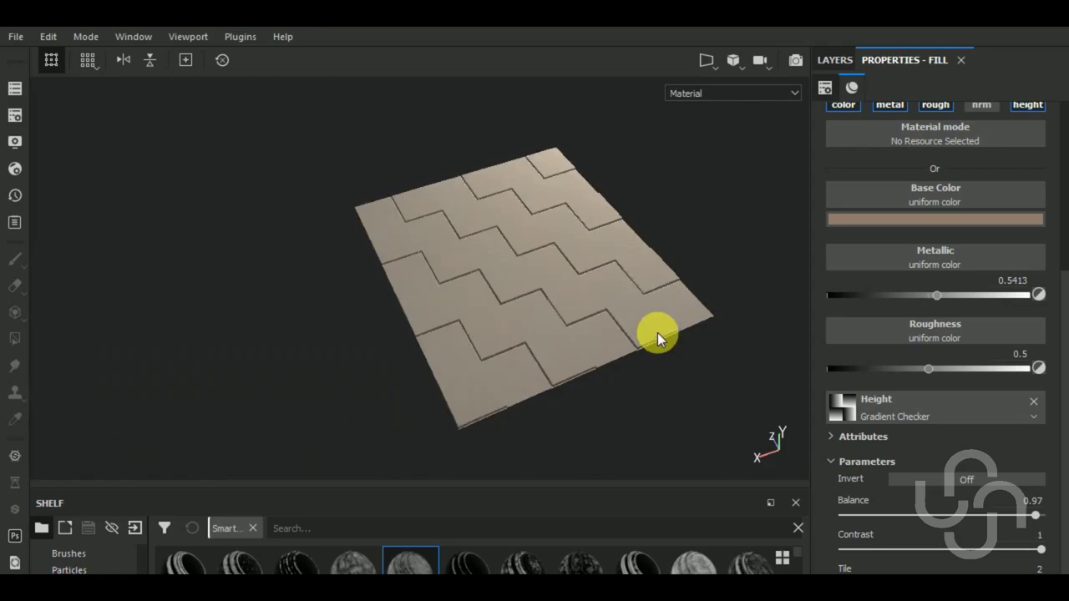
# Step: Rename the 'base copy 1' layer to 'other examples' and hide it
pyautogui.click(840, 61)
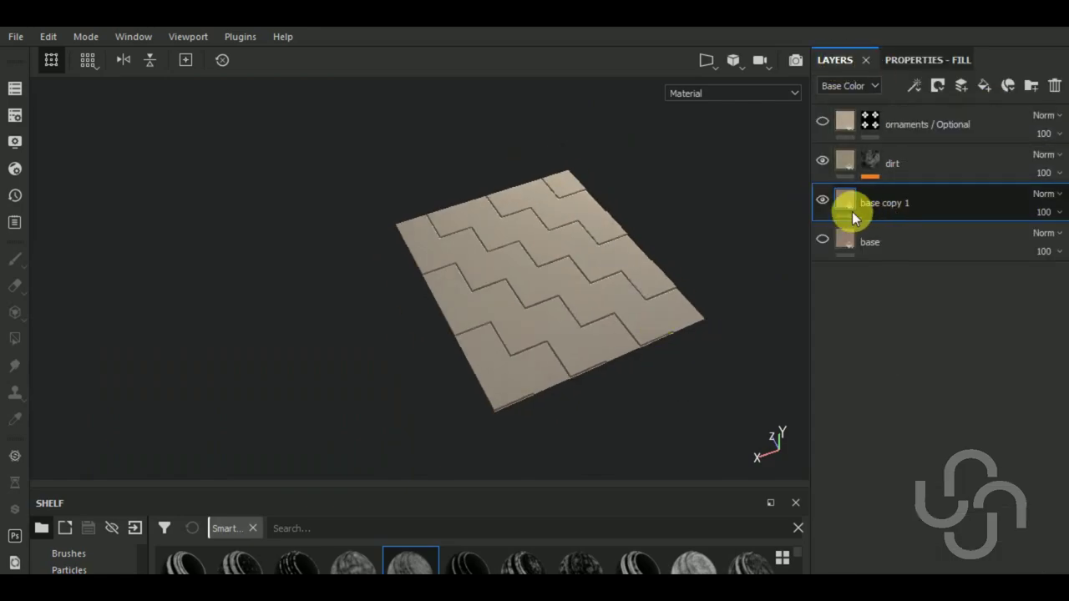
pyautogui.doubleClick(878, 201)
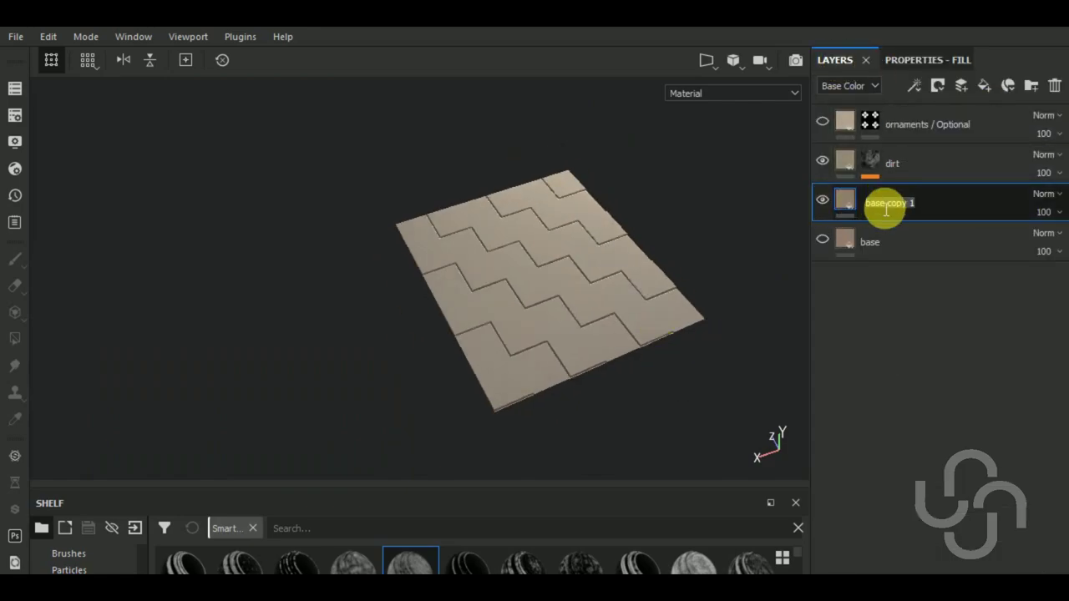
pyautogui.write('b')
pyautogui.press('Return')
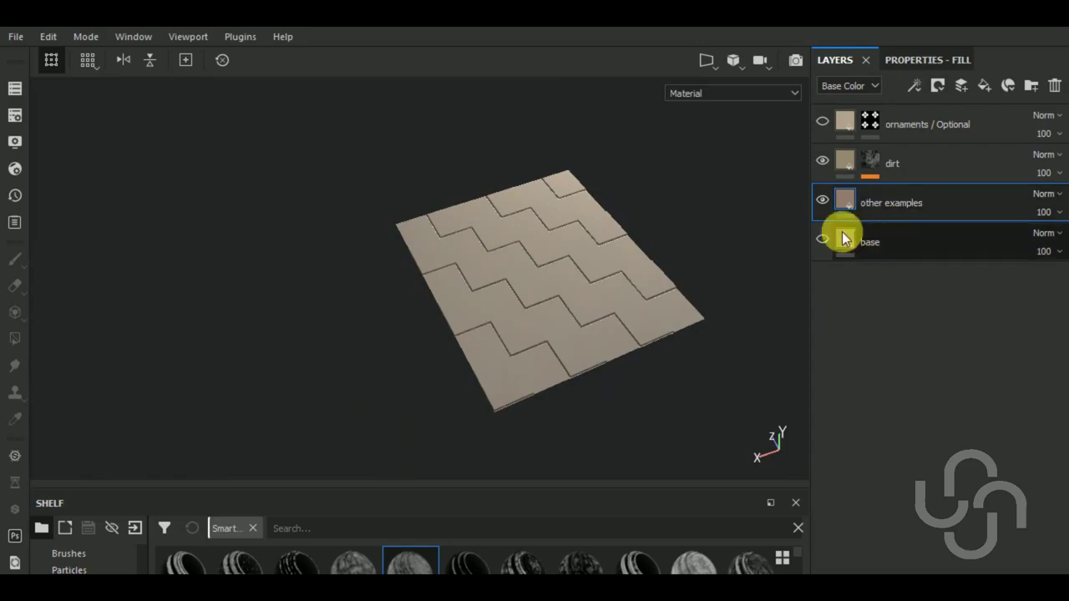
pyautogui.click(840, 238)
# Step: Make the base layer visible and toggle the ornaments on and back off
pyautogui.click(822, 201)
pyautogui.click(823, 240)
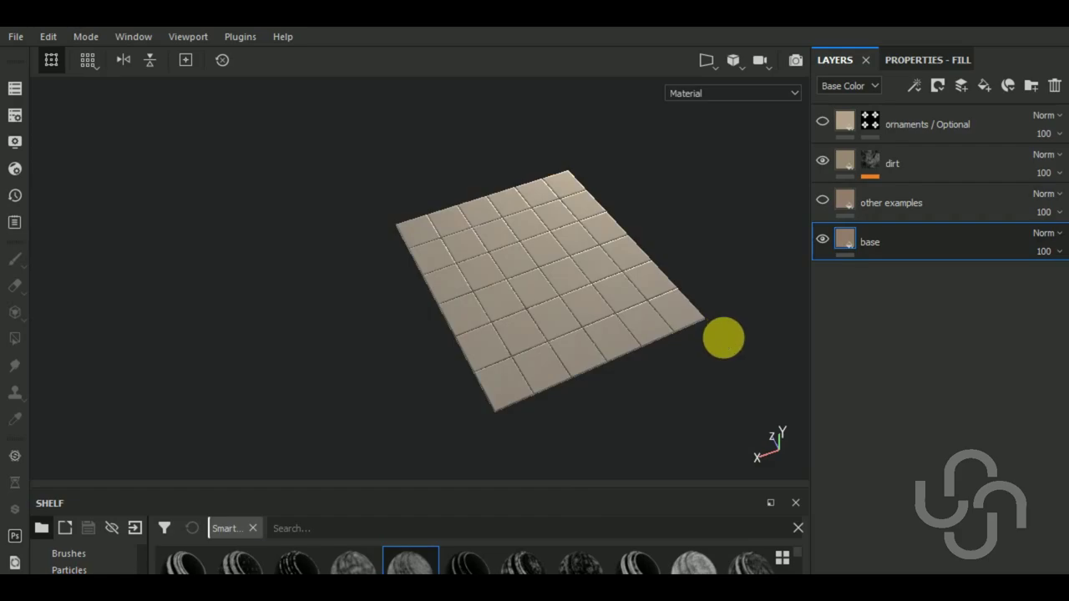
pyautogui.moveTo(723, 338)
pyautogui.keyDown('alt'); pyautogui.mouseDown()
pyautogui.moveTo(627, 363)
pyautogui.moveTo(644, 310)
pyautogui.moveTo(647, 346)
pyautogui.moveTo(652, 334)
pyautogui.mouseUp(); pyautogui.keyUp('alt')
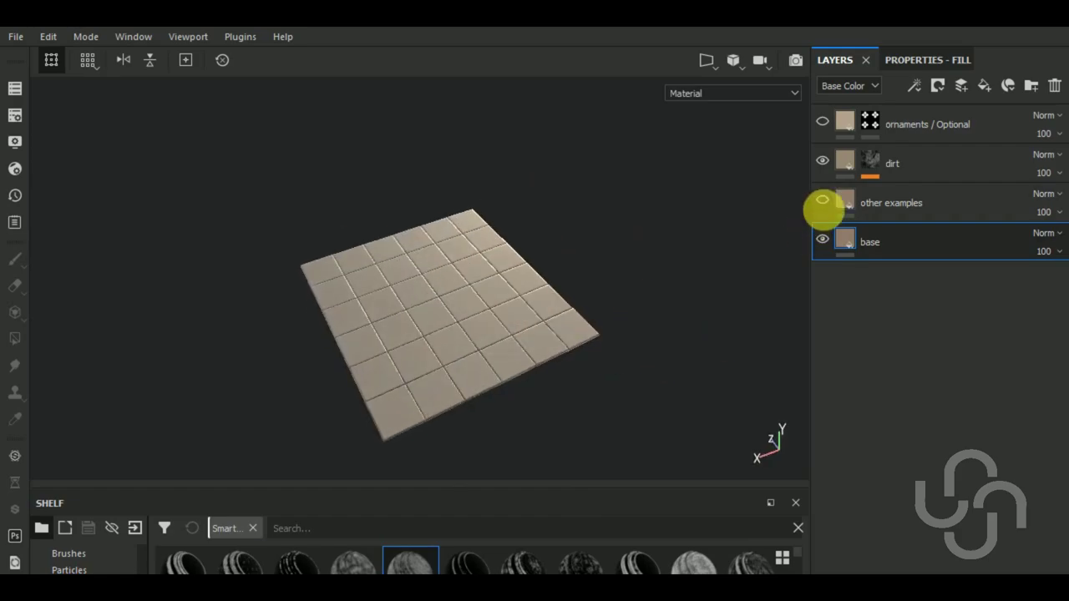
pyautogui.click(823, 123)
pyautogui.click(826, 123)
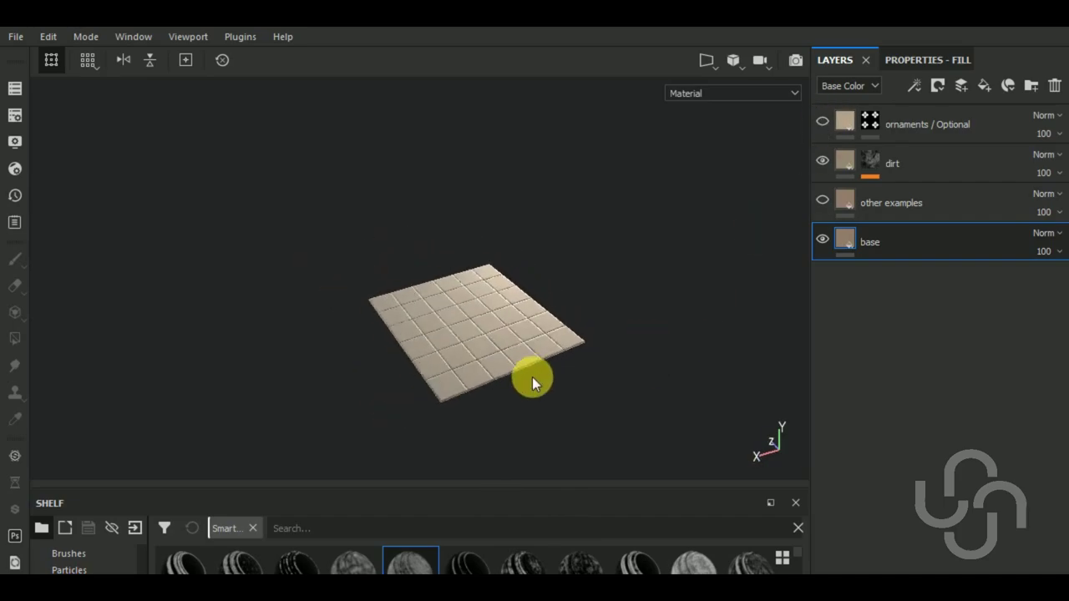
pyautogui.scroll(3, 532, 376)
pyautogui.keyDown('alt'); pyautogui.moveTo(600, 378); pyautogui.dragTo(651, 337); pyautogui.keyUp('alt')
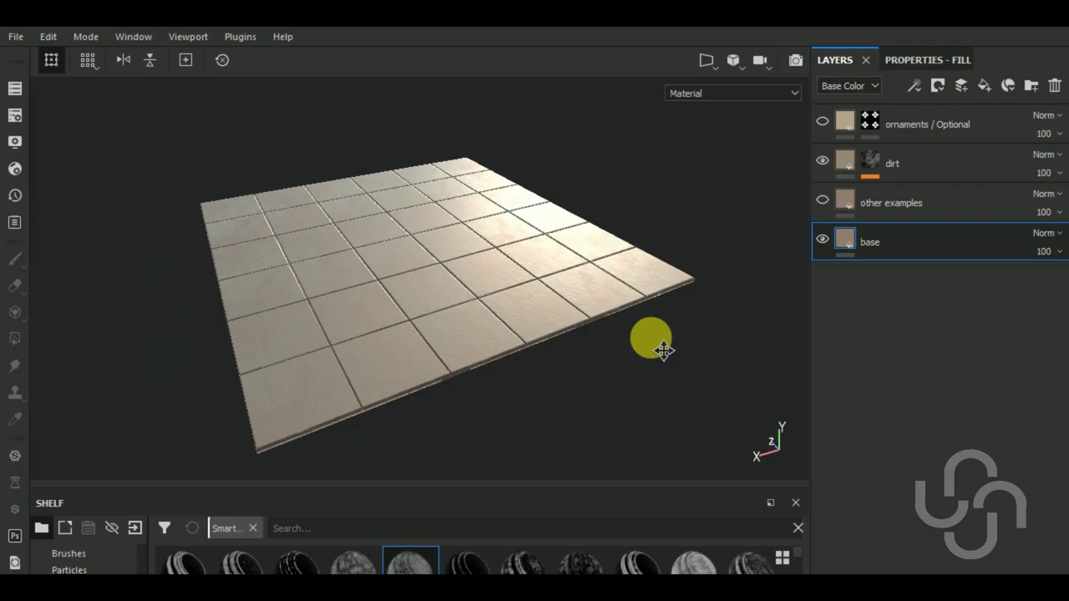